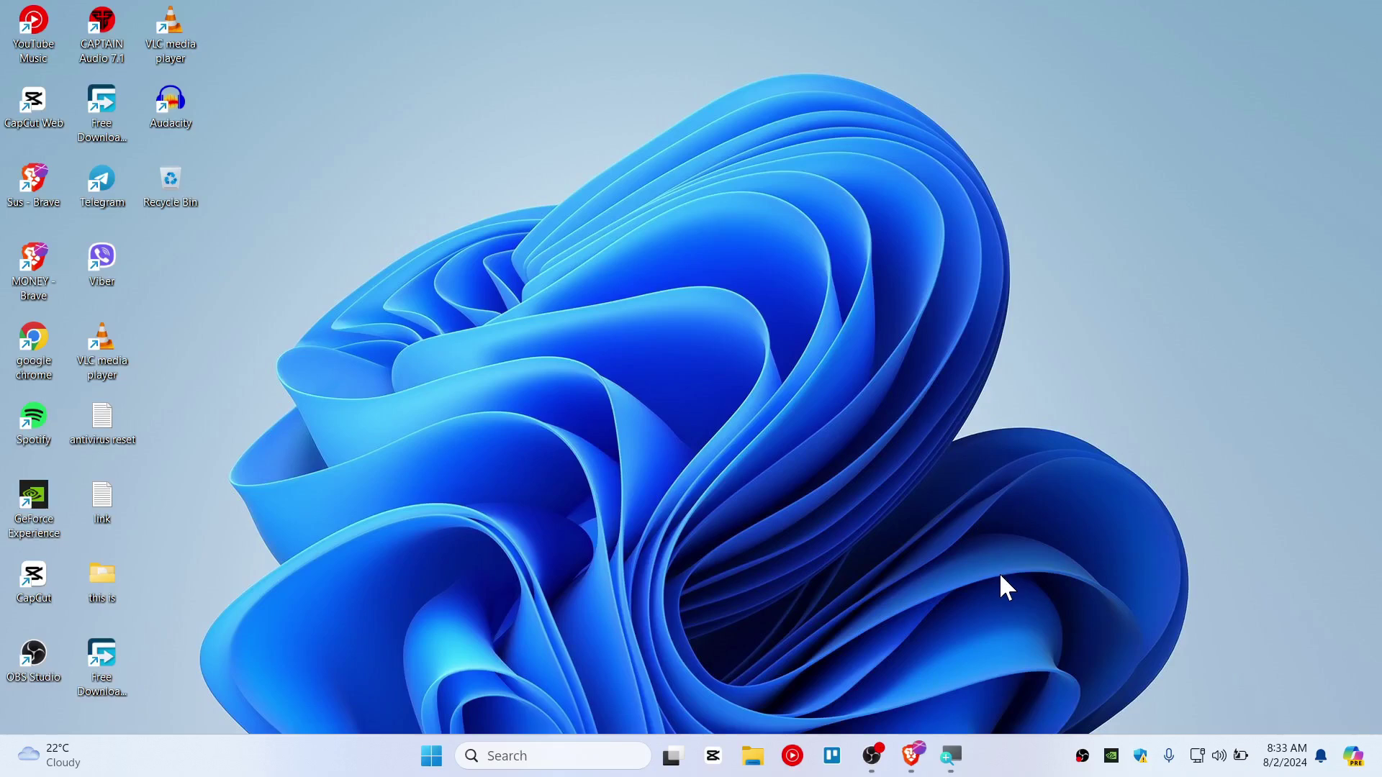
Step: Search Google for 'pc manager' in the Brave window
left_click(912, 755)
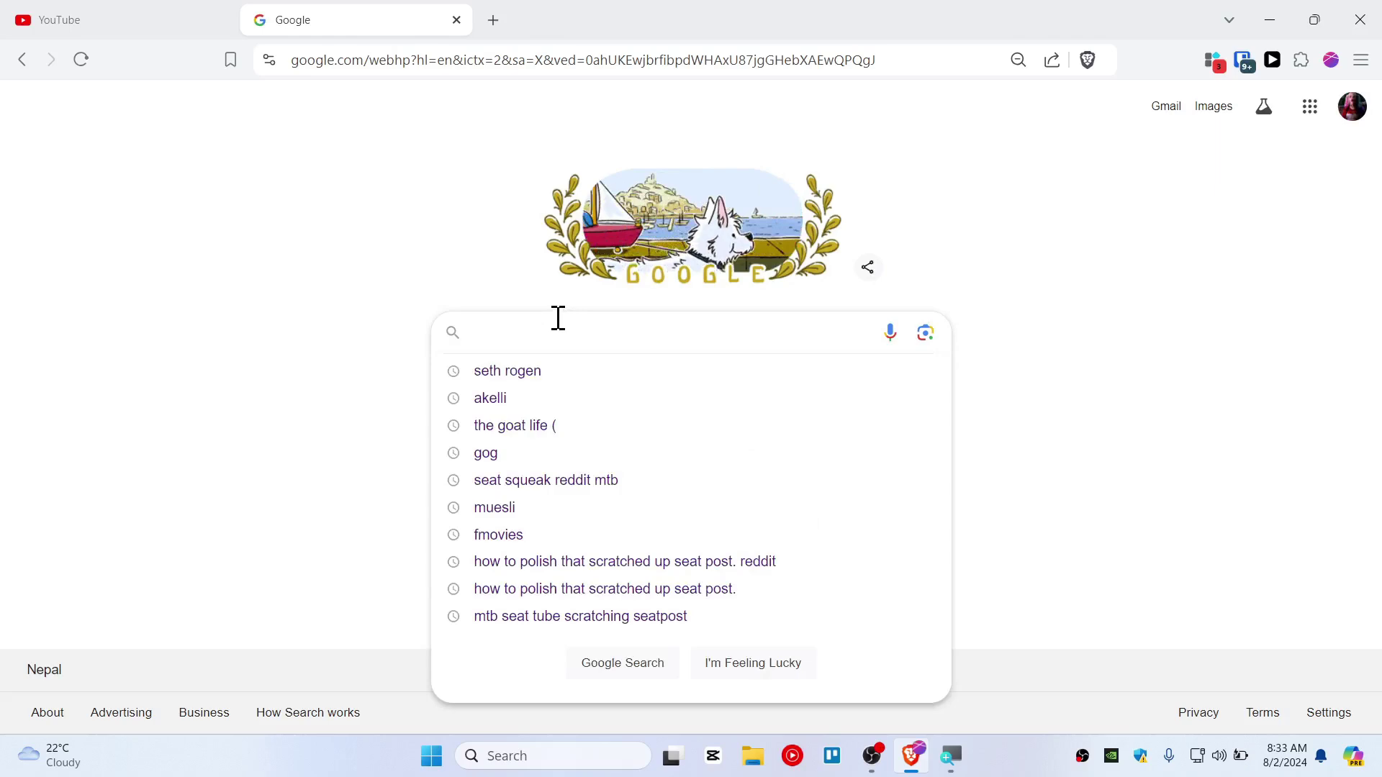
type("pc manag")
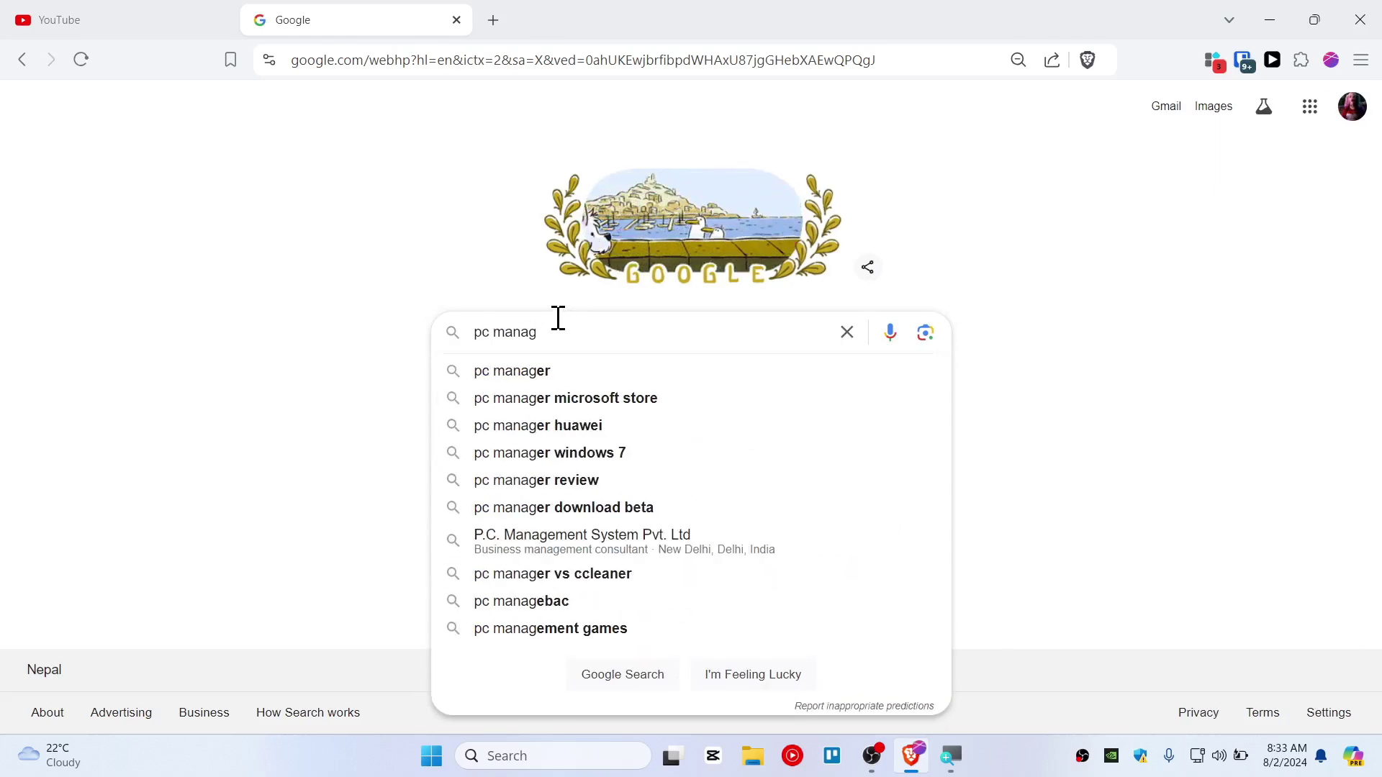
type("er")
key("Return")
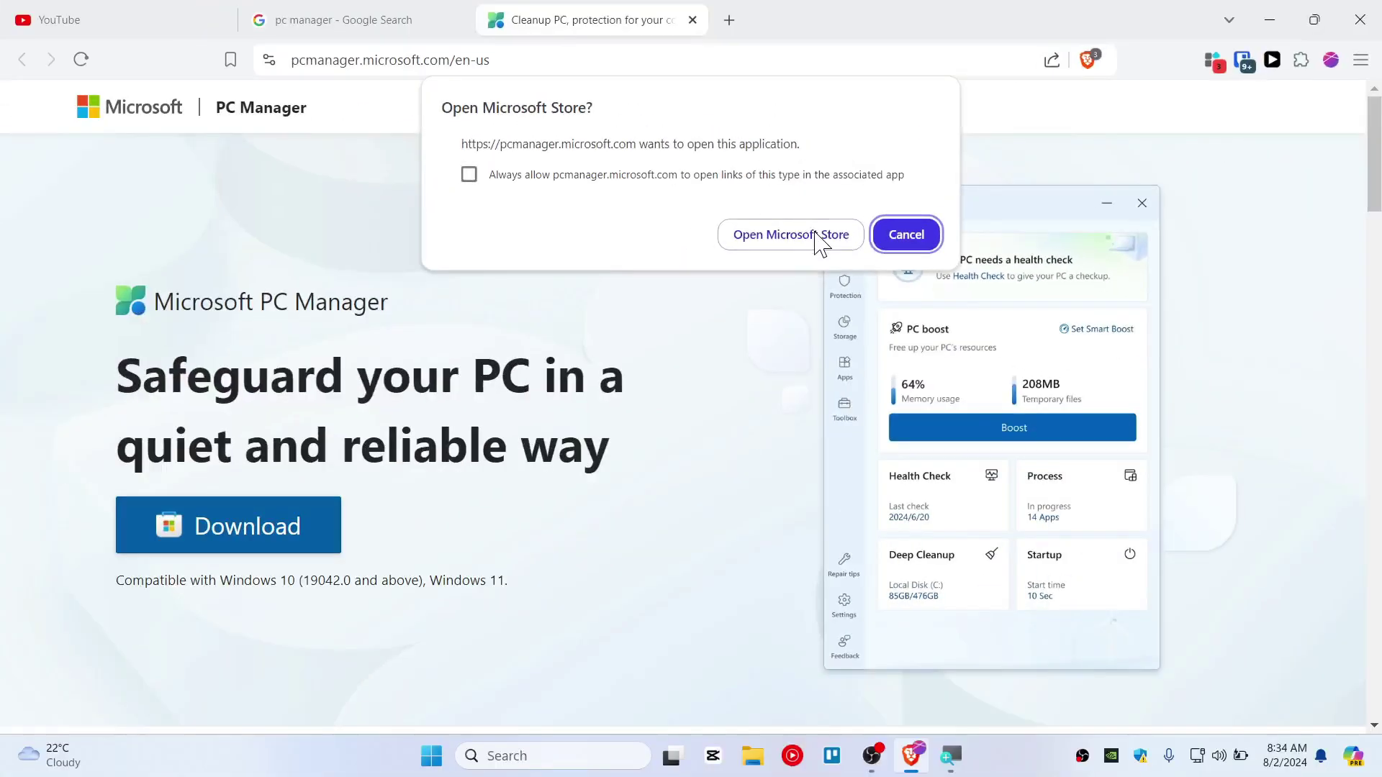
Step: Install Microsoft PC Manager from Microsoft Store, approving the permission prompt, and launch it
left_click(817, 237)
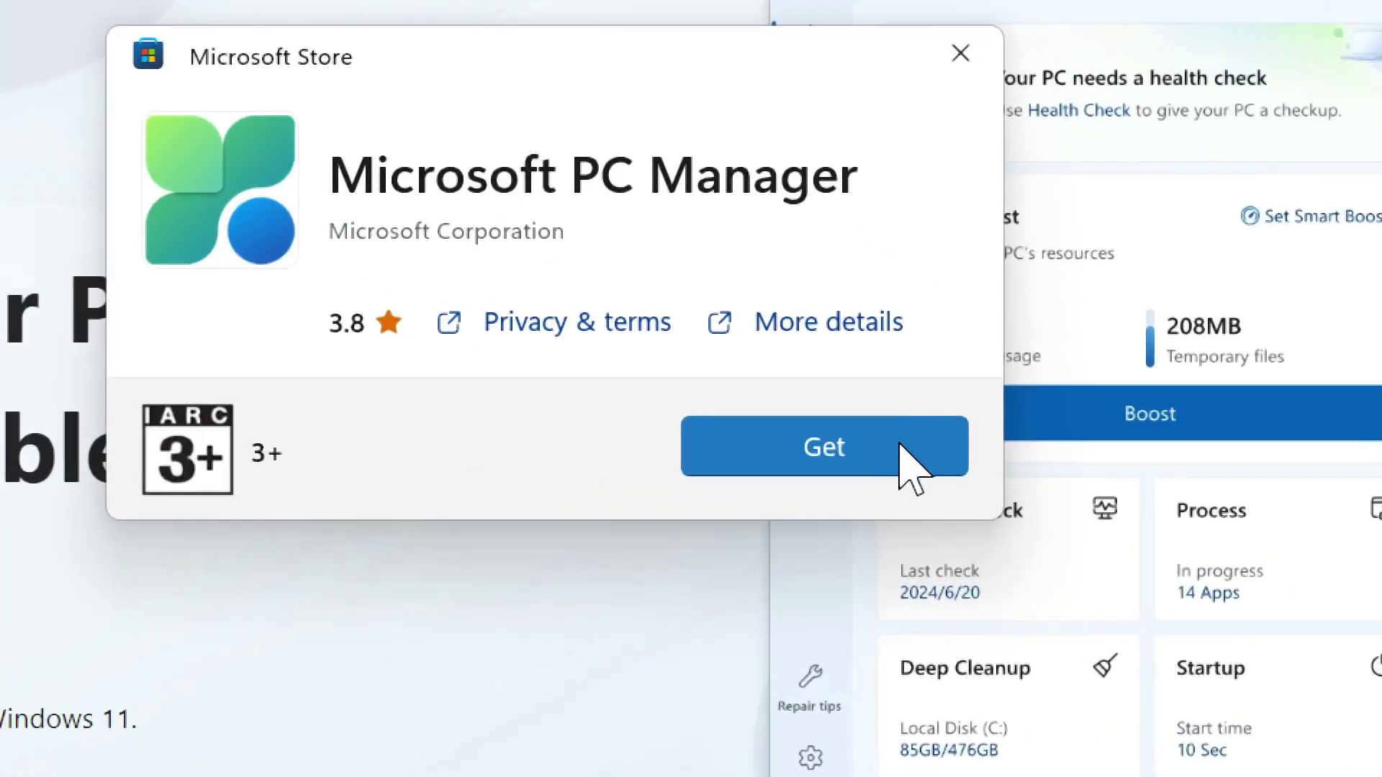
left_click(900, 446)
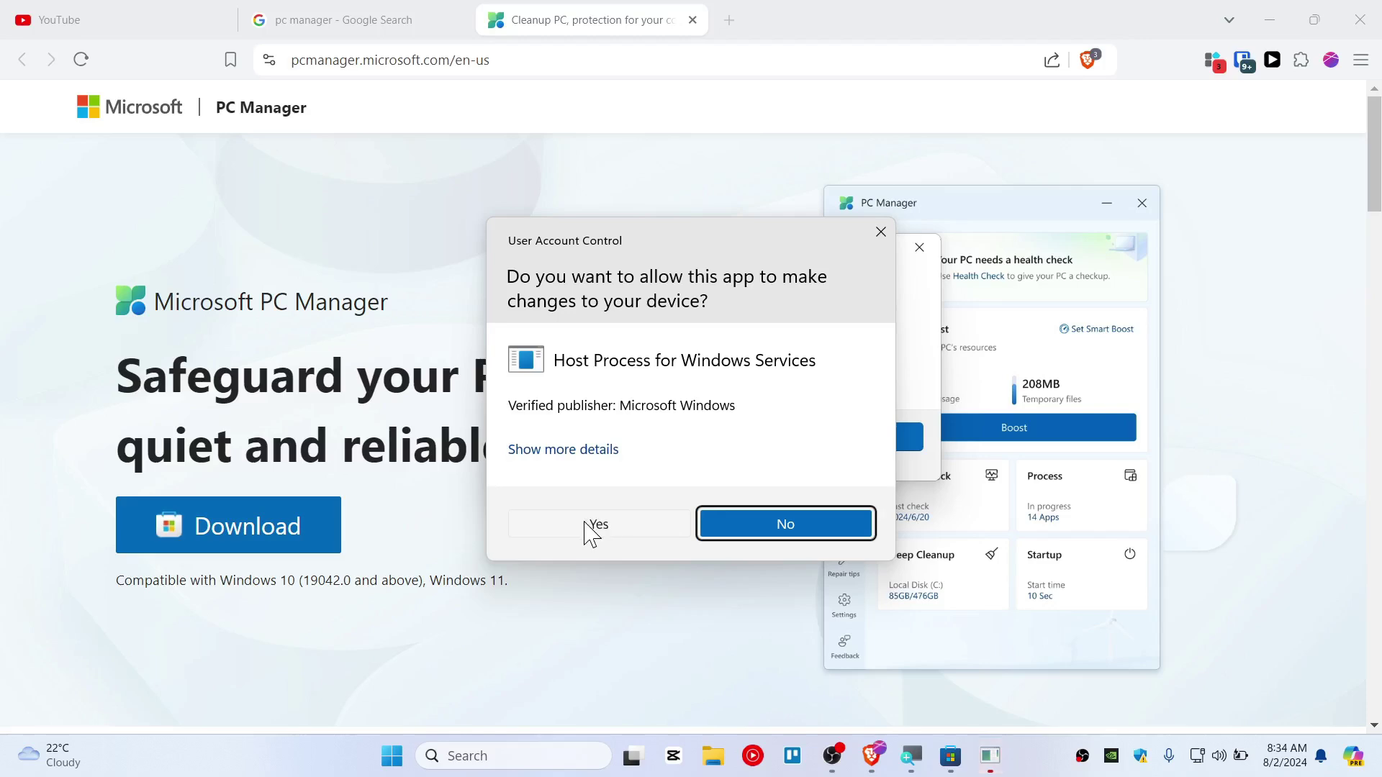
left_click(596, 525)
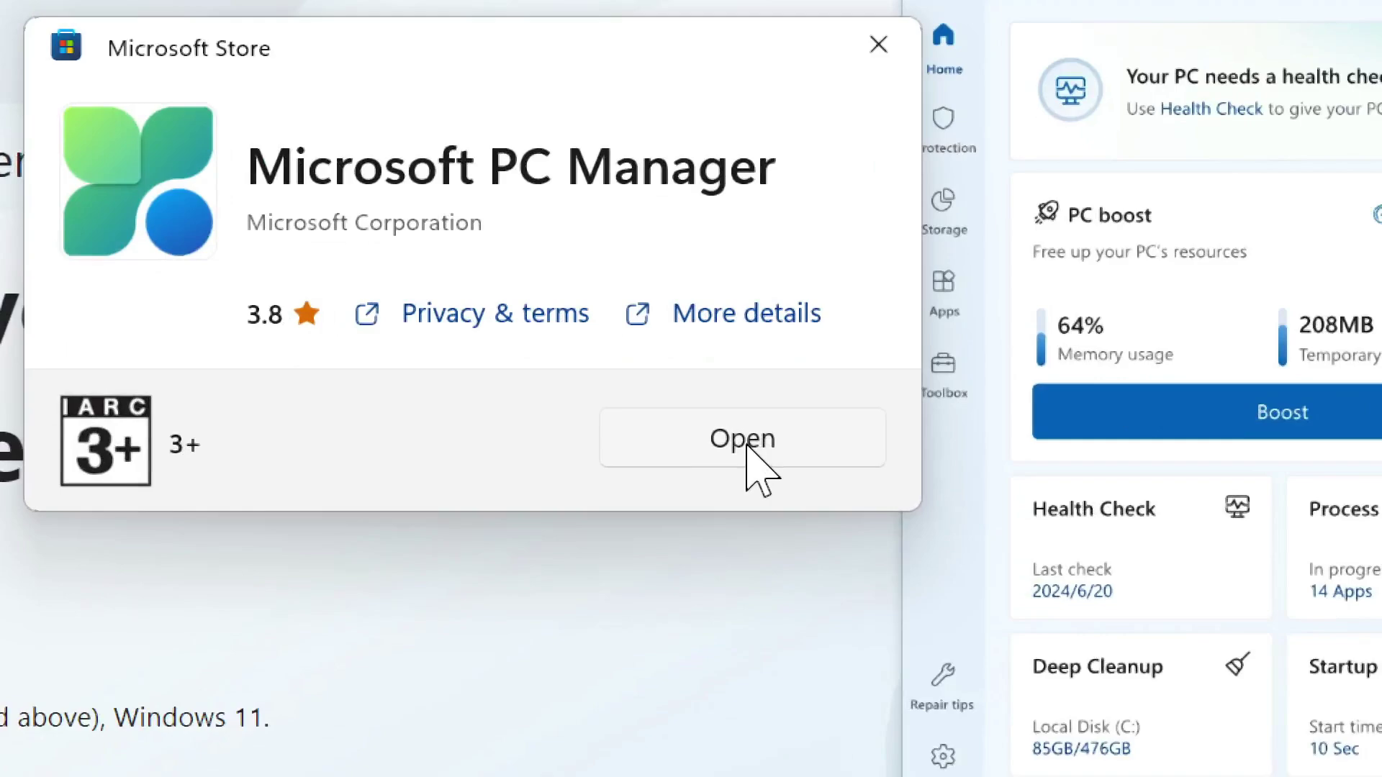
left_click(747, 448)
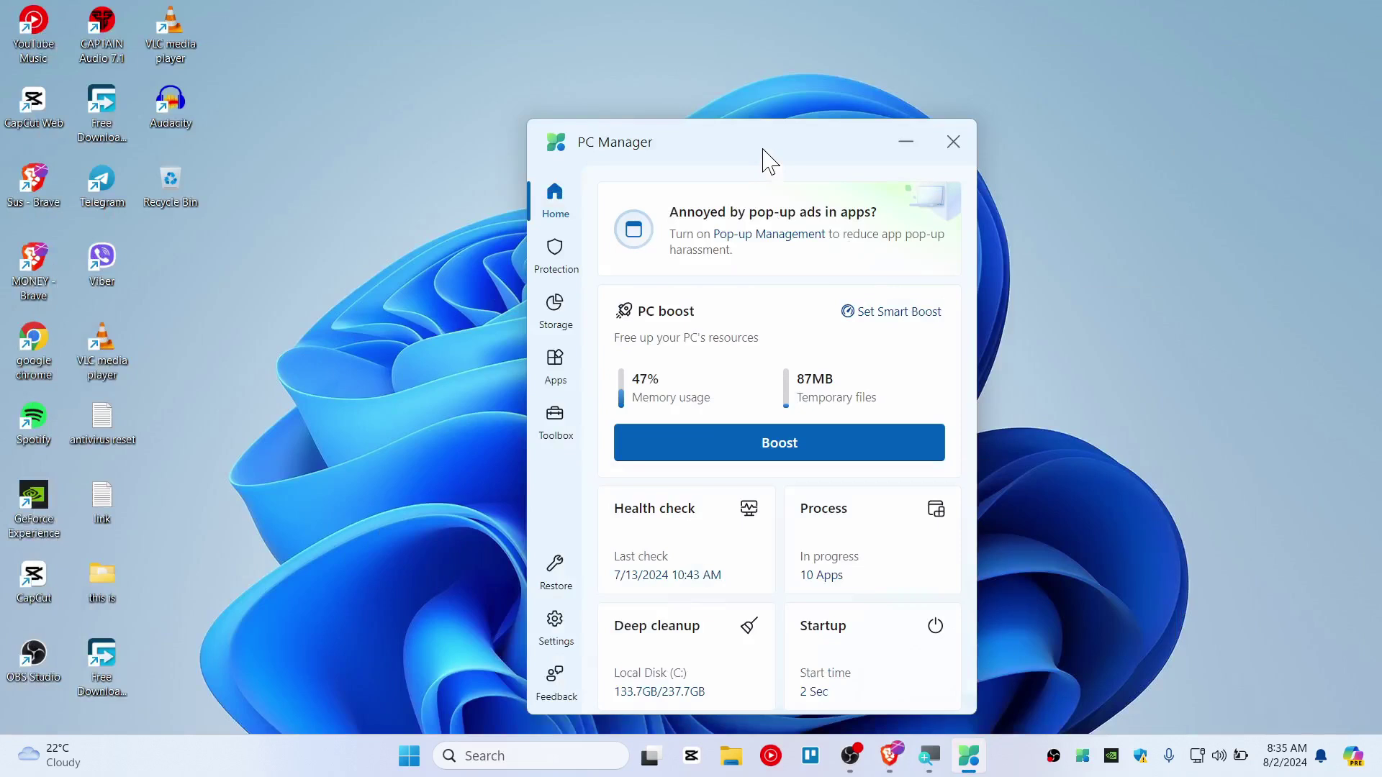
Step: Boost the PC, then end the Microsoft Phone Link and WidgetService.exe processes
left_click_drag(765, 160, 724, 108)
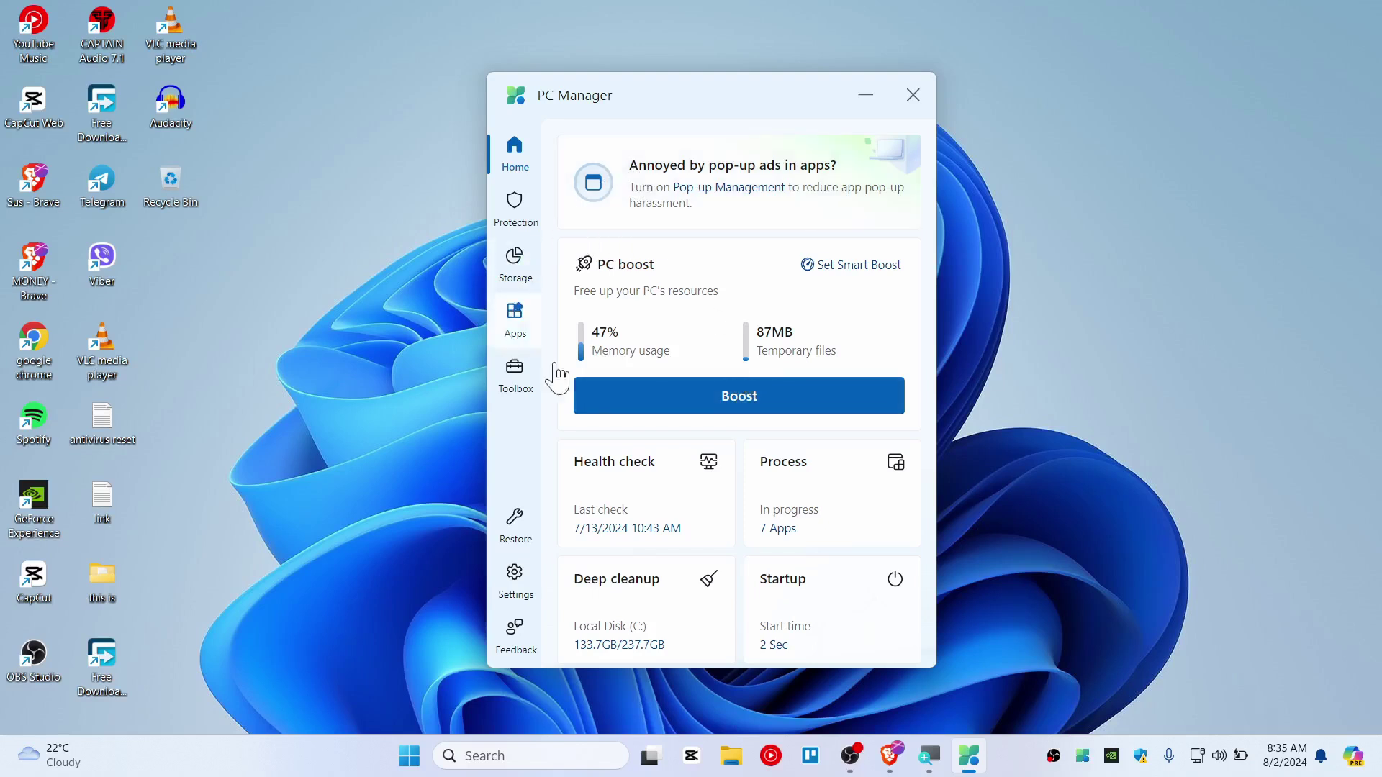
left_click(731, 405)
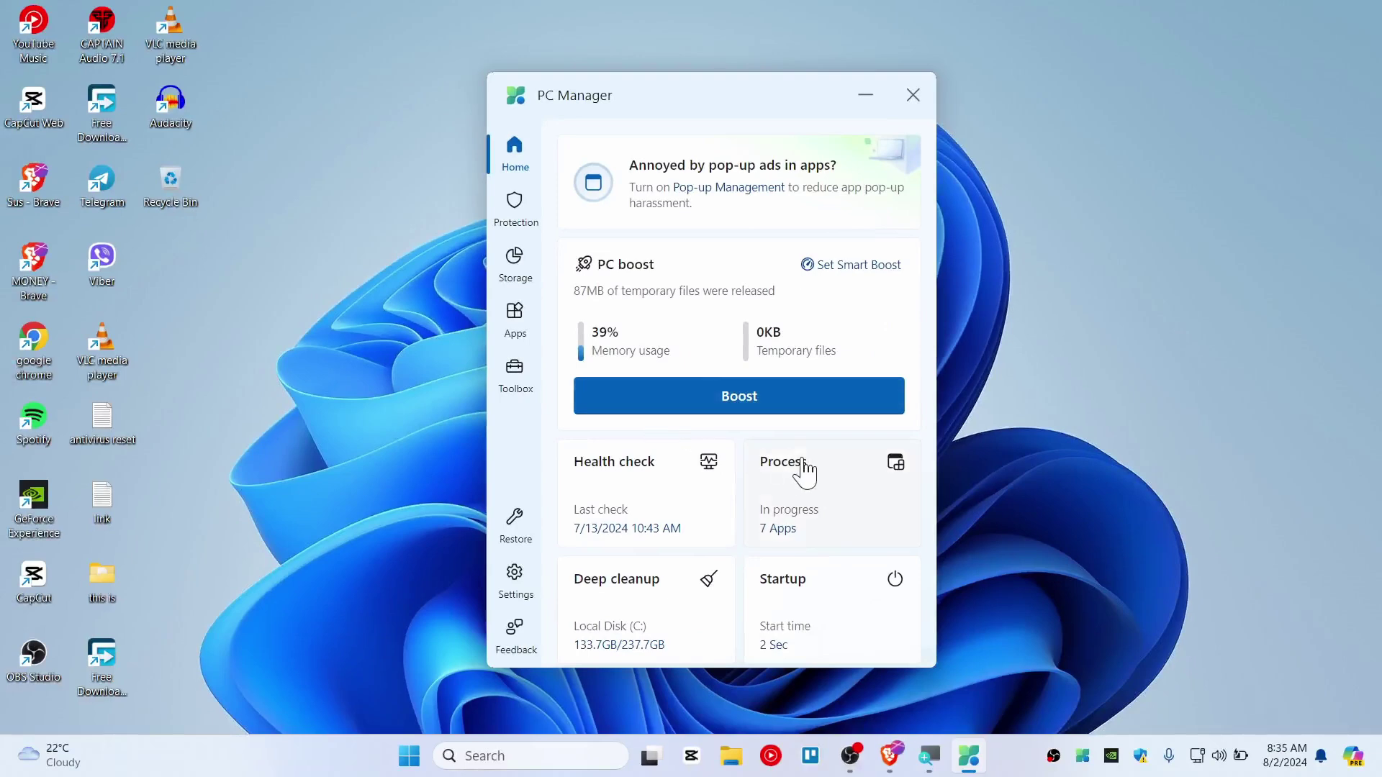
left_click(896, 477)
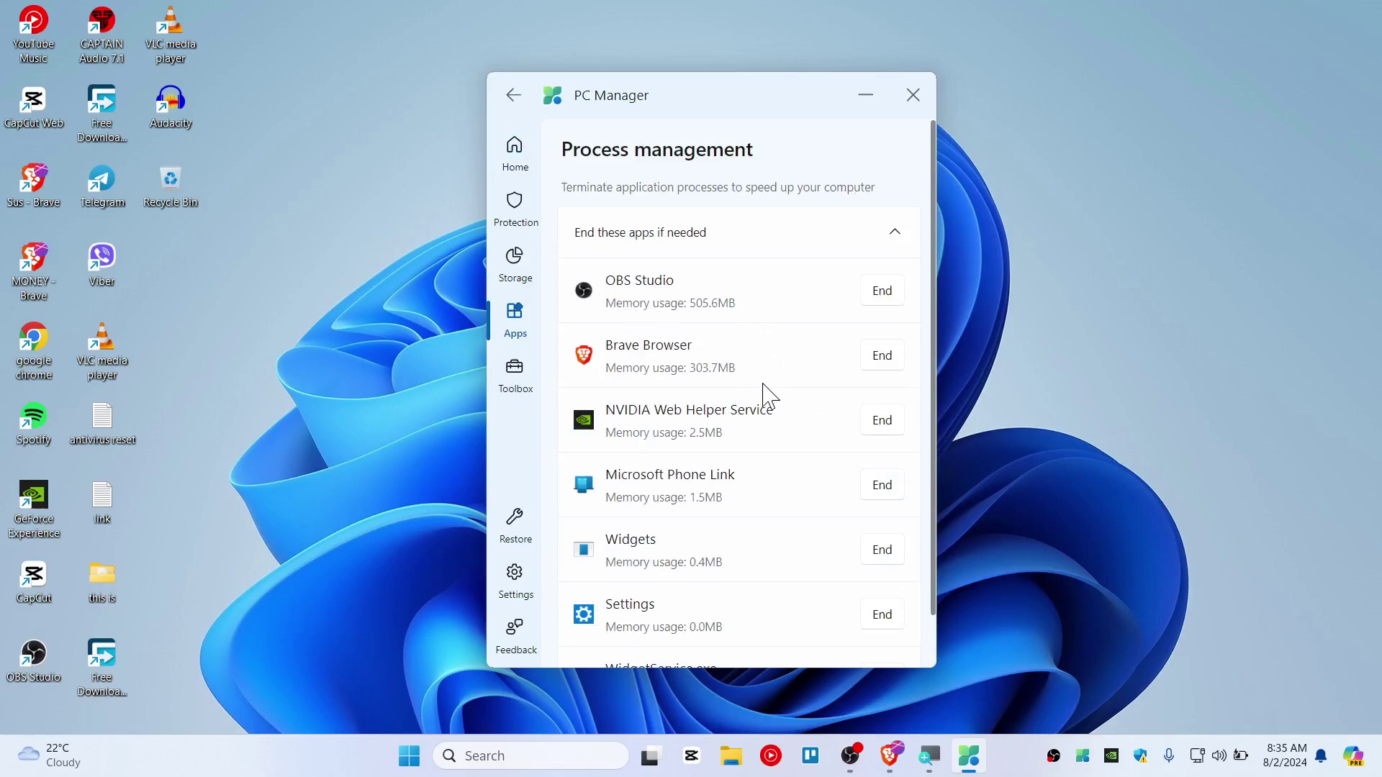
left_click(886, 486)
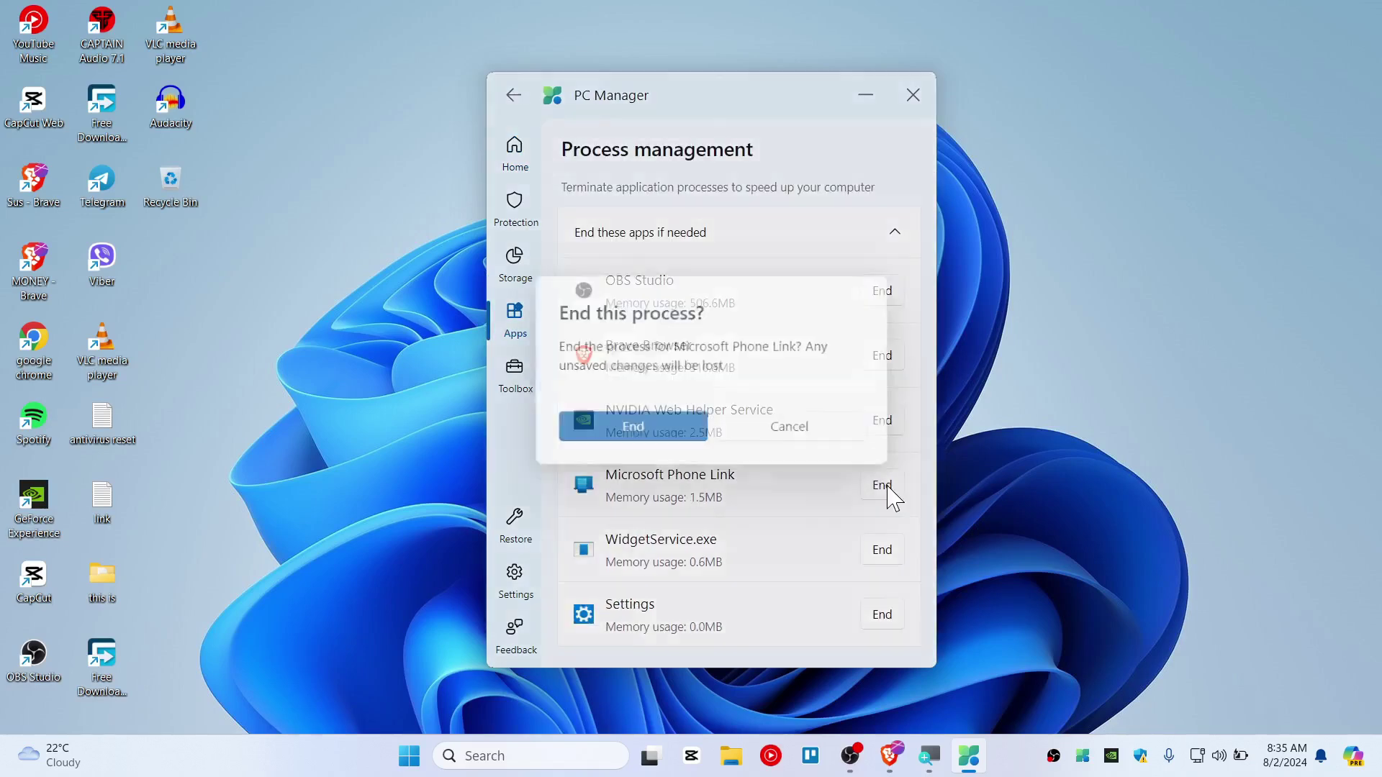
left_click(652, 435)
left_click(882, 484)
left_click(645, 438)
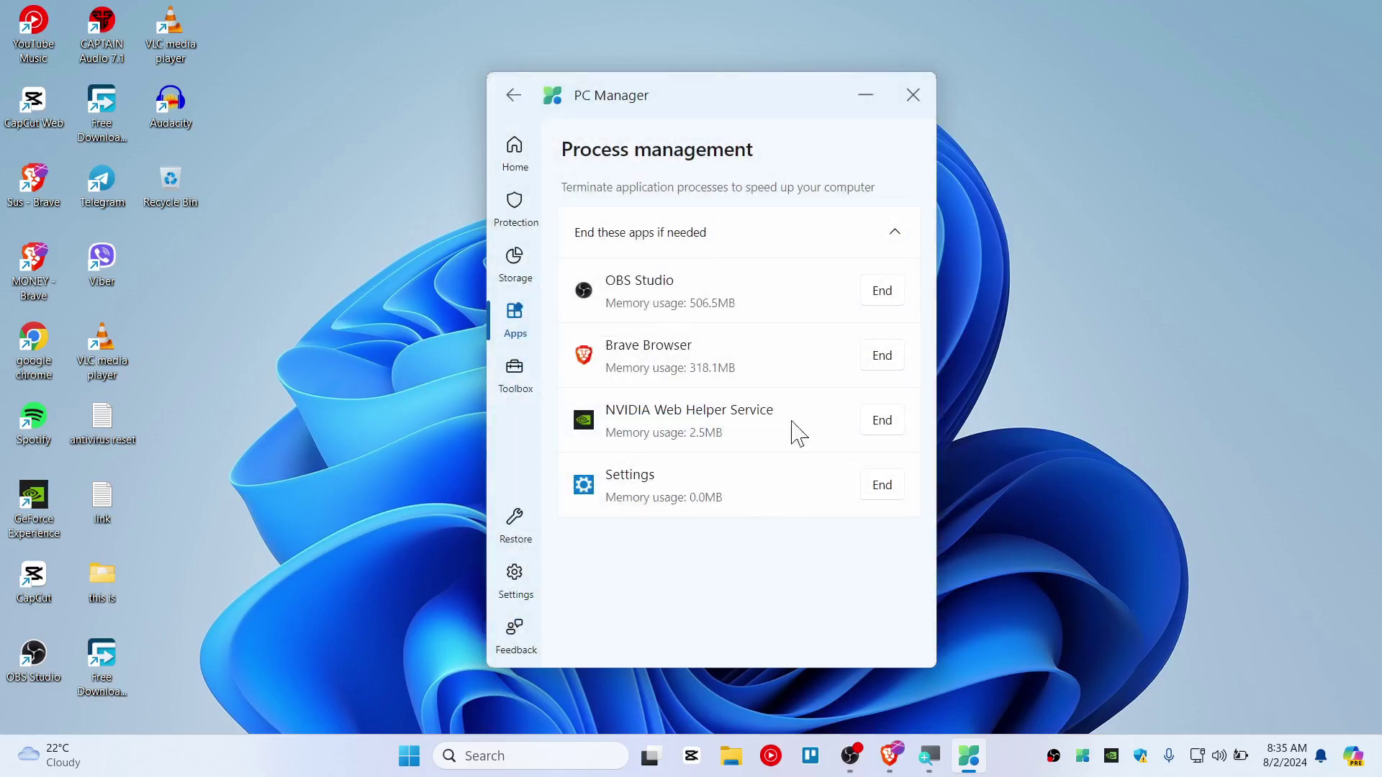
Step: Run a health check, apply its fixes to clear cache, temp files and logs, and return home
left_click(512, 105)
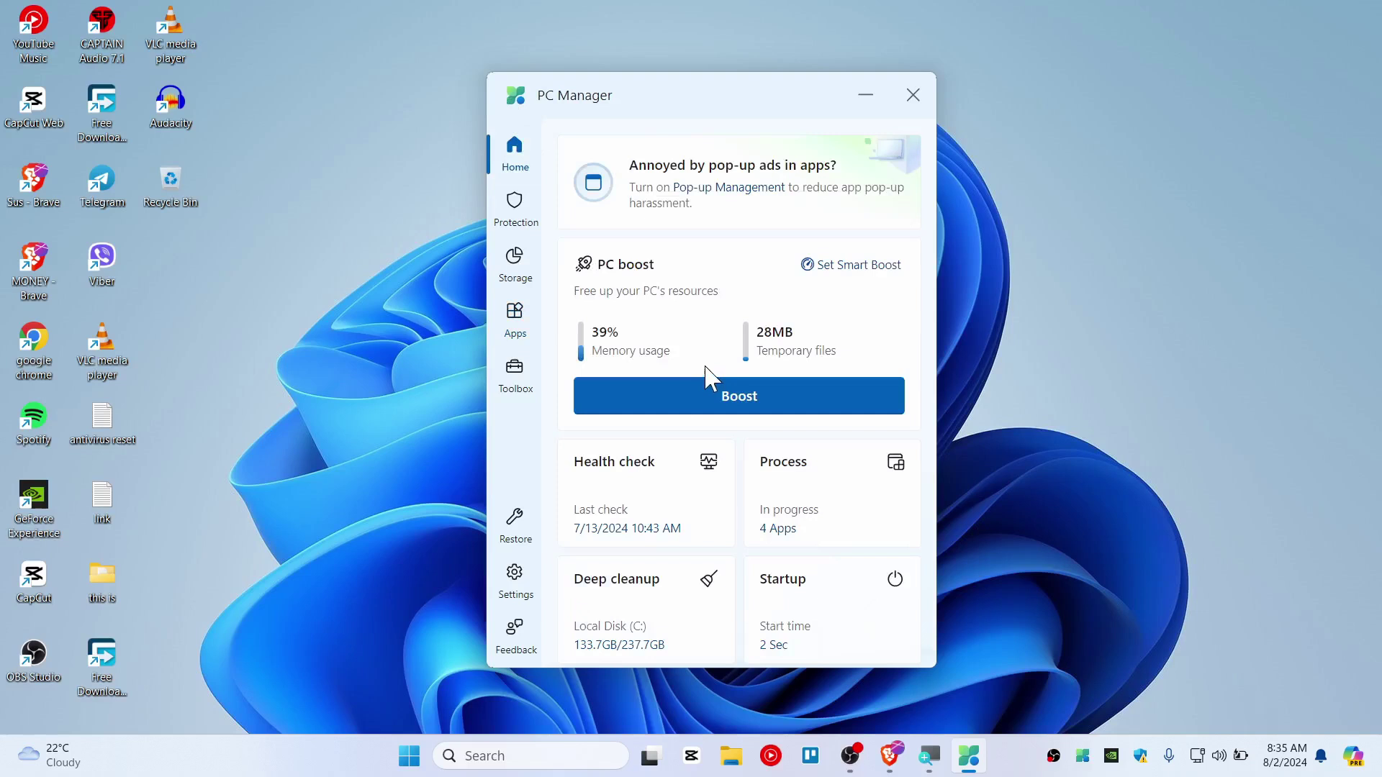
left_click(693, 470)
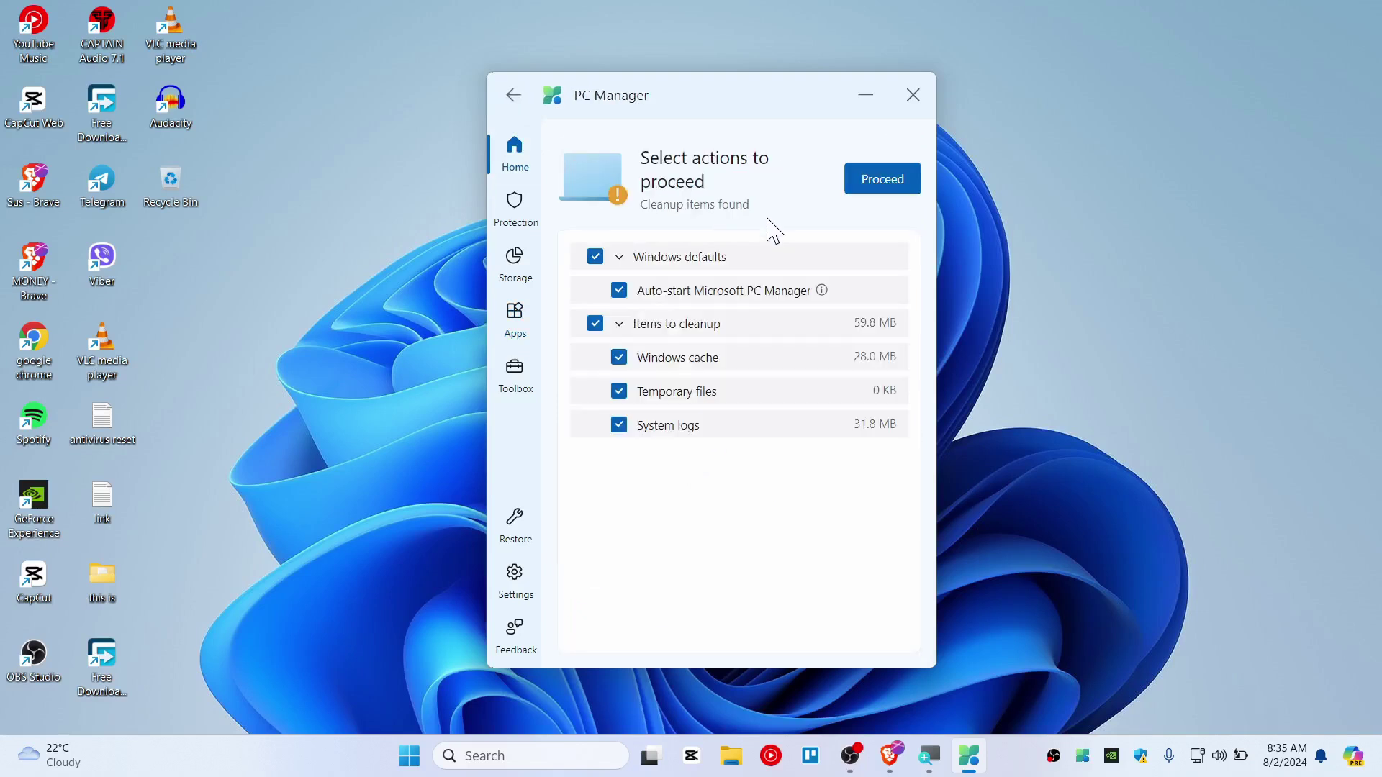
left_click(900, 184)
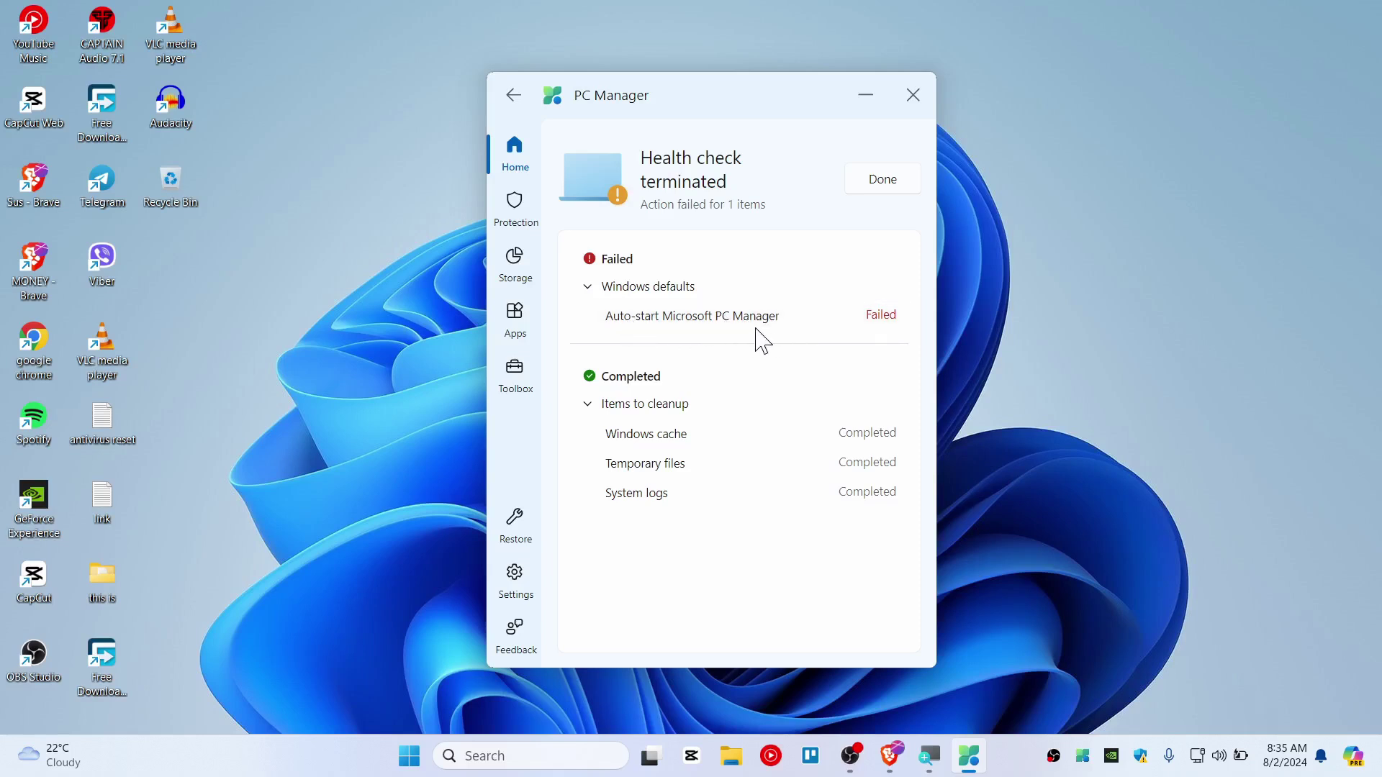
left_click(514, 96)
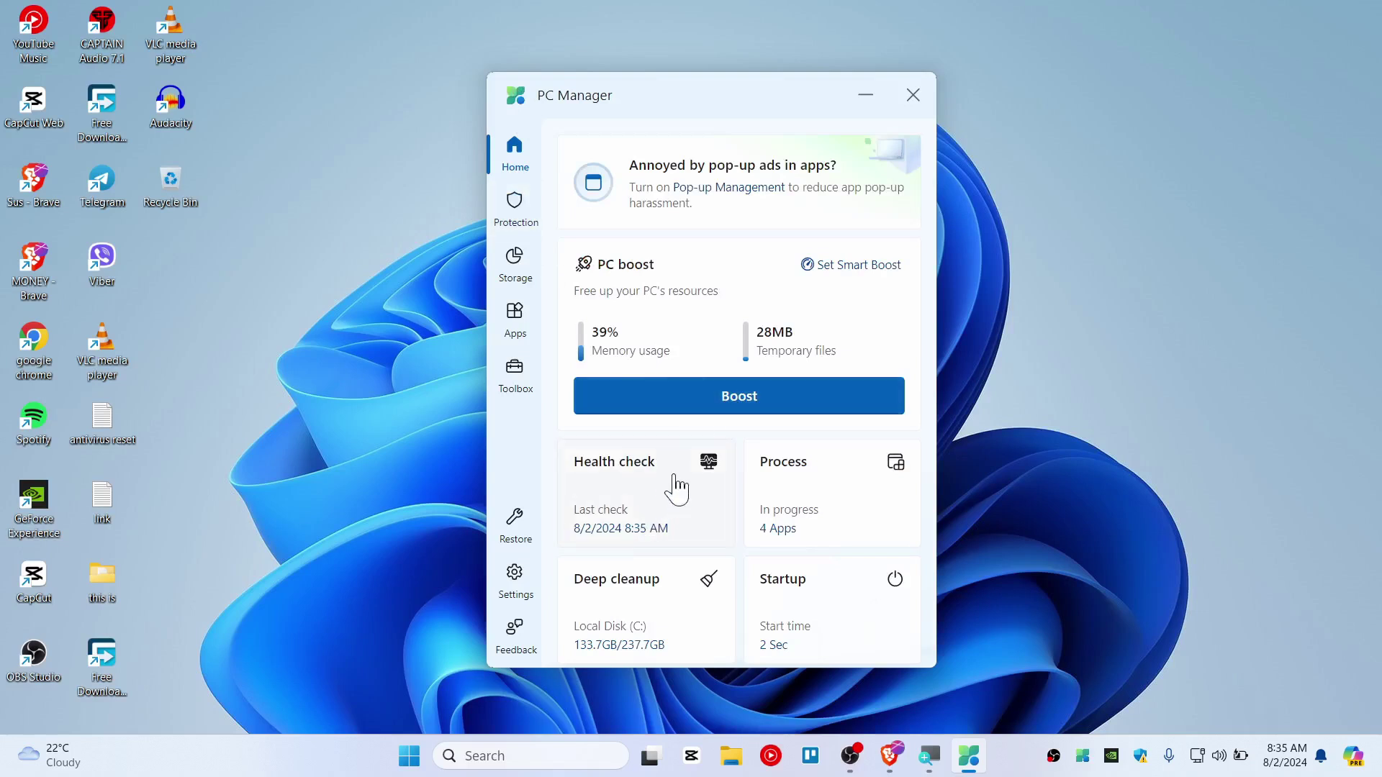
Step: Run a deep cleanup including Windows Prefetch, then browse the Startup apps list
left_click(696, 598)
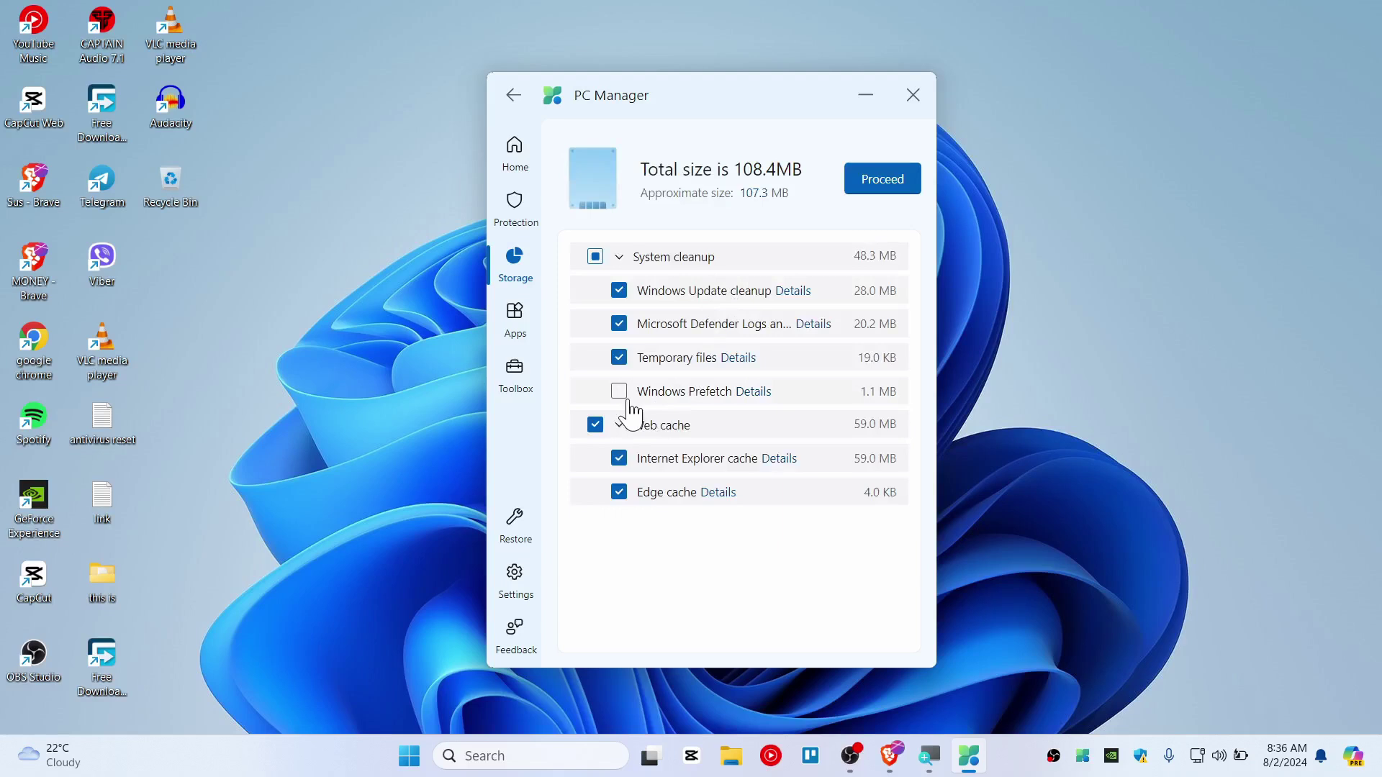
left_click(620, 394)
left_click(875, 184)
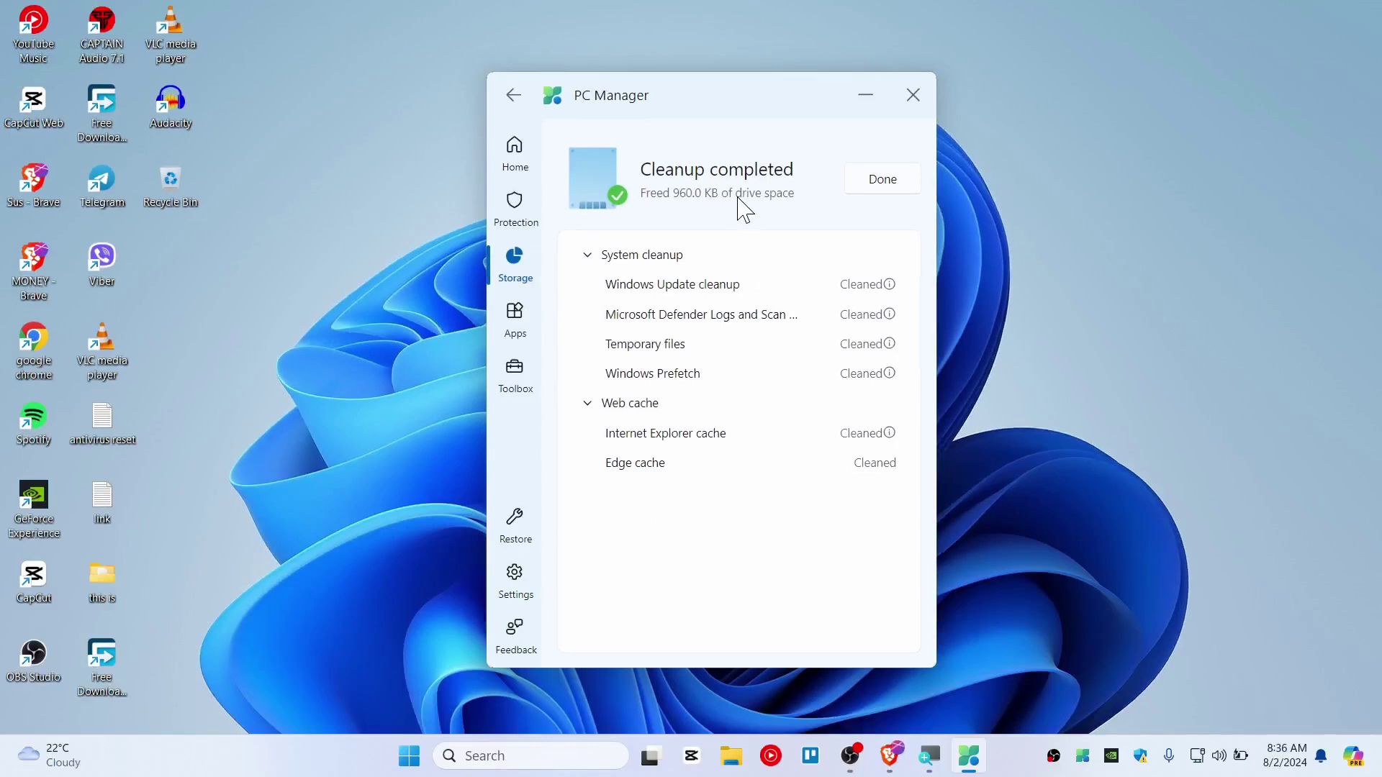
left_click(872, 188)
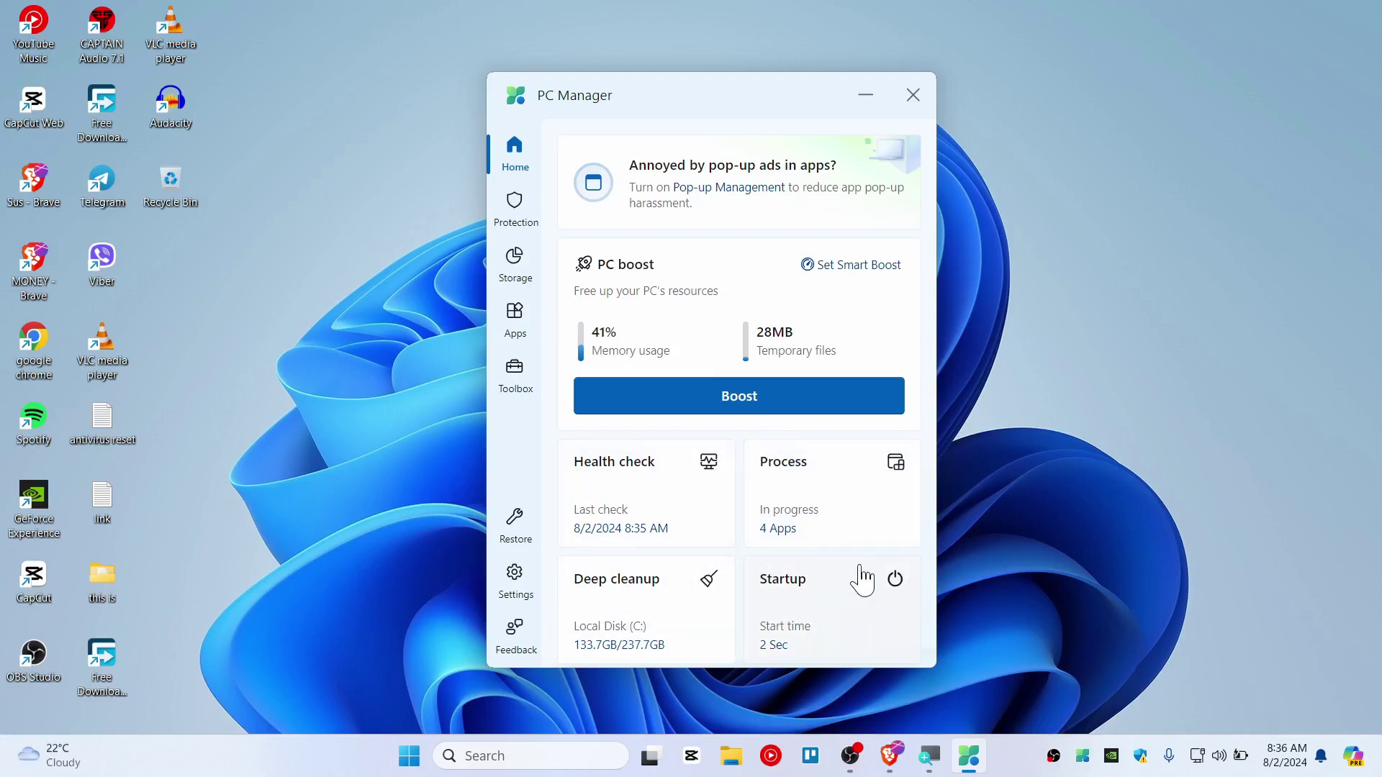
left_click(820, 599)
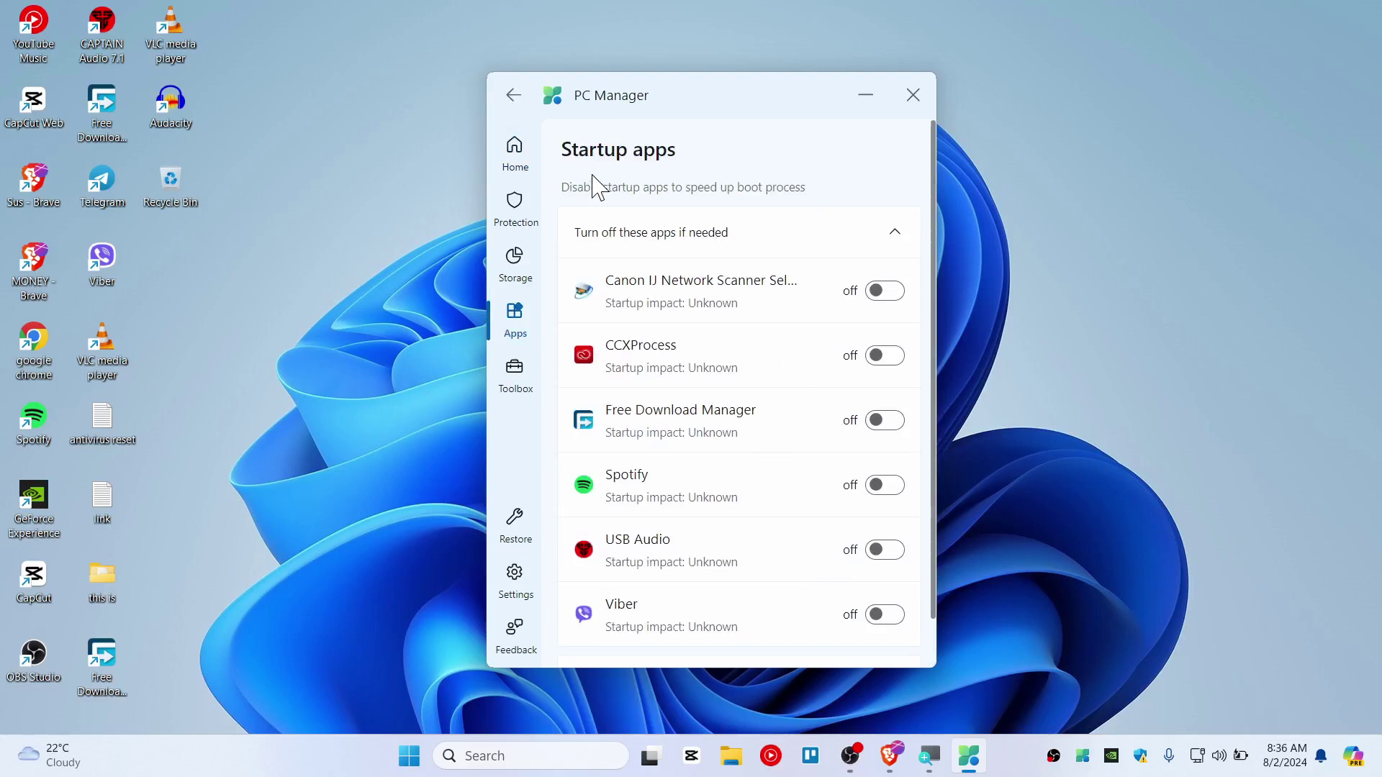
scroll(765, 434, "down", 1)
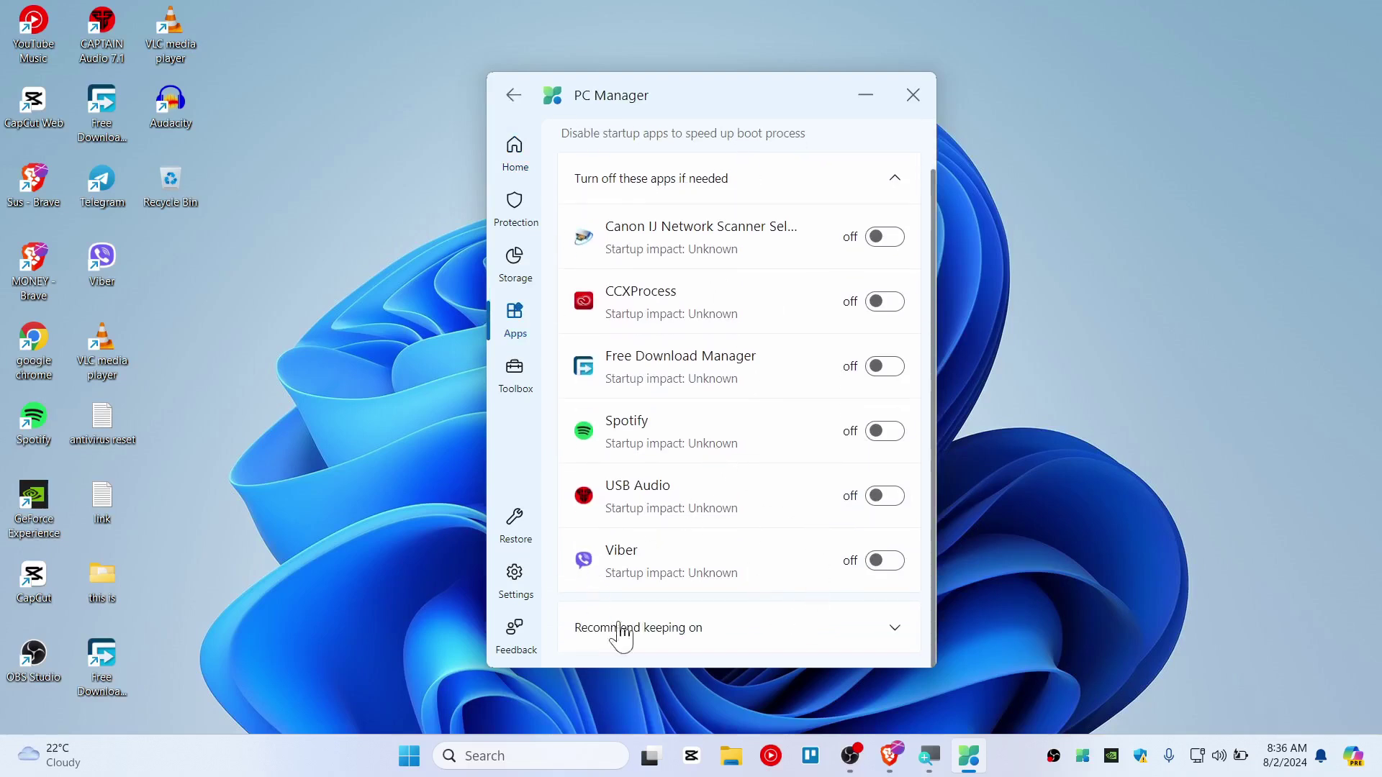
Step: Expand Recommend keeping on, then cancel and close the Windows Security quick scan from System protection
left_click(895, 628)
left_click(514, 95)
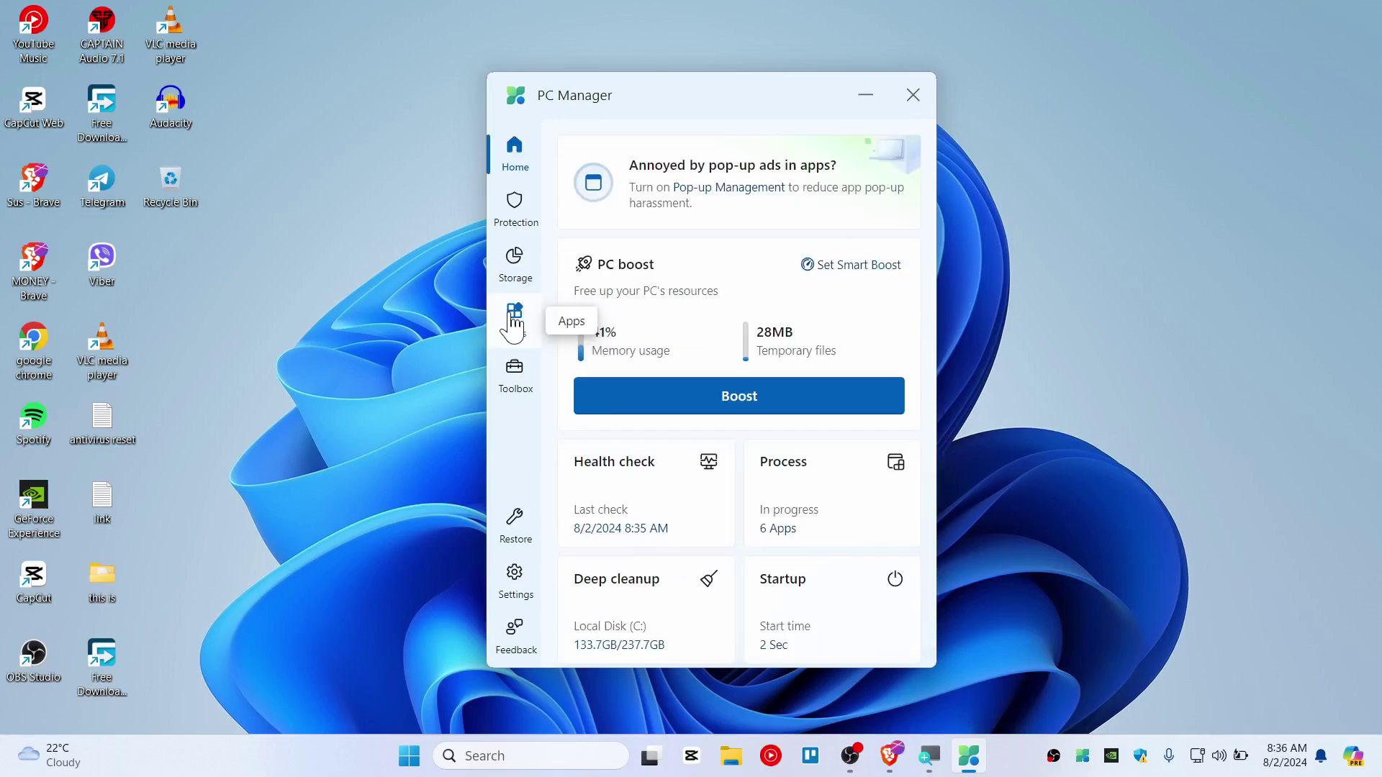
left_click(515, 210)
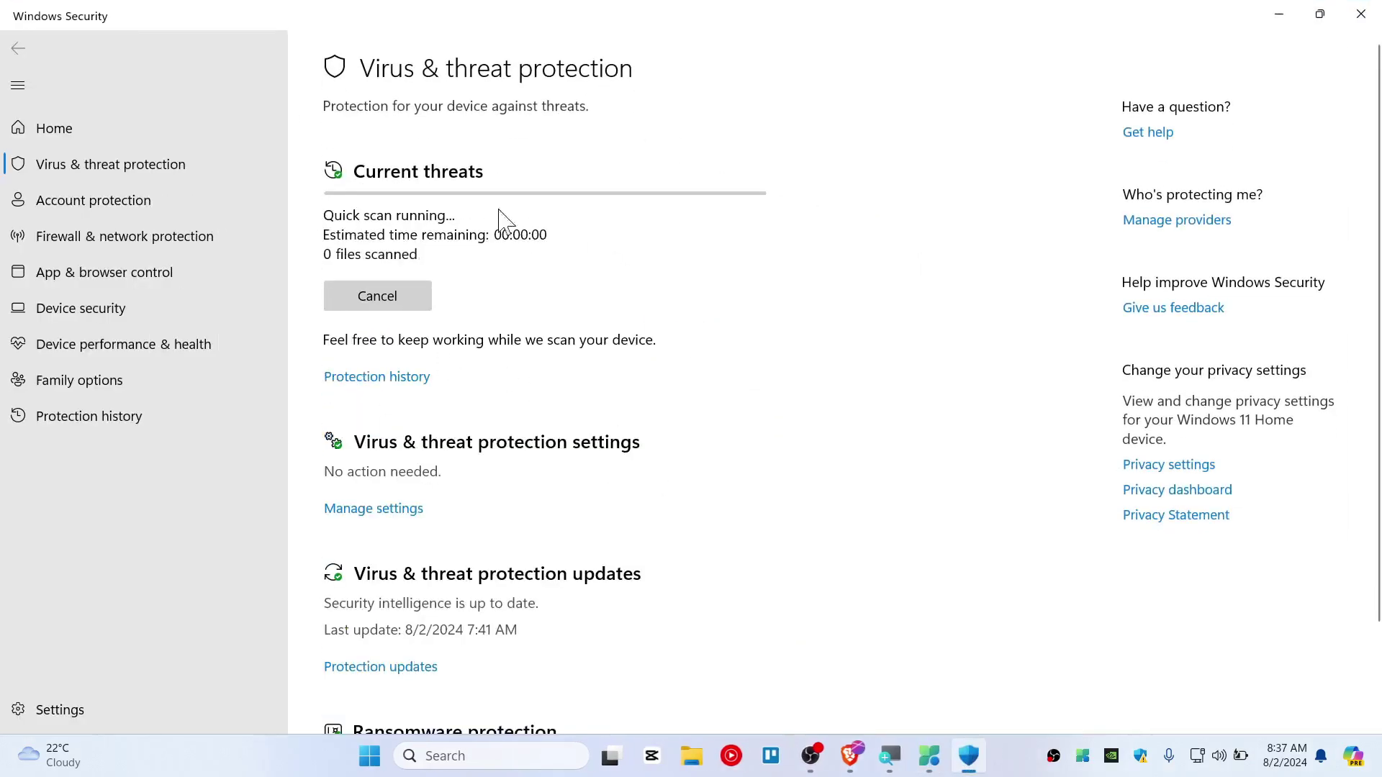
left_click(389, 301)
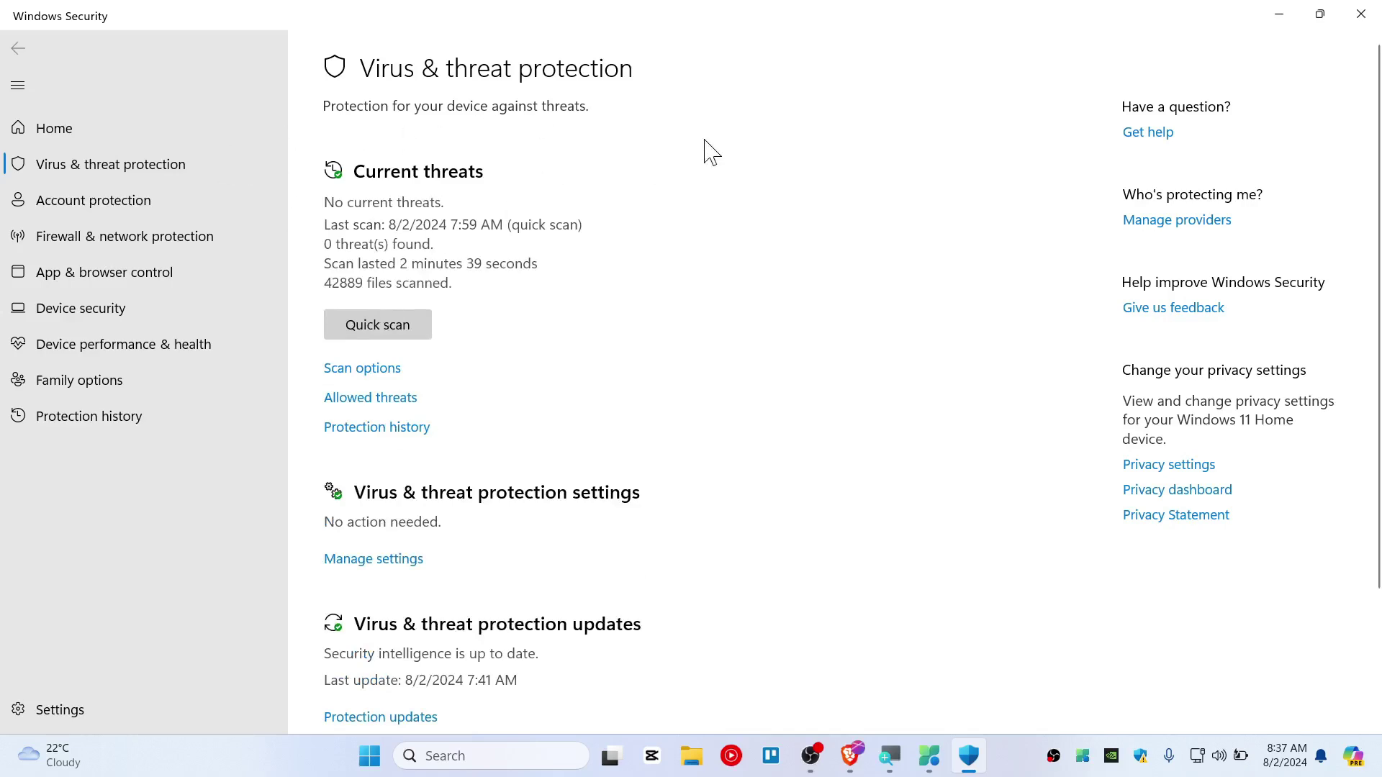
left_click(1360, 14)
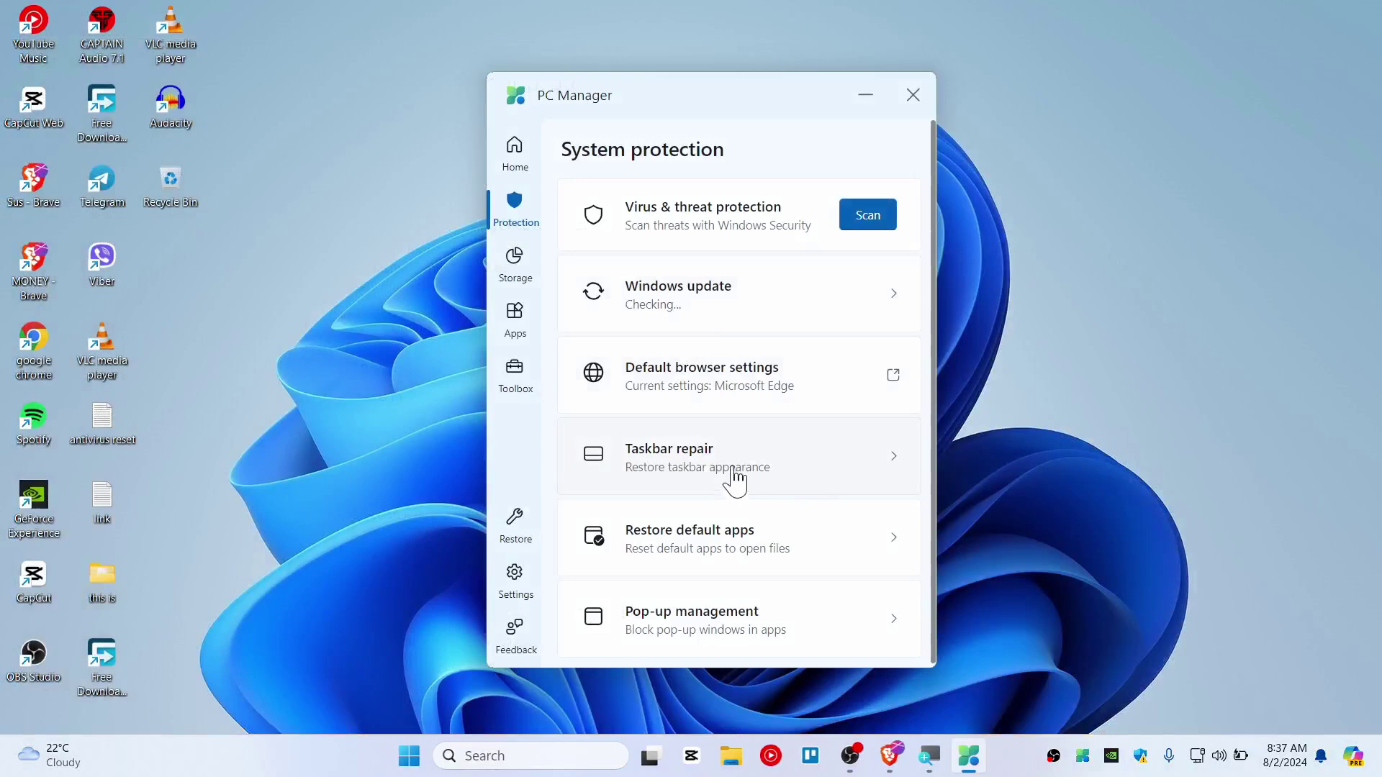
left_click(691, 469)
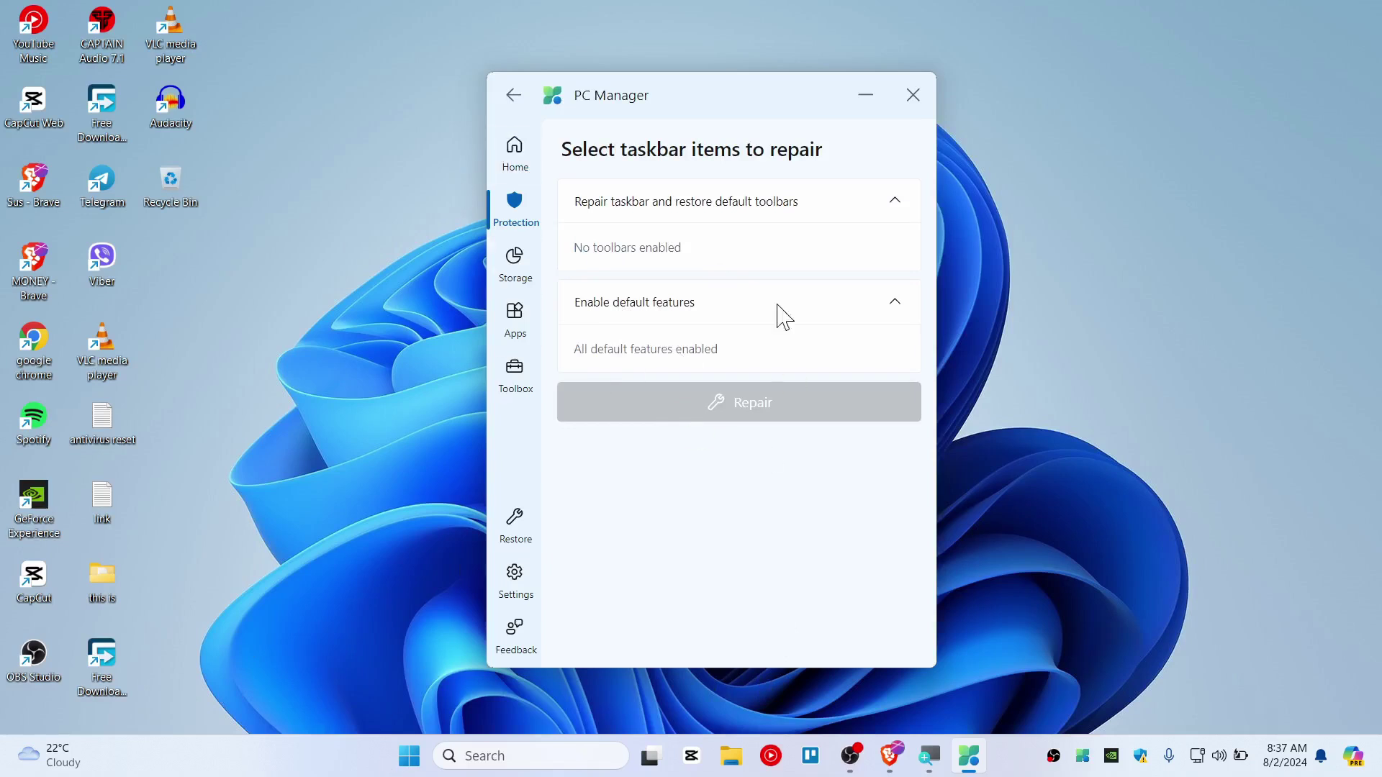
left_click(511, 96)
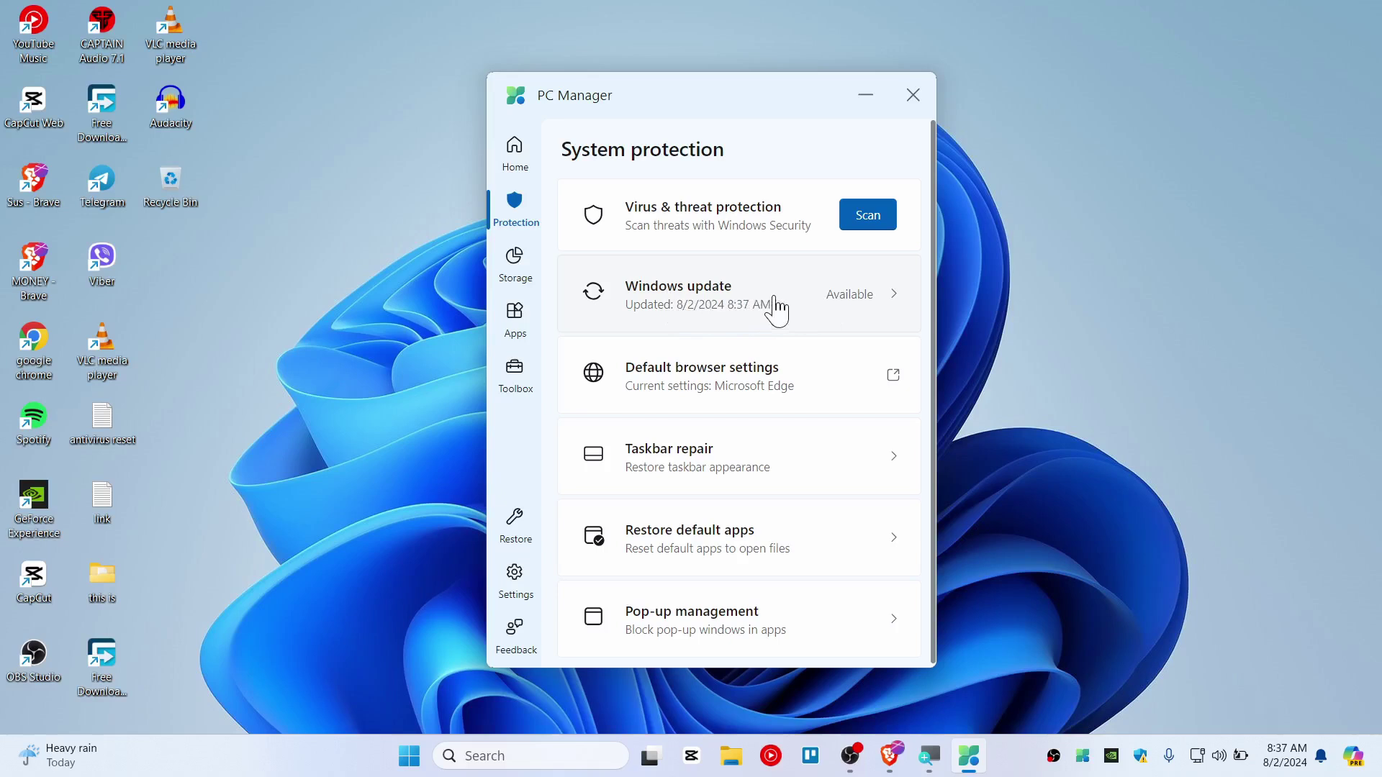
left_click(805, 310)
scroll(820, 439, "down", 1)
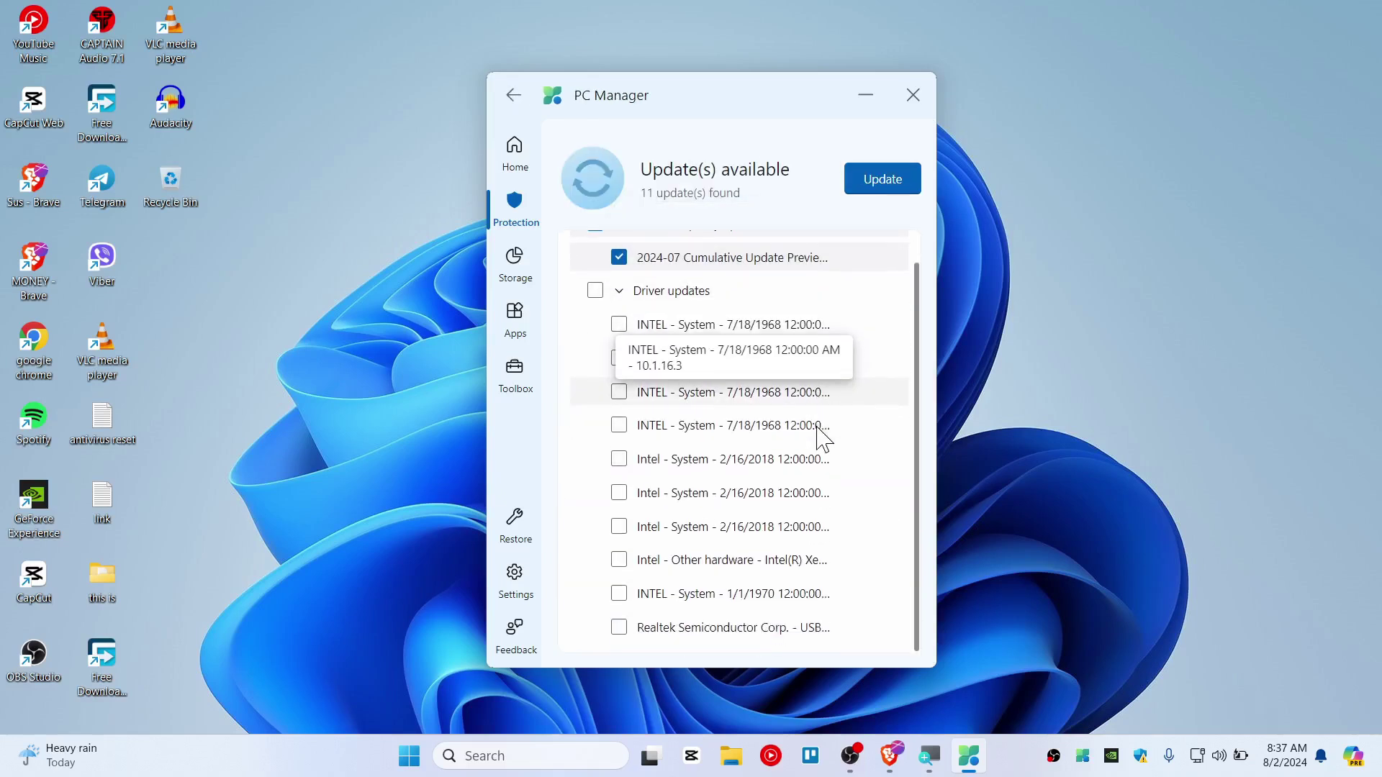
scroll(820, 439, "up", 1)
left_click(513, 96)
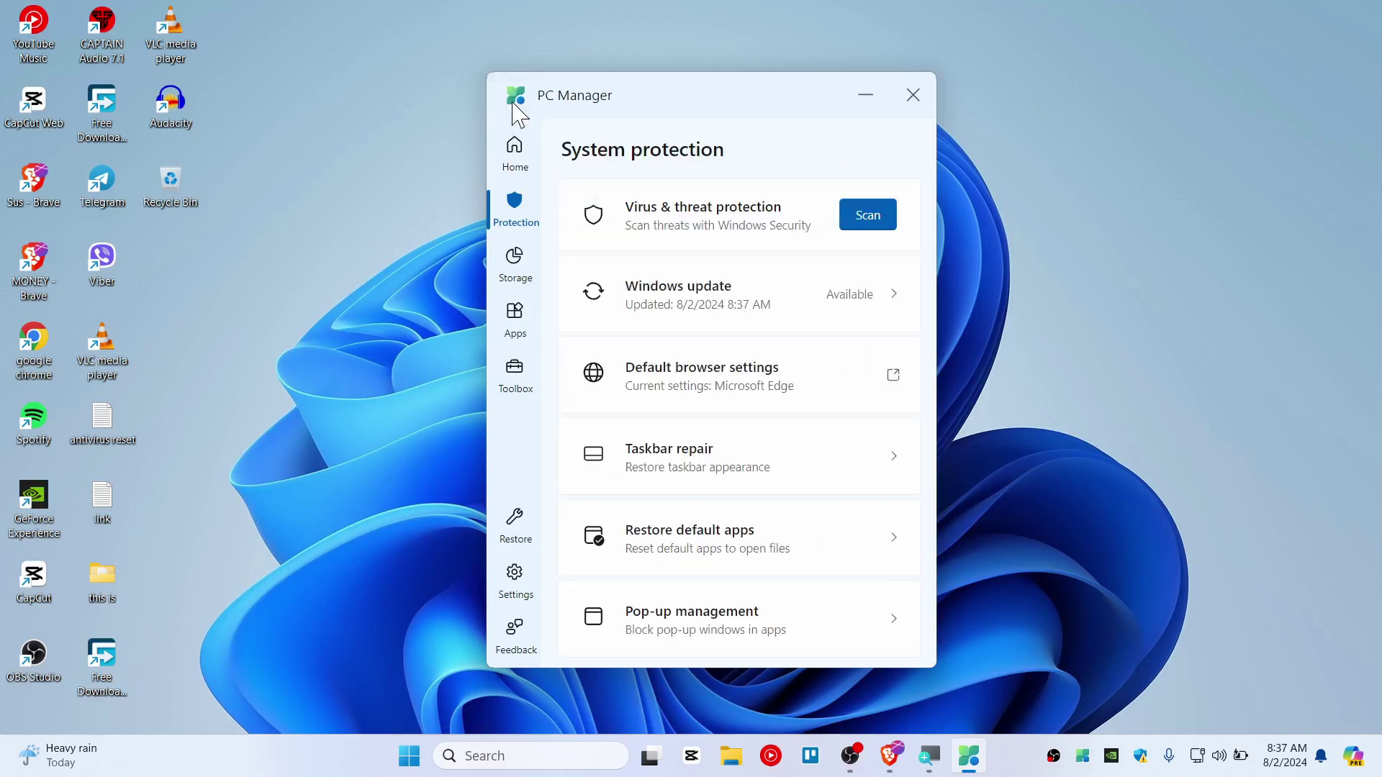
Step: Open Storage and review the three downloaded png files available for cleanup
left_click(517, 270)
scroll(663, 421, "down", 2)
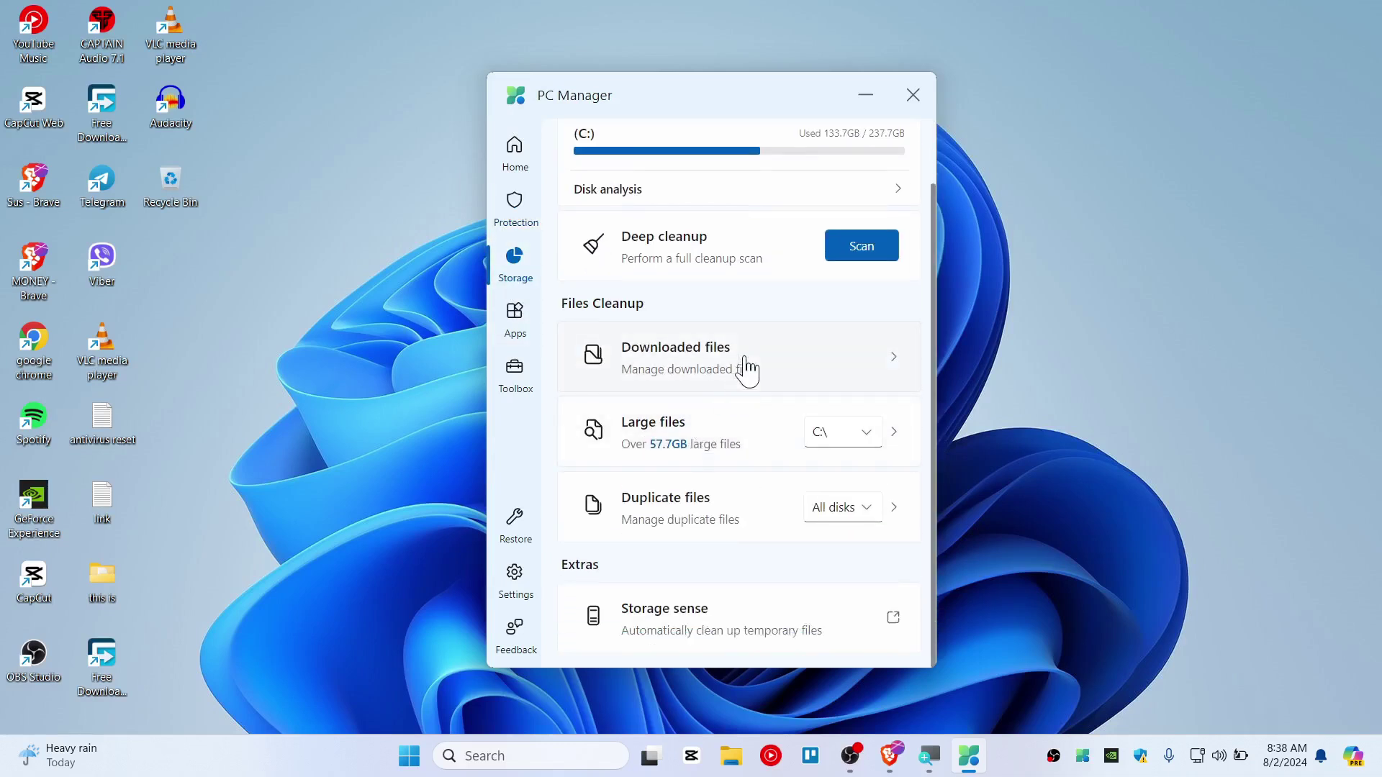
left_click(880, 378)
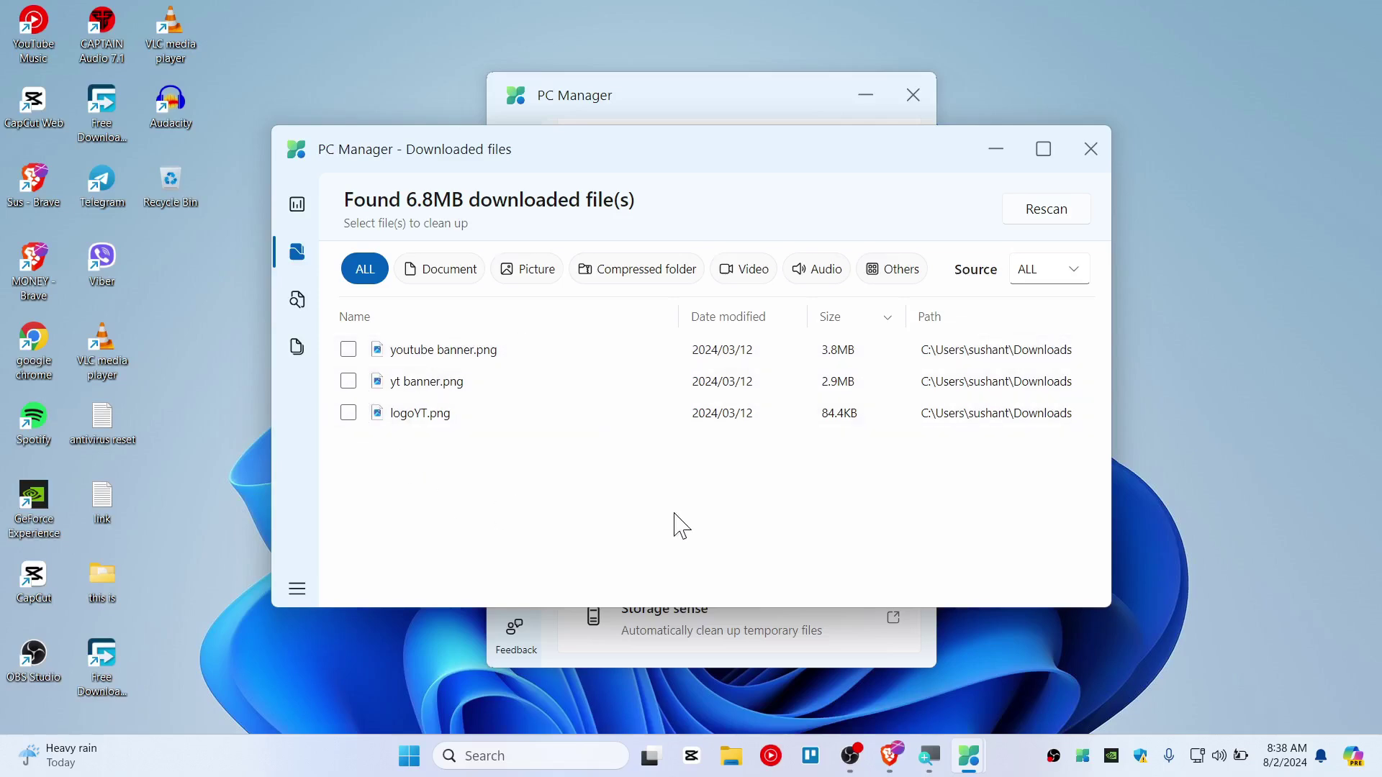
left_click(1089, 147)
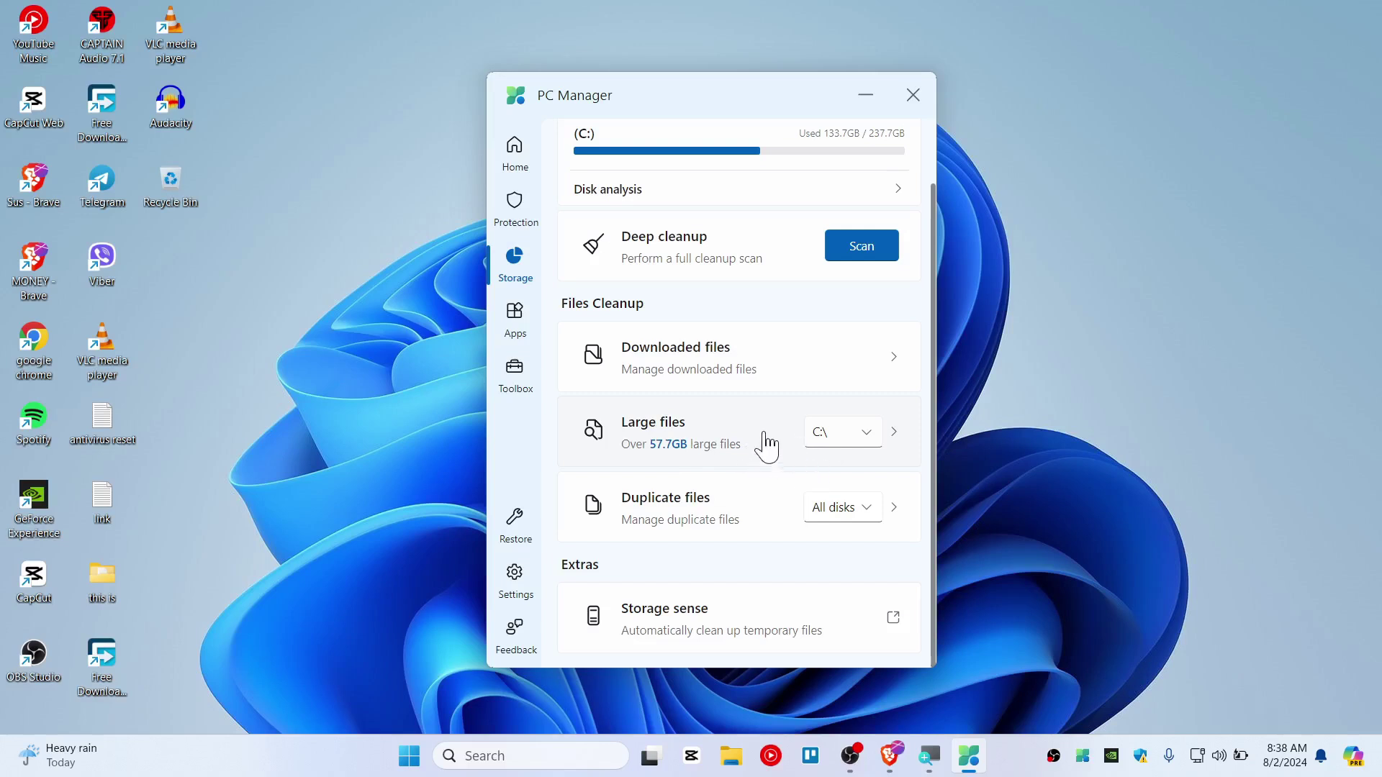
Step: Scan C: for large files and open the folder containing the 5.9GB service hub.mp4
left_click(745, 441)
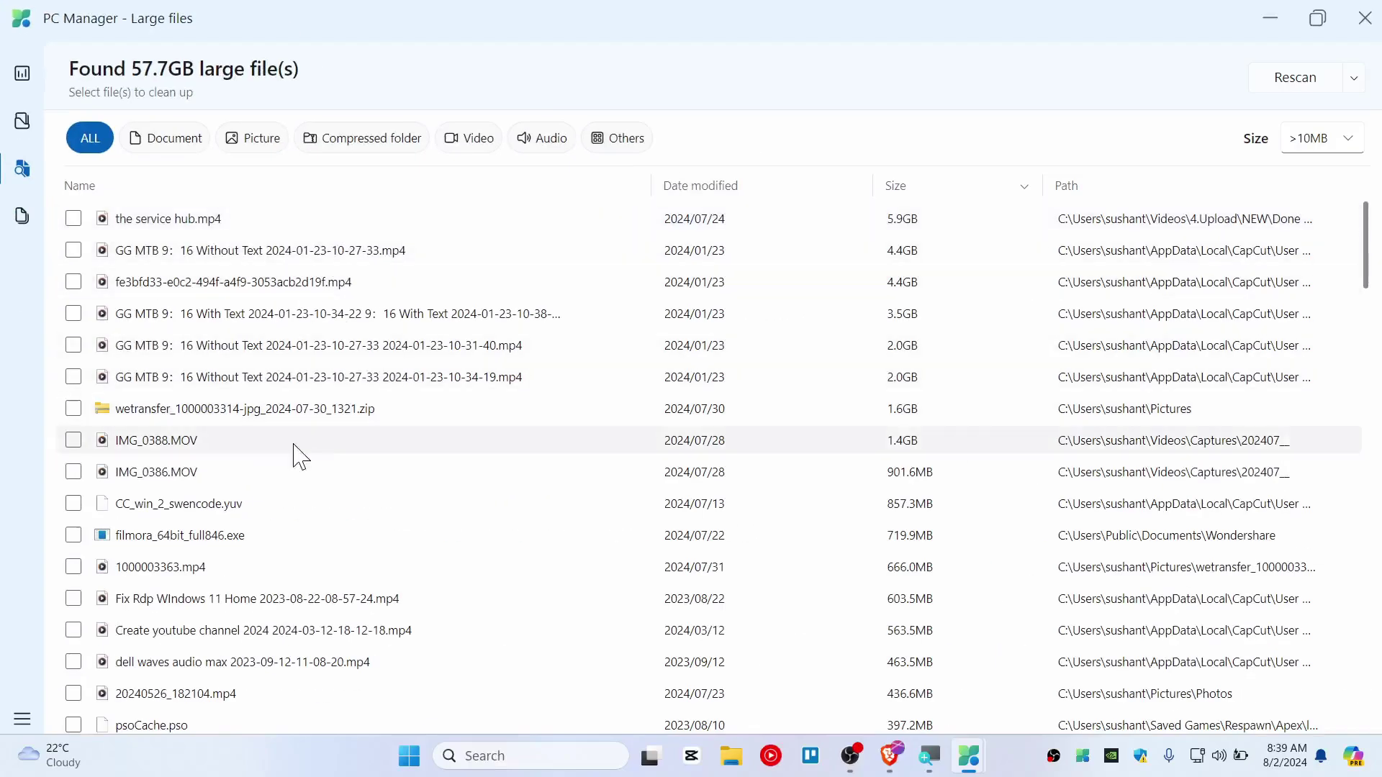
scroll(267, 547, "down", 15)
scroll(248, 532, "down", 20)
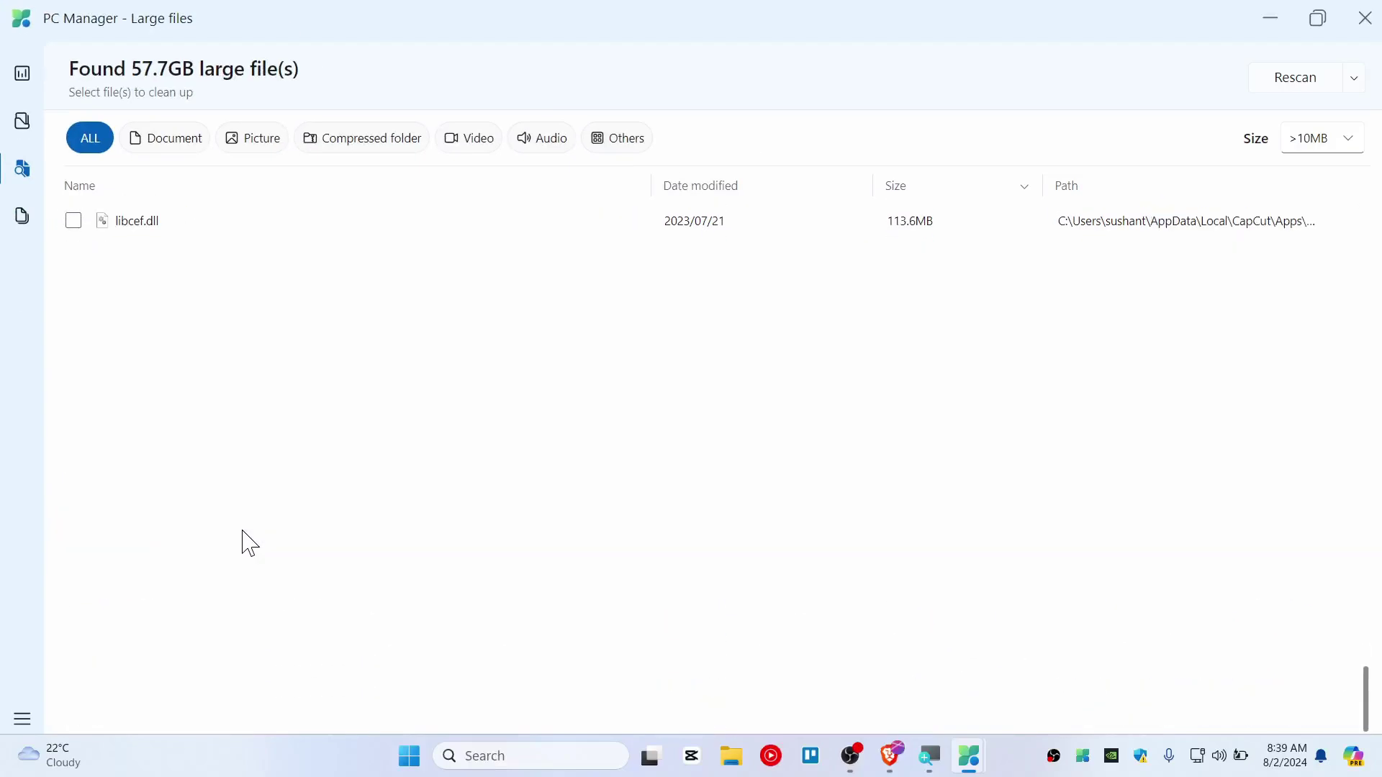
scroll(245, 543, "up", 10)
scroll(248, 543, "up", 15)
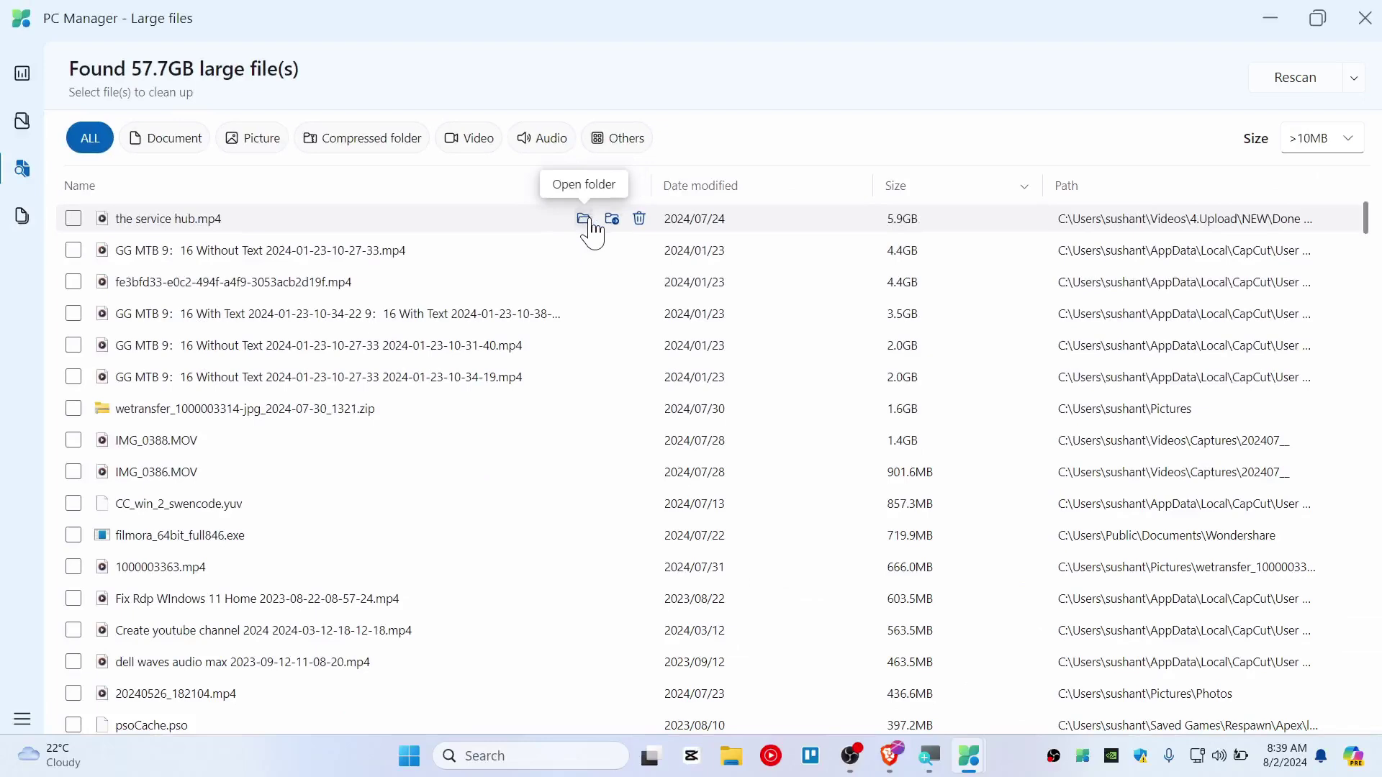
left_click(584, 219)
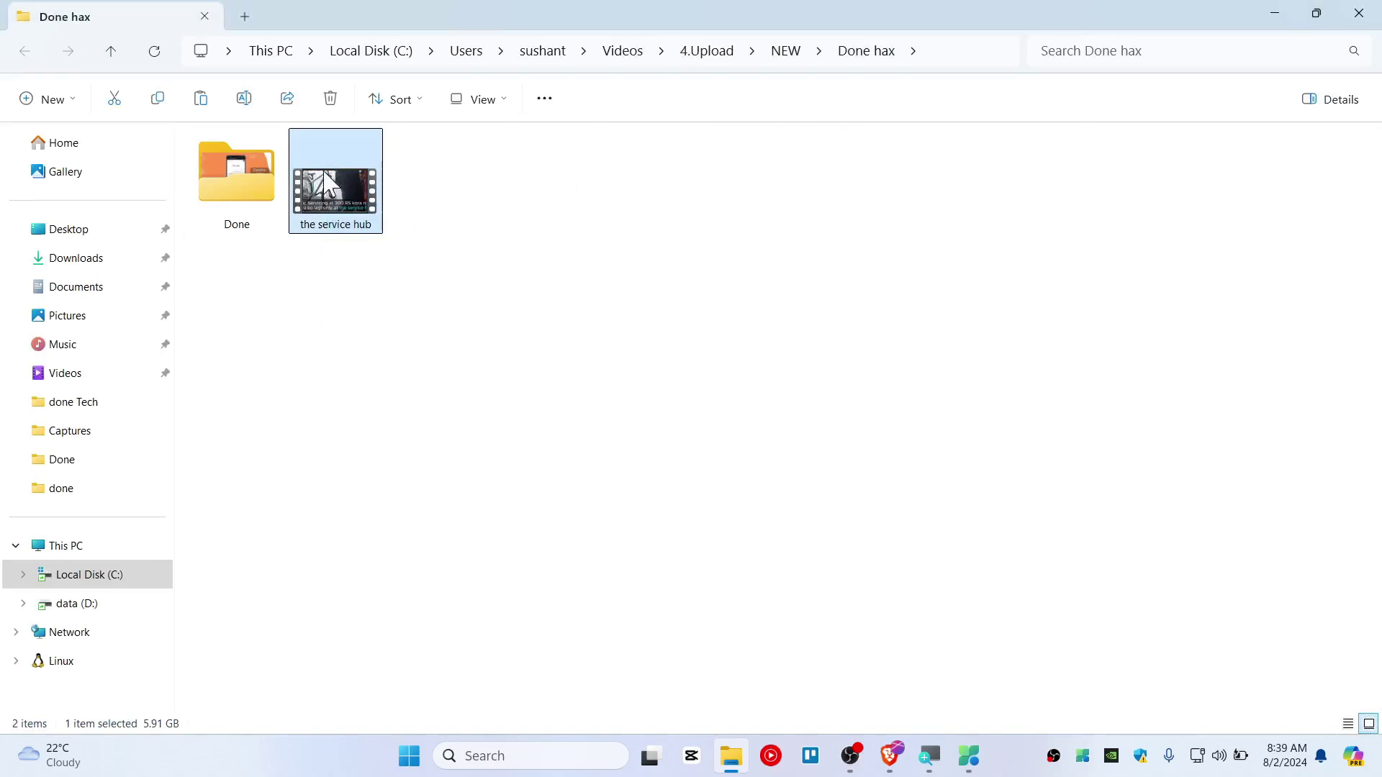
Step: Delete 'the service hub' video from the Done hax folder and minimize File Explorer
mouse_move(328, 183)
left_mouse_down()
mouse_move(456, 290)
mouse_move(325, 184)
left_mouse_up()
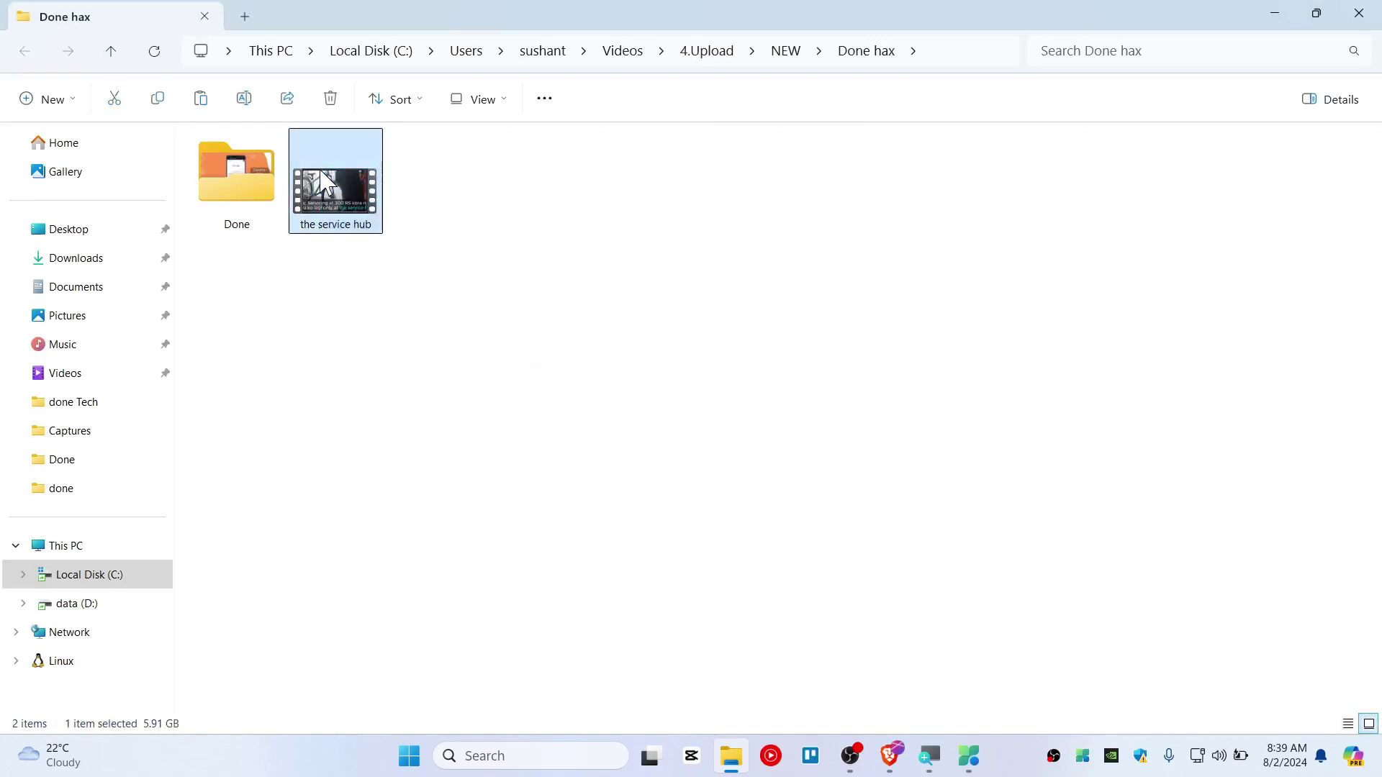
left_click(331, 101)
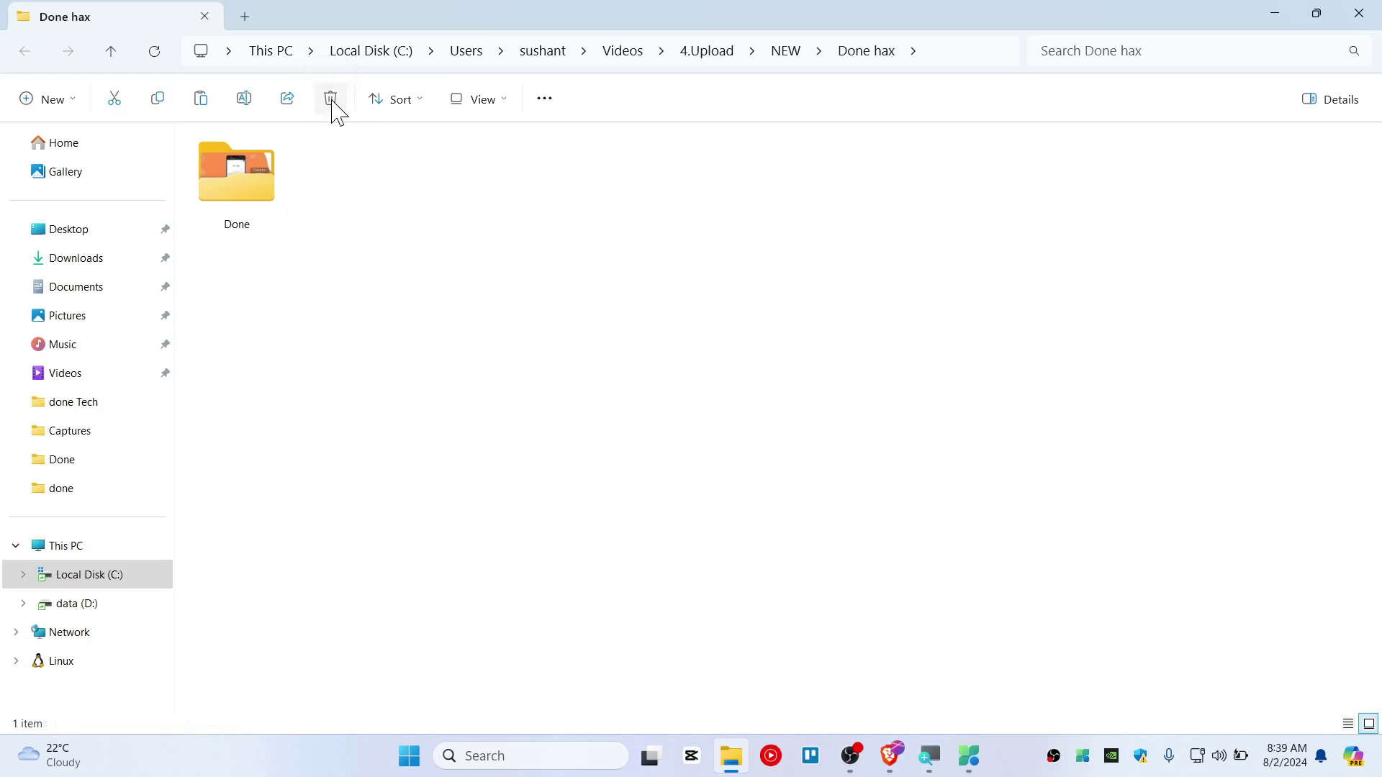
left_click(1270, 15)
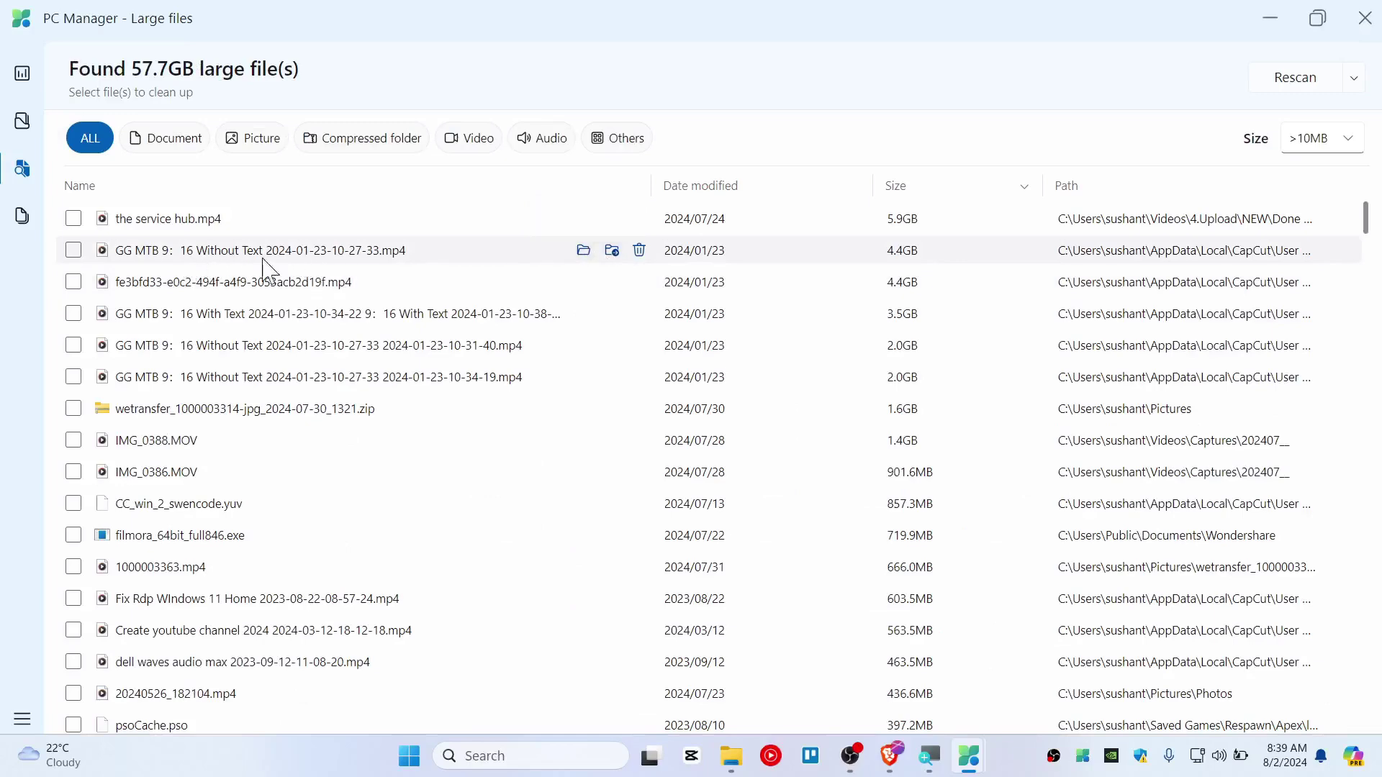
Step: Permanently delete all 38 files (21.2 GB) in the GG MTB video's SmartCrop folder
left_click(582, 251)
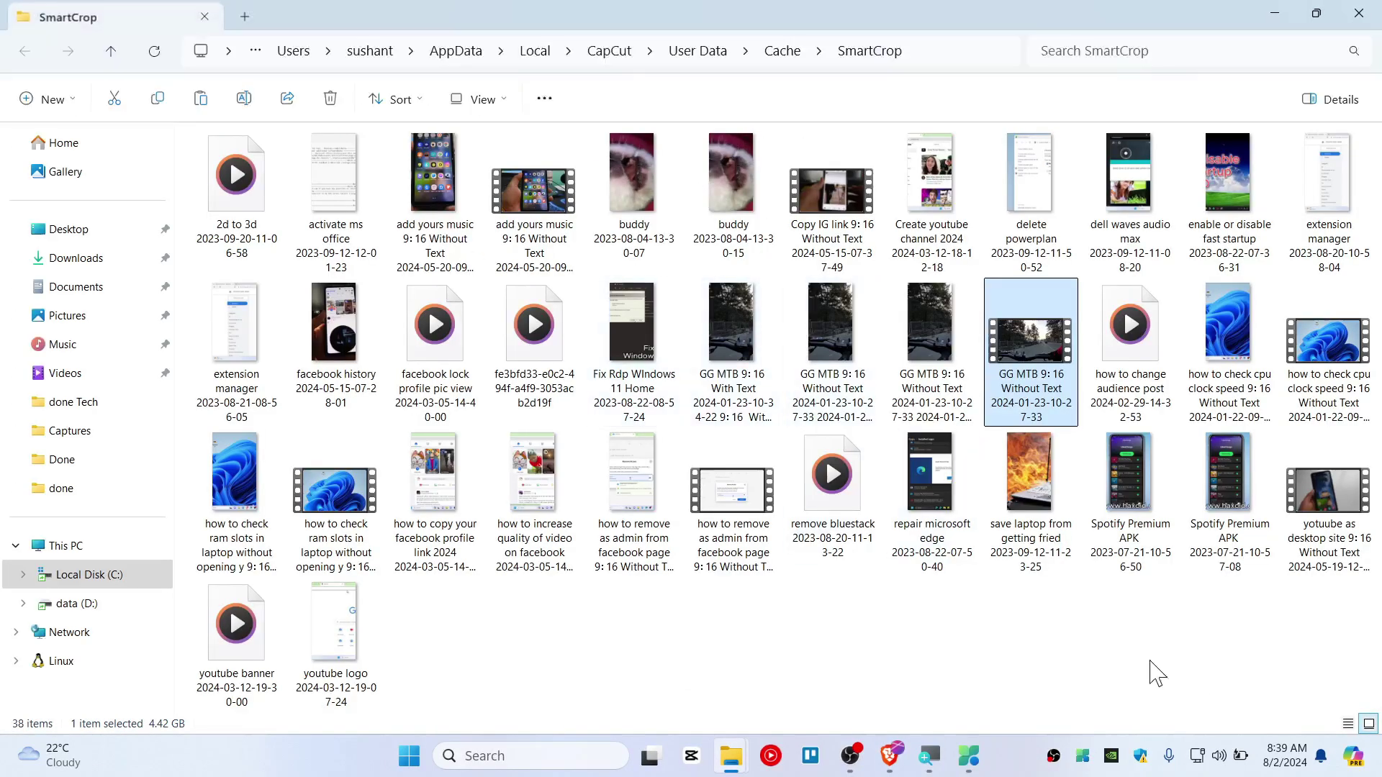
left_click_drag(1349, 723, 129, 54)
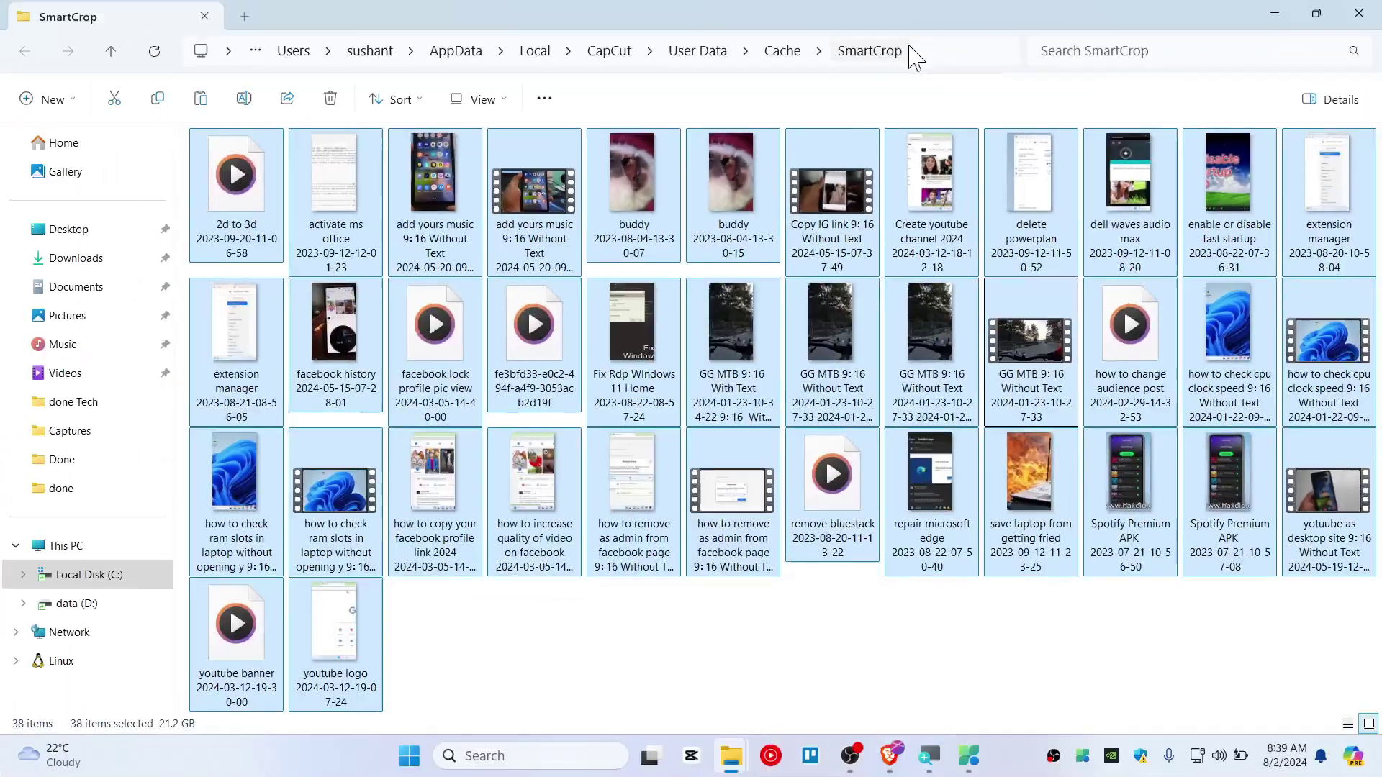
right_click(746, 184)
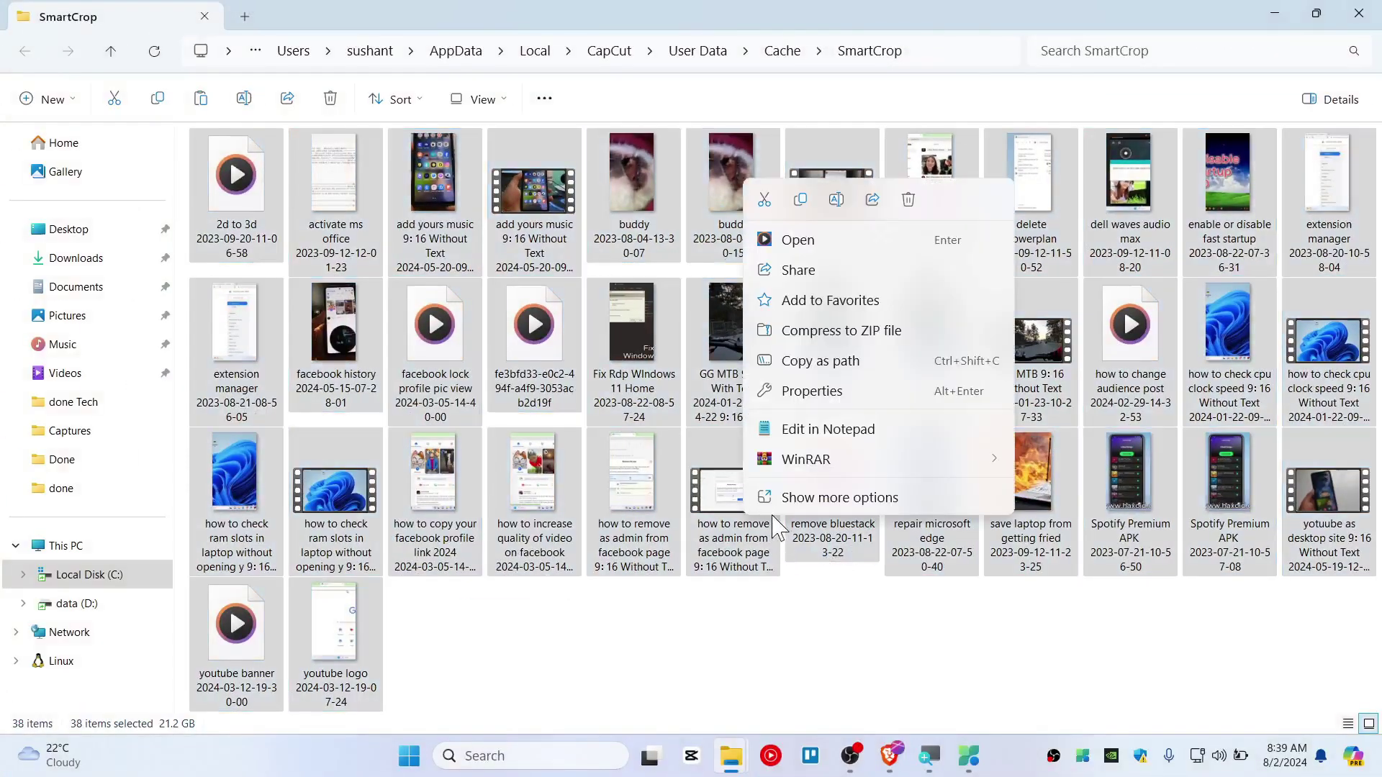
left_click(820, 392)
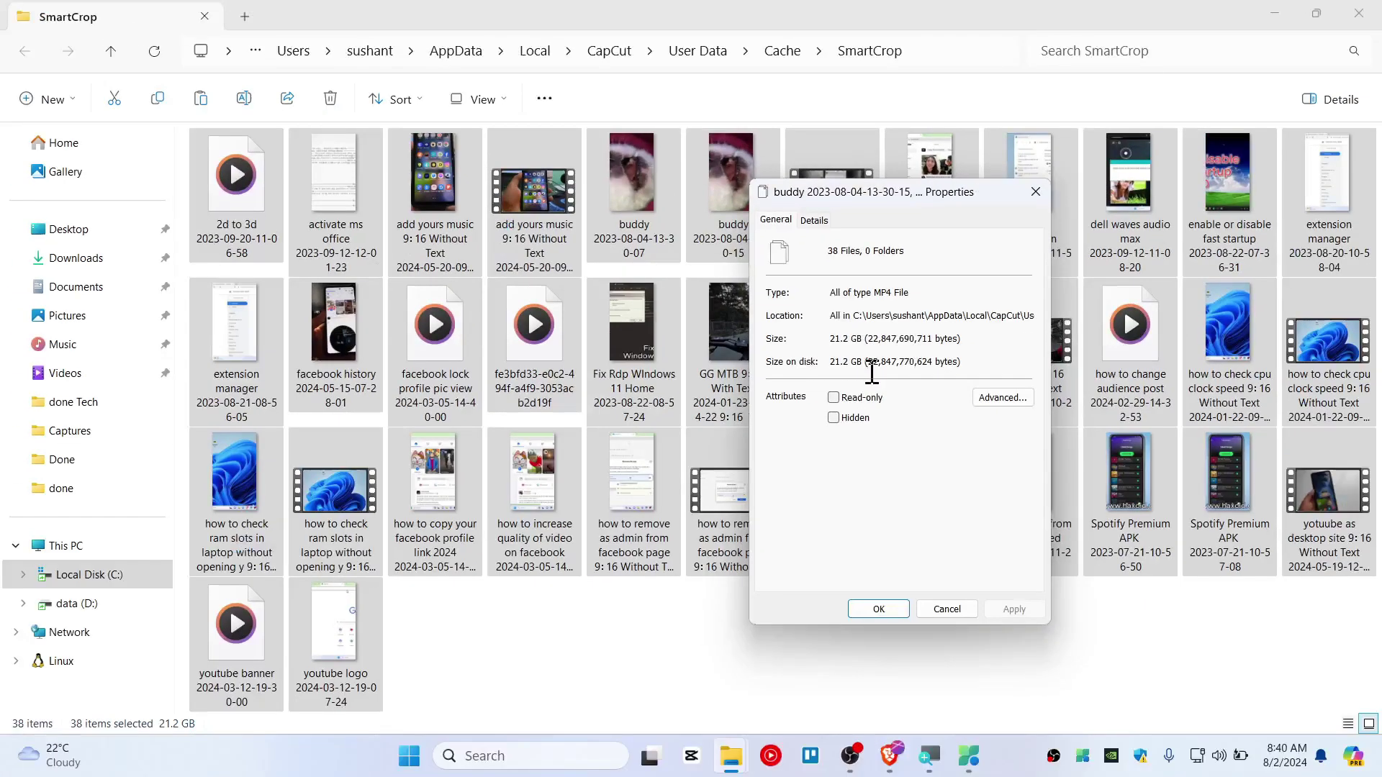
left_click(947, 610)
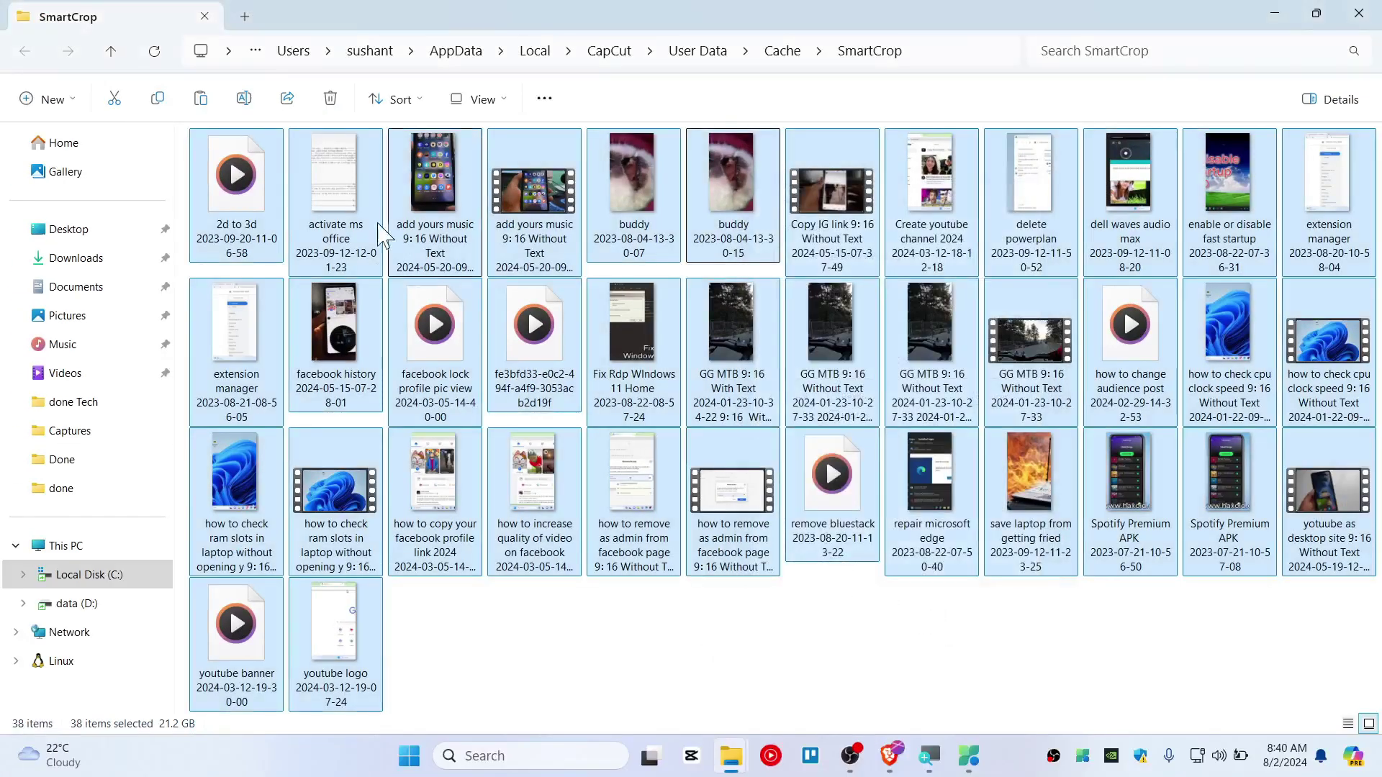
left_click(329, 100)
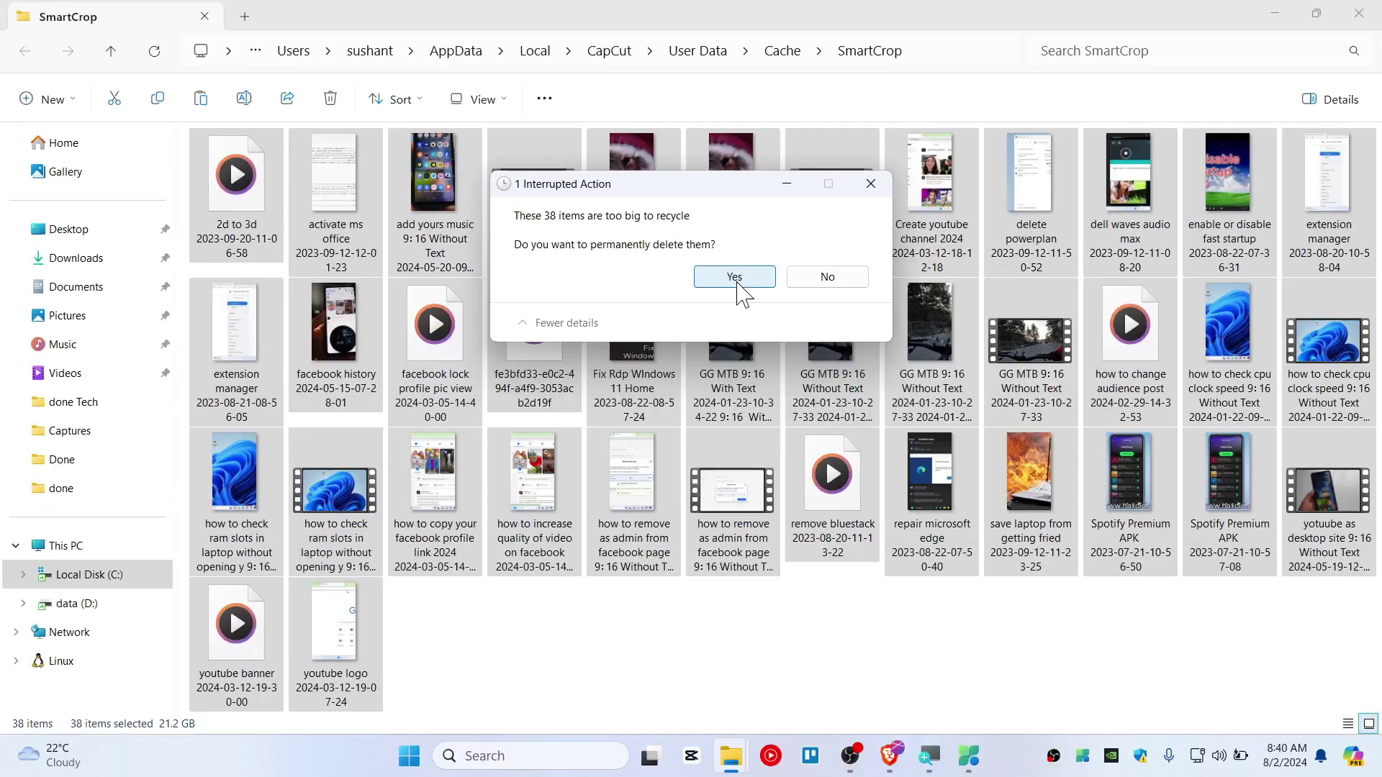
left_click(734, 277)
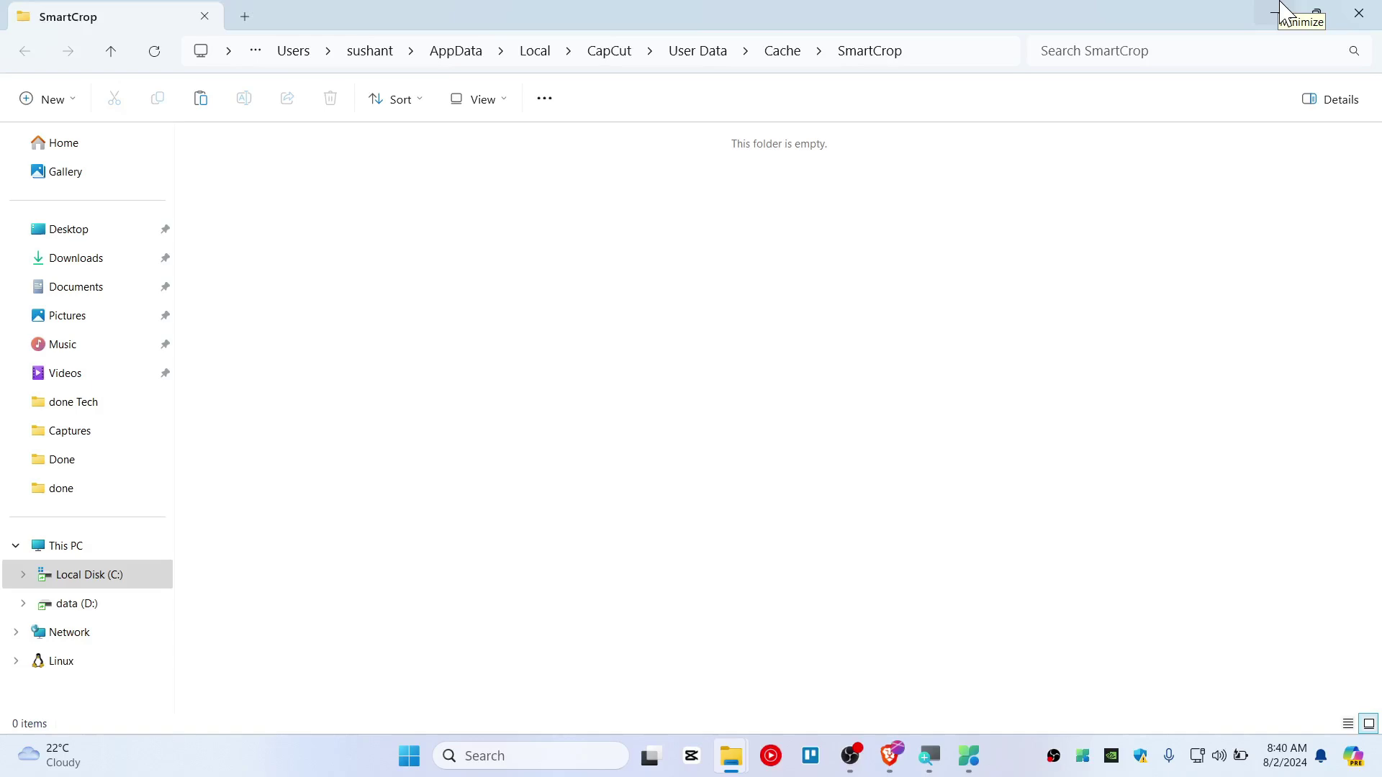
left_click(1274, 13)
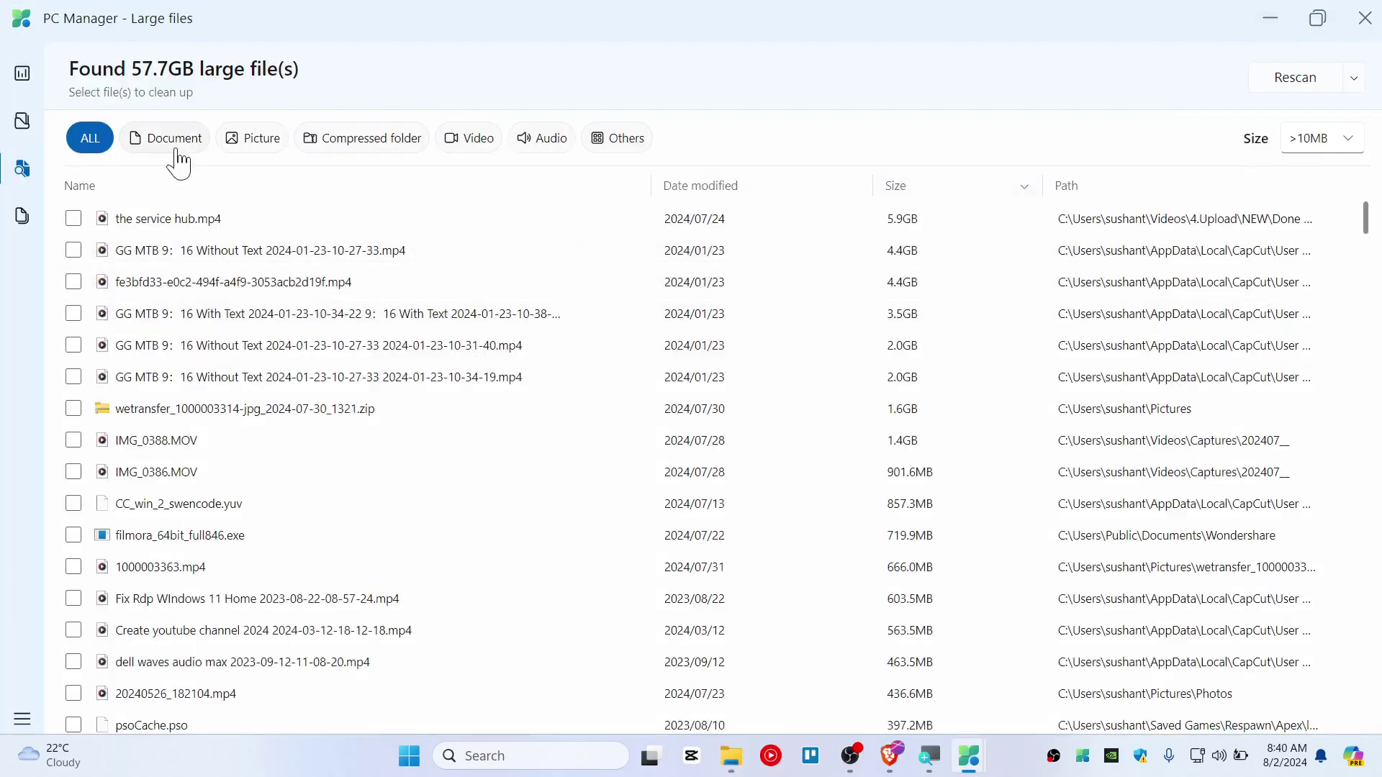
Step: Rescan the large files list, cutting its total from 57.7GB to 30.5GB
scroll(262, 407, "down", 4)
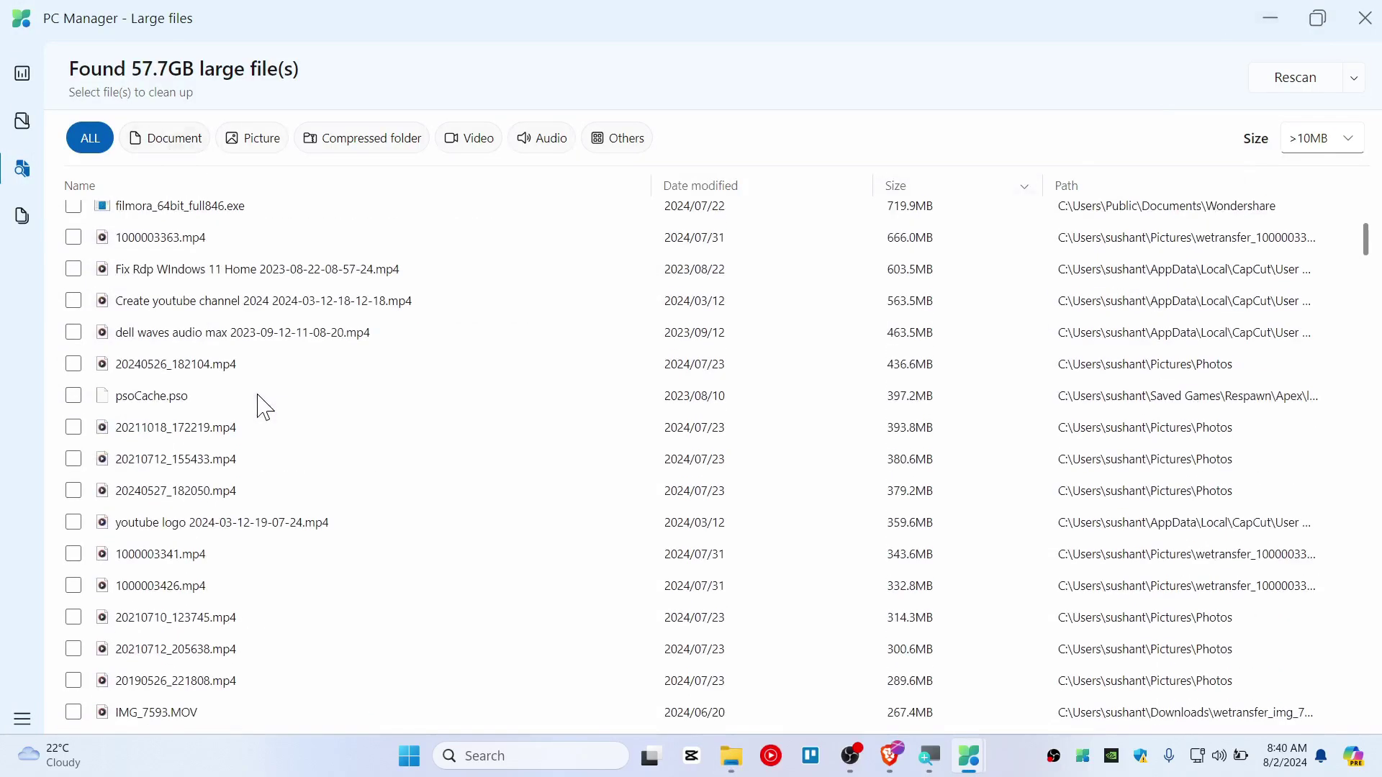
scroll(203, 392, "up", 4)
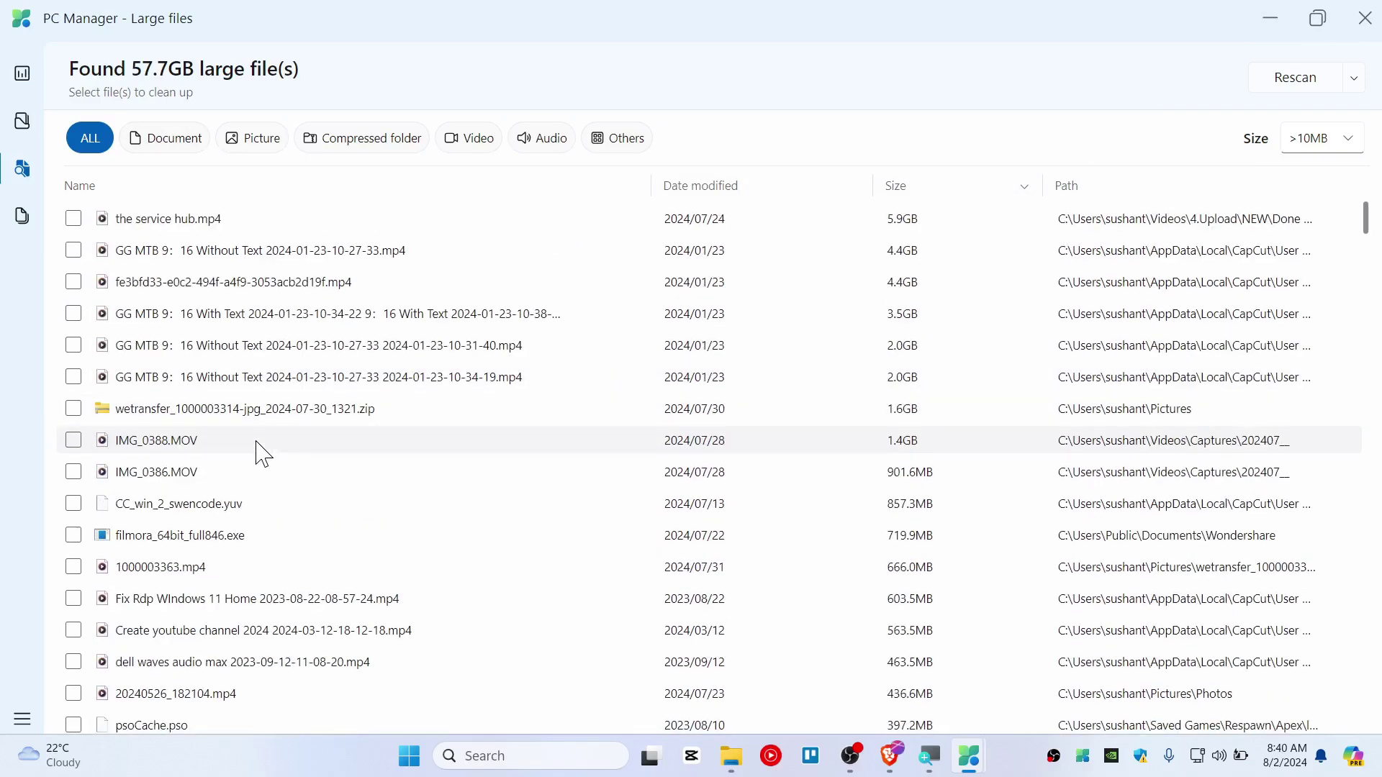
scroll(222, 439, "down", 4)
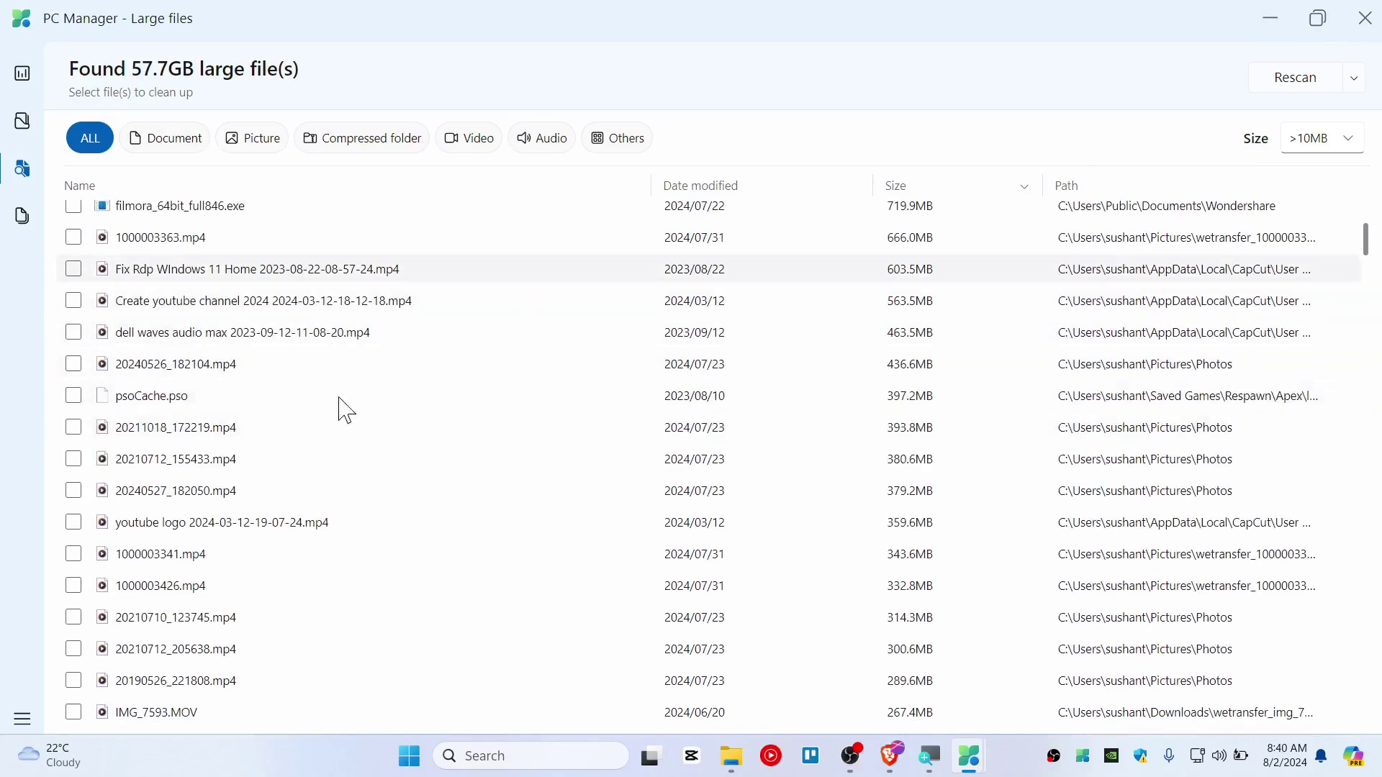
scroll(315, 289, "up", 4)
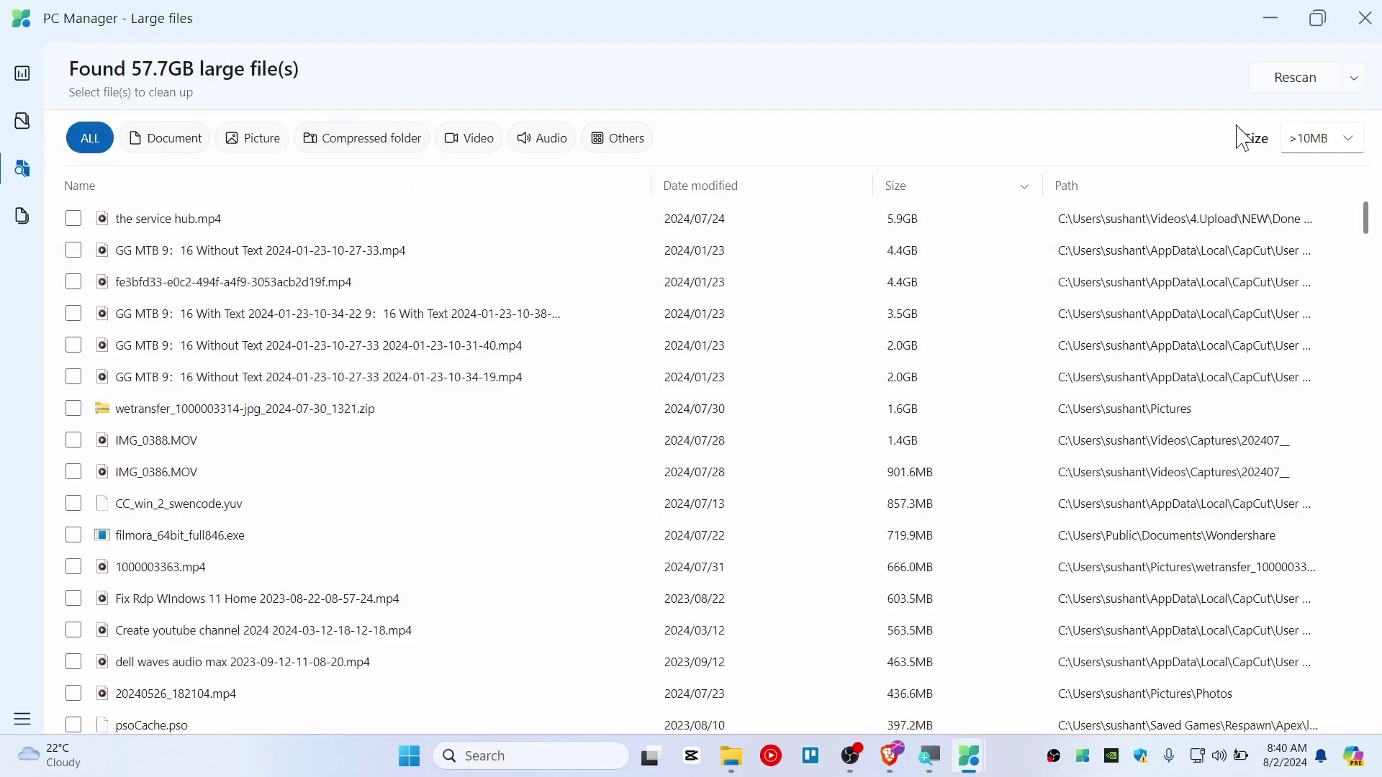
left_click(1313, 82)
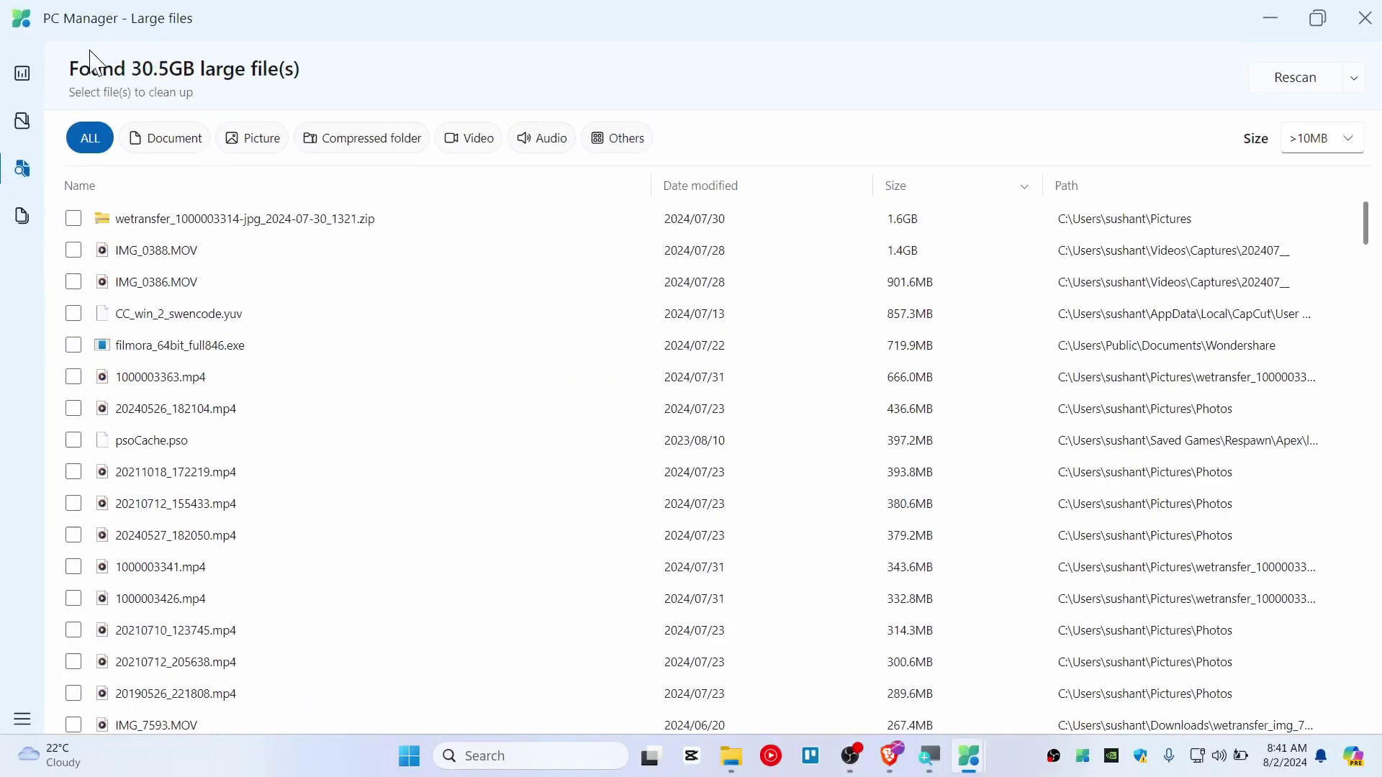
Step: Show the ALL list of duplicate file groups with their paths, dates and sizes
left_click(20, 220)
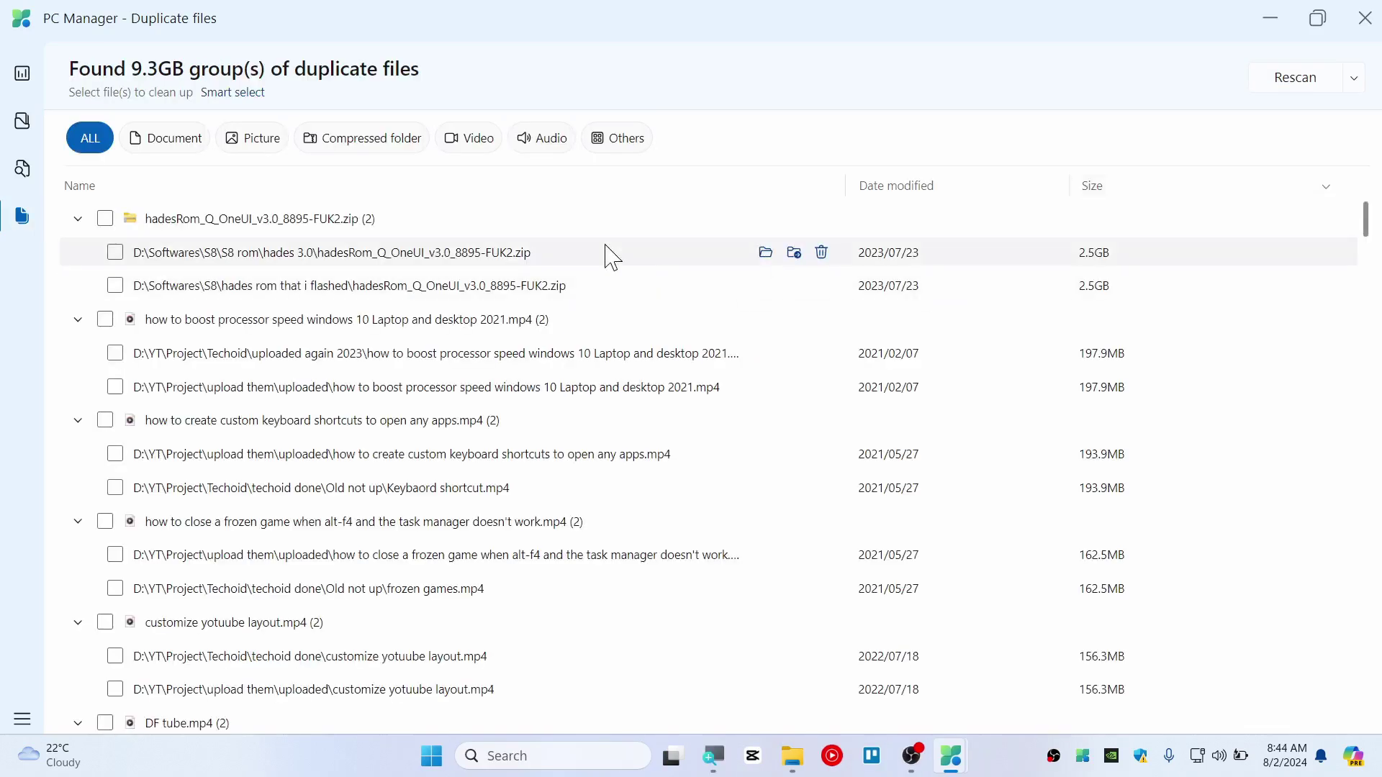
scroll(201, 379, "down", 10)
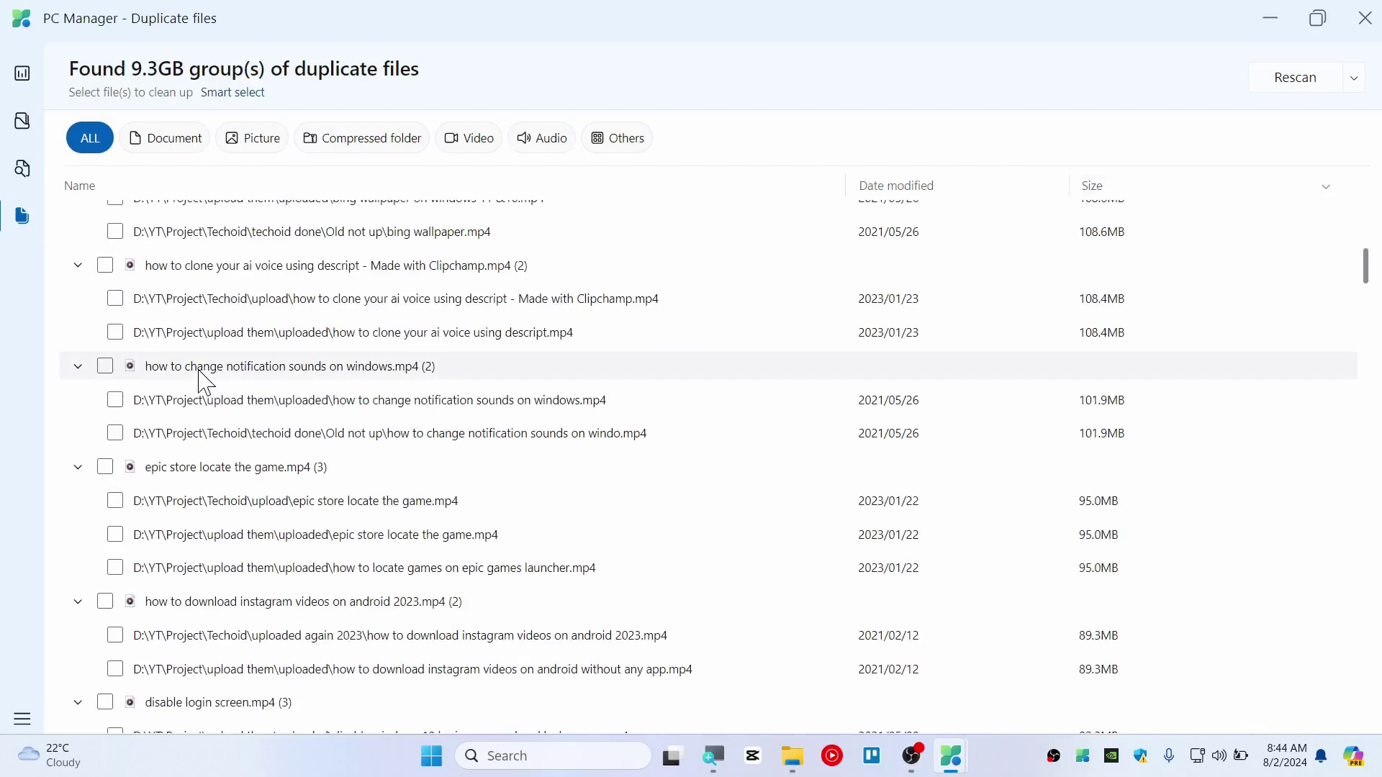
scroll(209, 385, "up", 10)
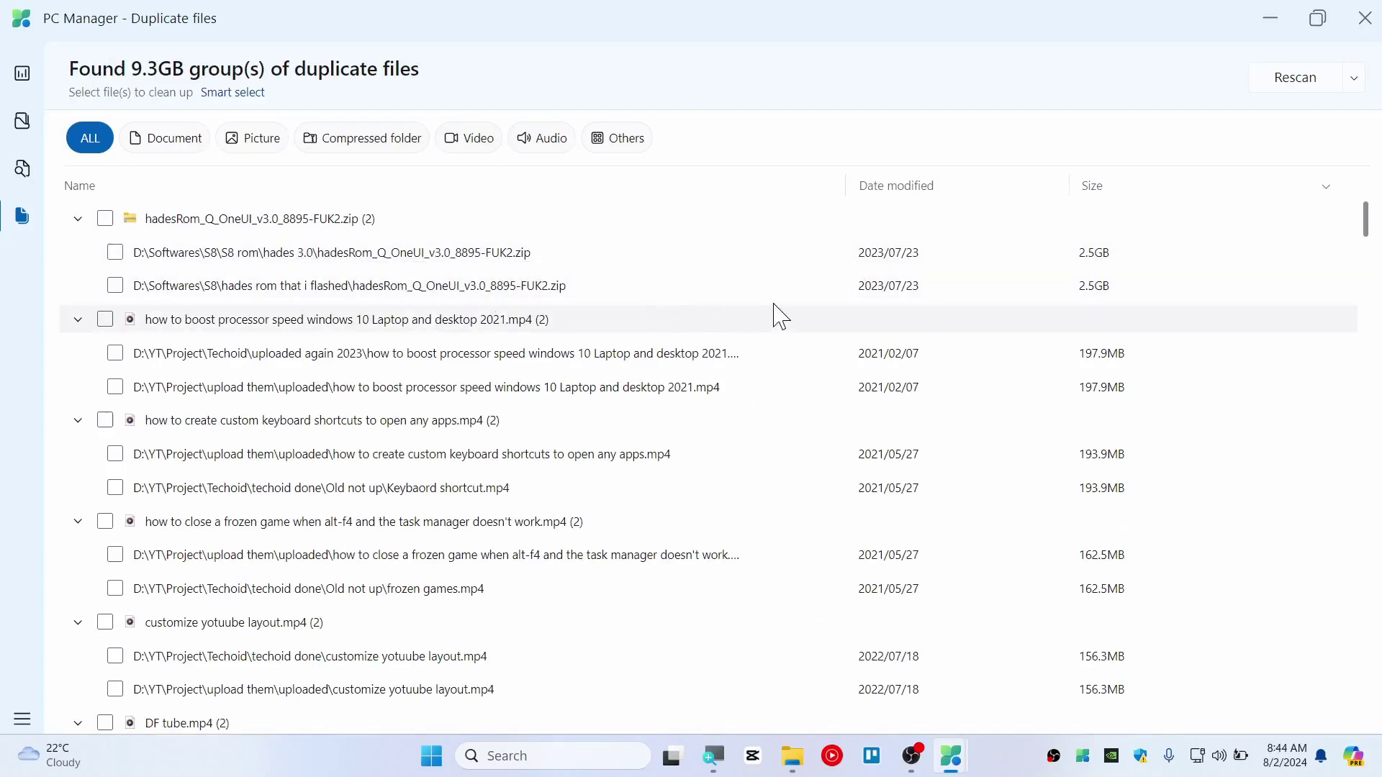
Step: Permanently delete one hadesRom_Q_OneUI_v3.0_8895-FUK2.zip copy, freeing 2.5GB
left_click(822, 286)
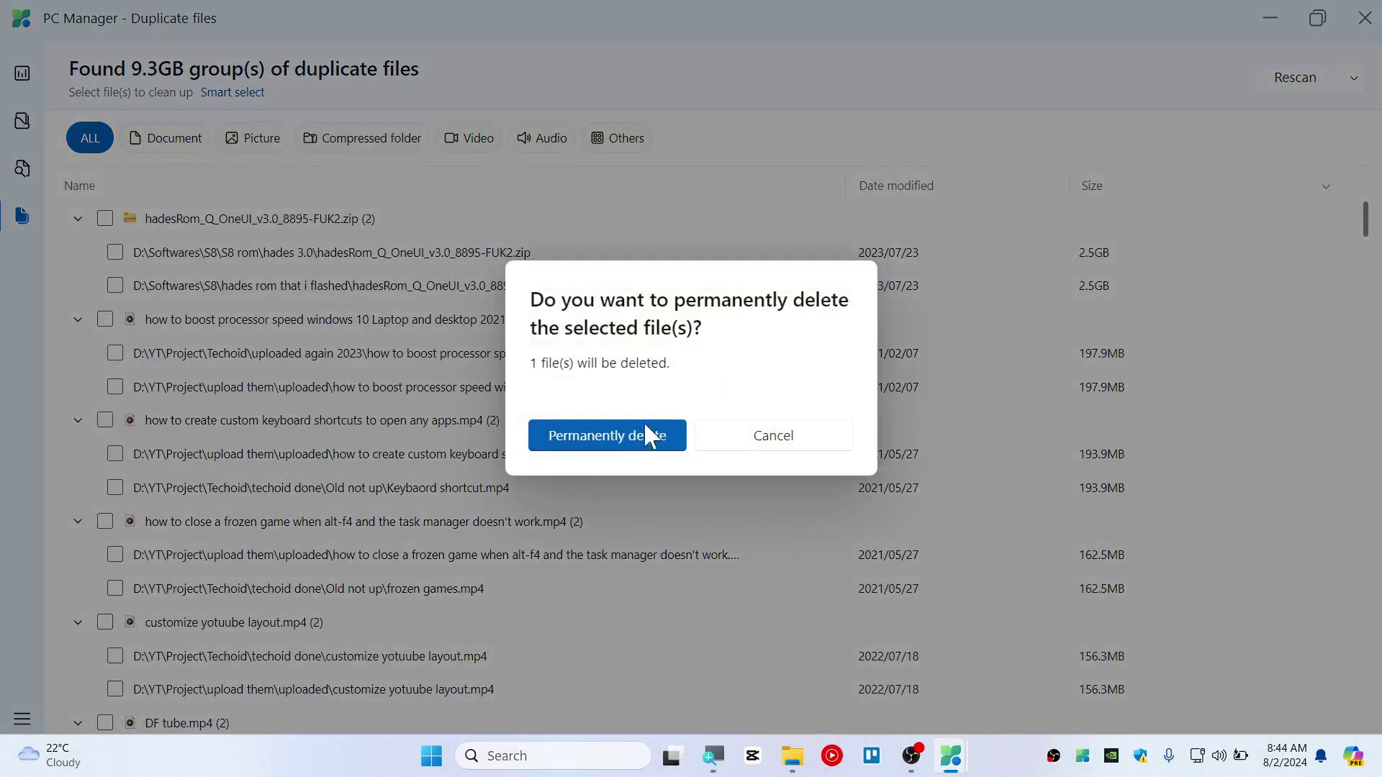
left_click(614, 439)
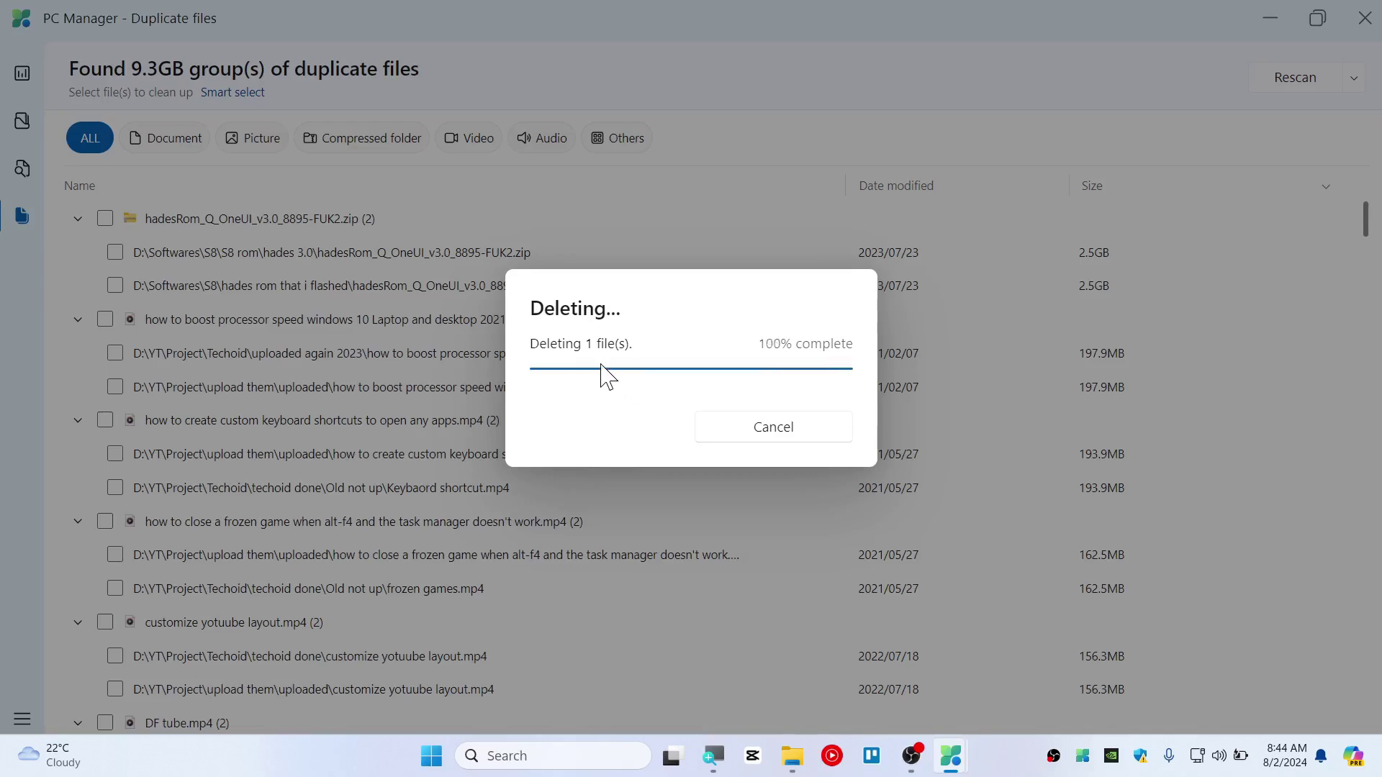
left_click(774, 427)
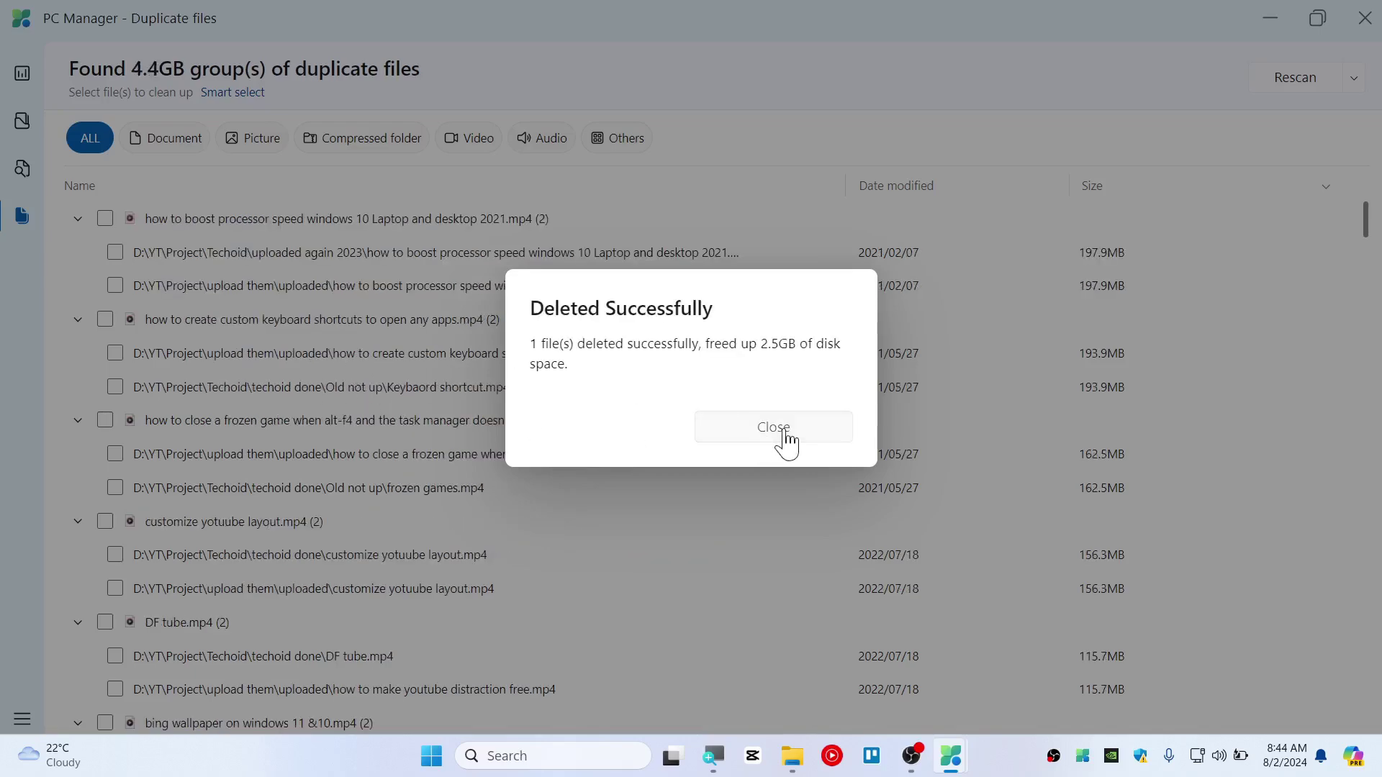
scroll(493, 453, "down", 15)
scroll(436, 405, "down", 15)
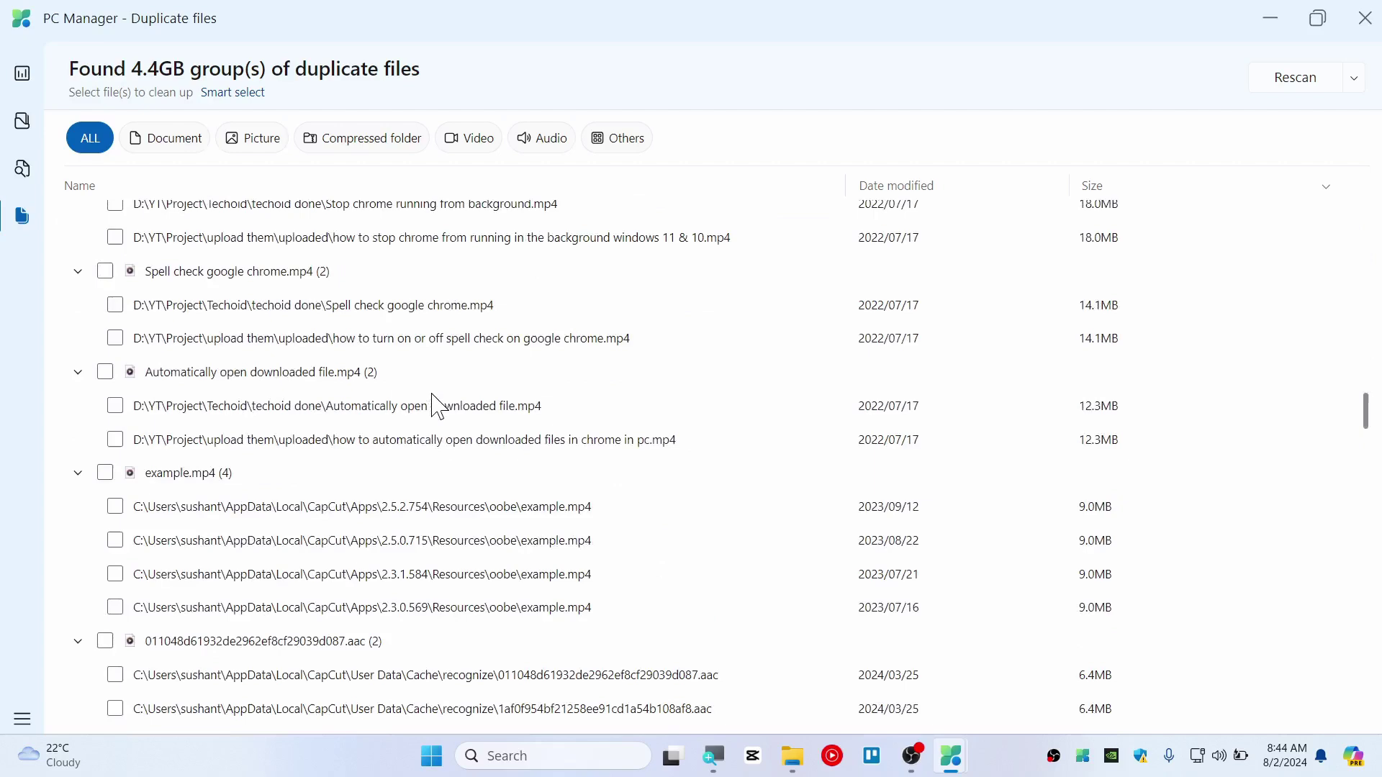
scroll(435, 405, "down", 3)
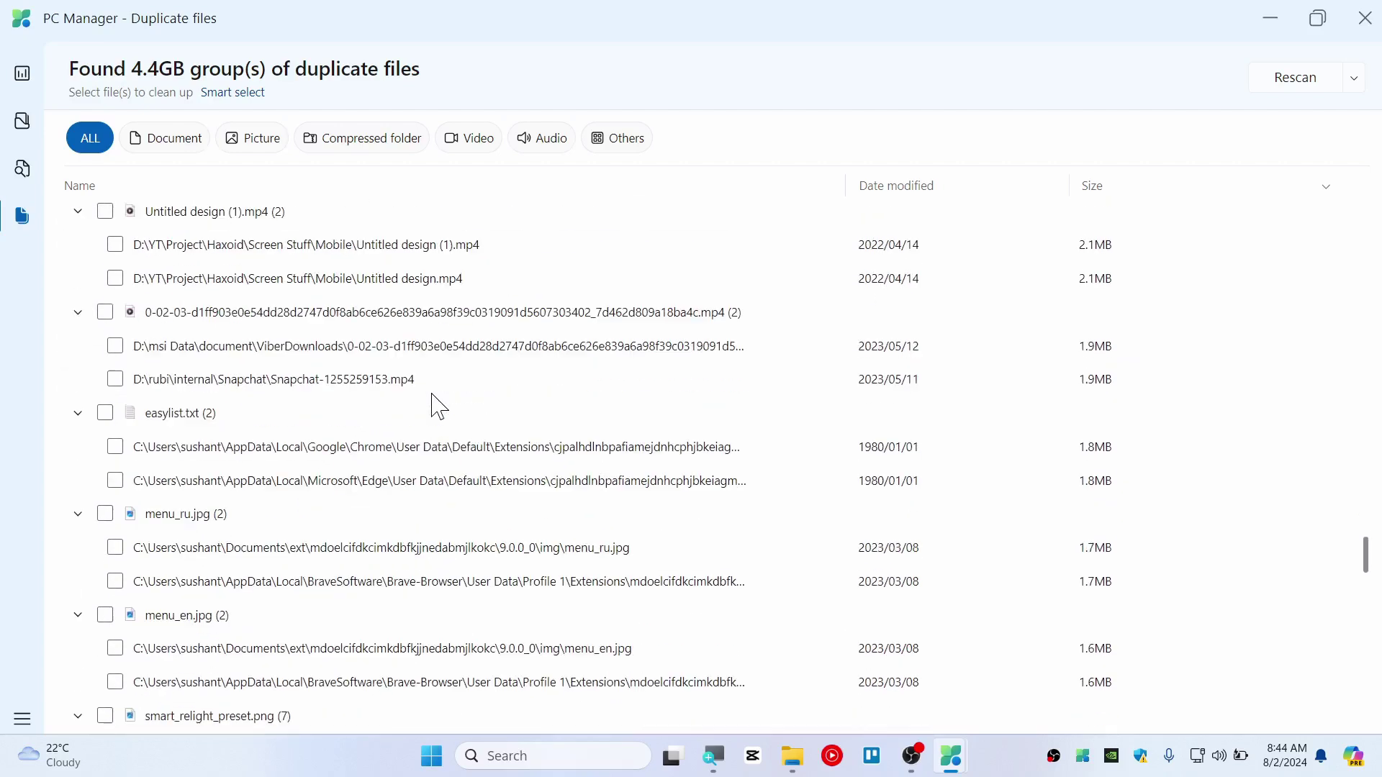
scroll(508, 288, "up", 20)
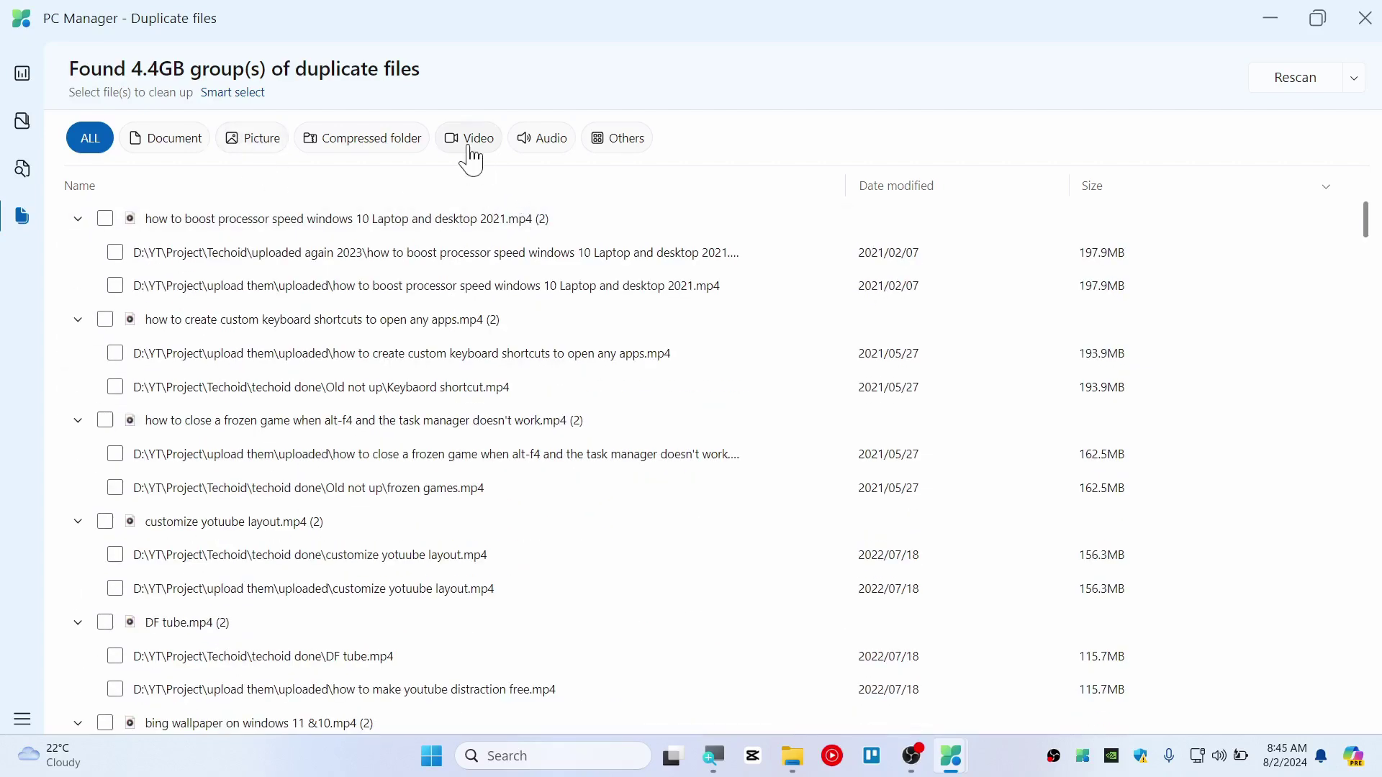
Step: Review the C: drive storage overview (112.4GB of 237.7GB used), then close it
left_click(28, 82)
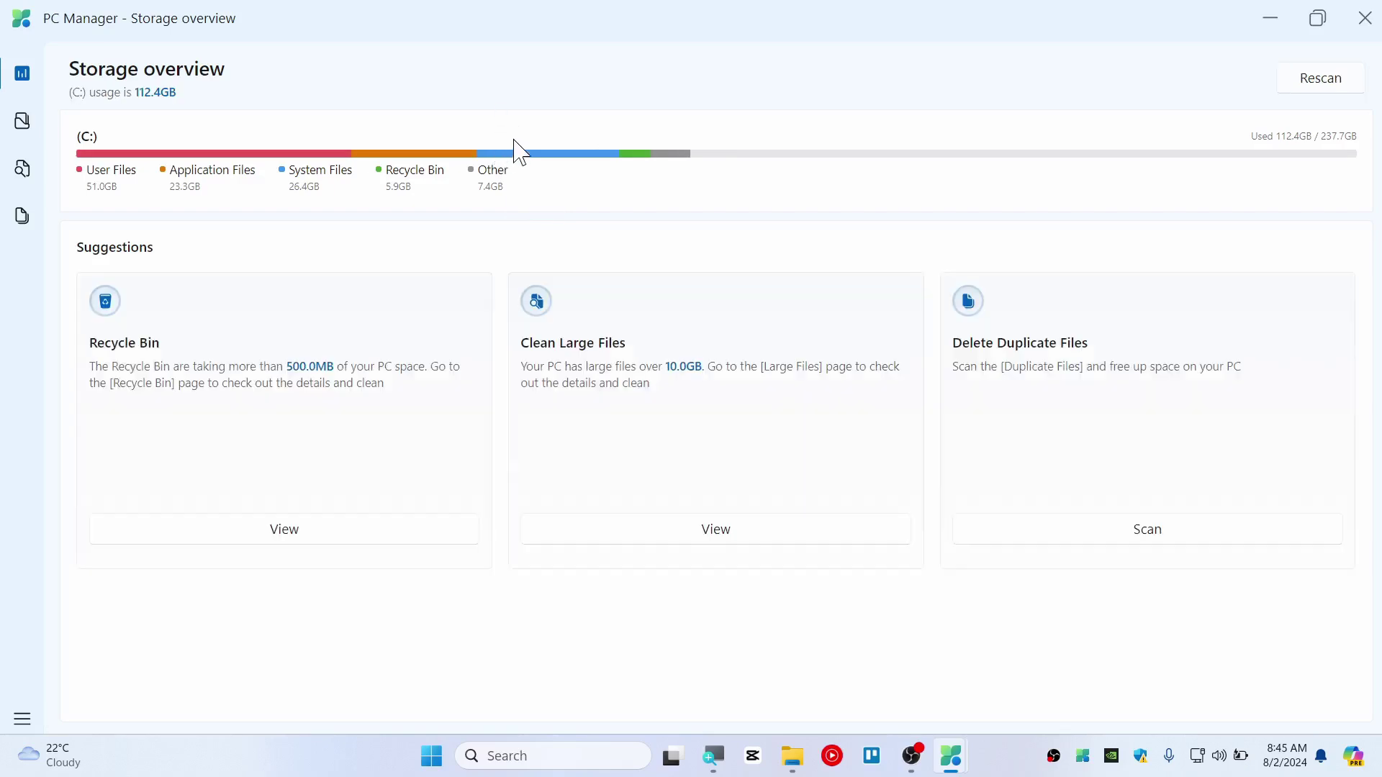
left_click(1371, 13)
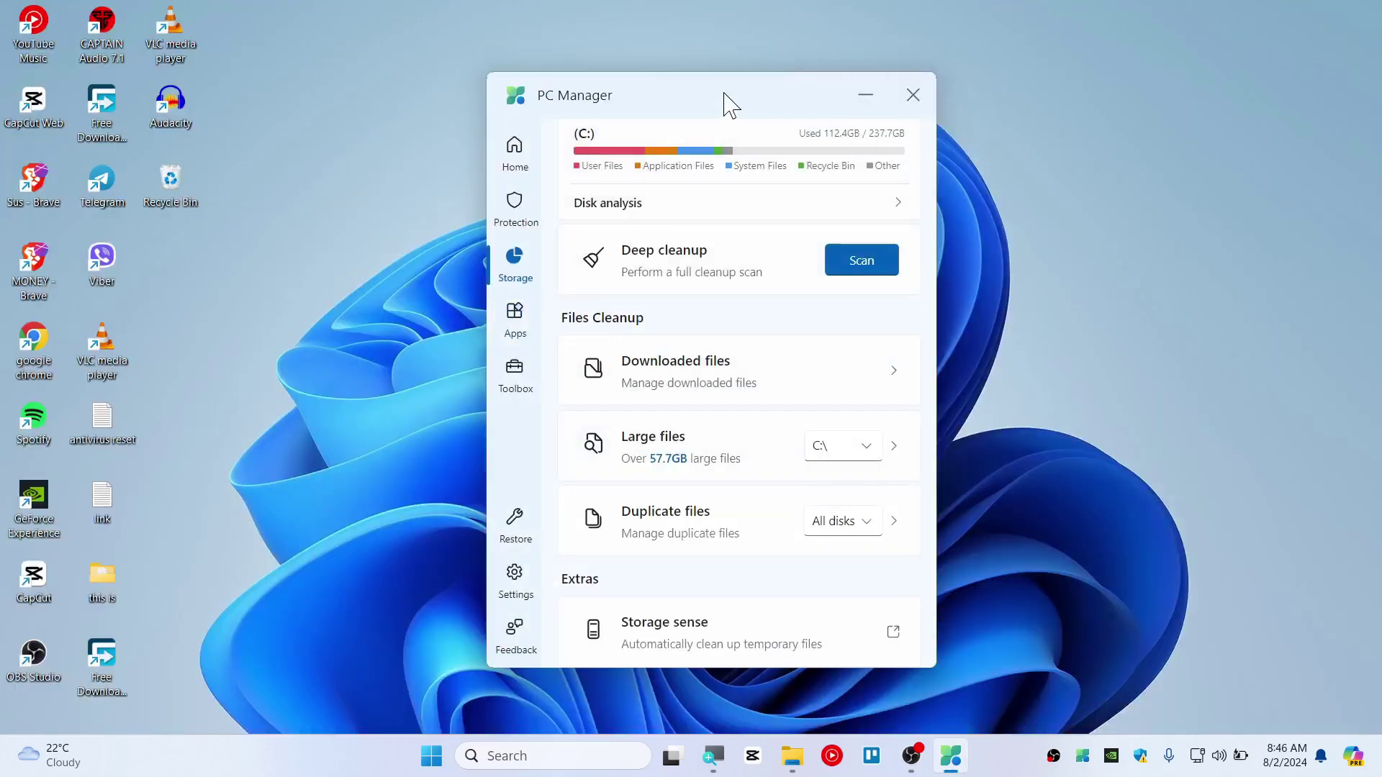
Step: Run Storage Sense now from Windows Settings, freeing 4.00 MB
scroll(736, 594, "down", 1)
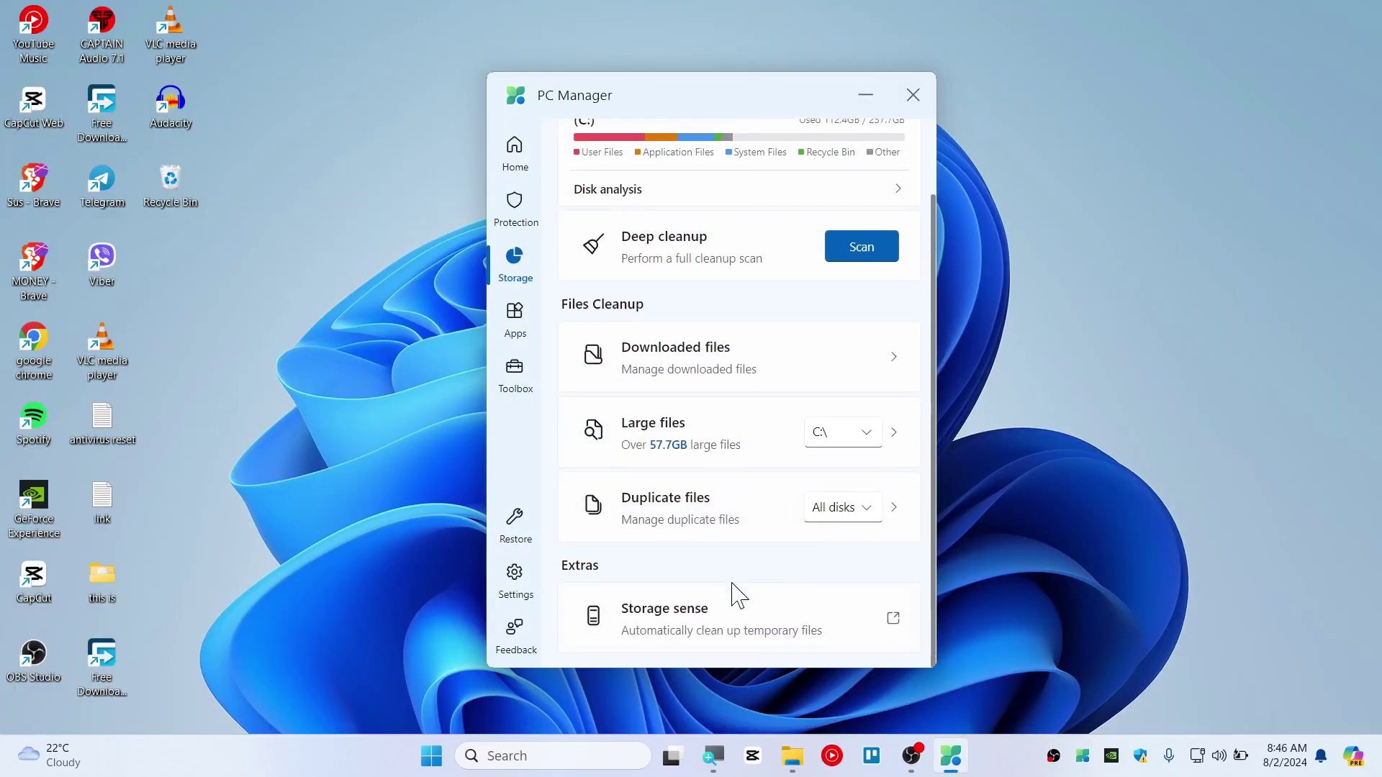
left_click(704, 637)
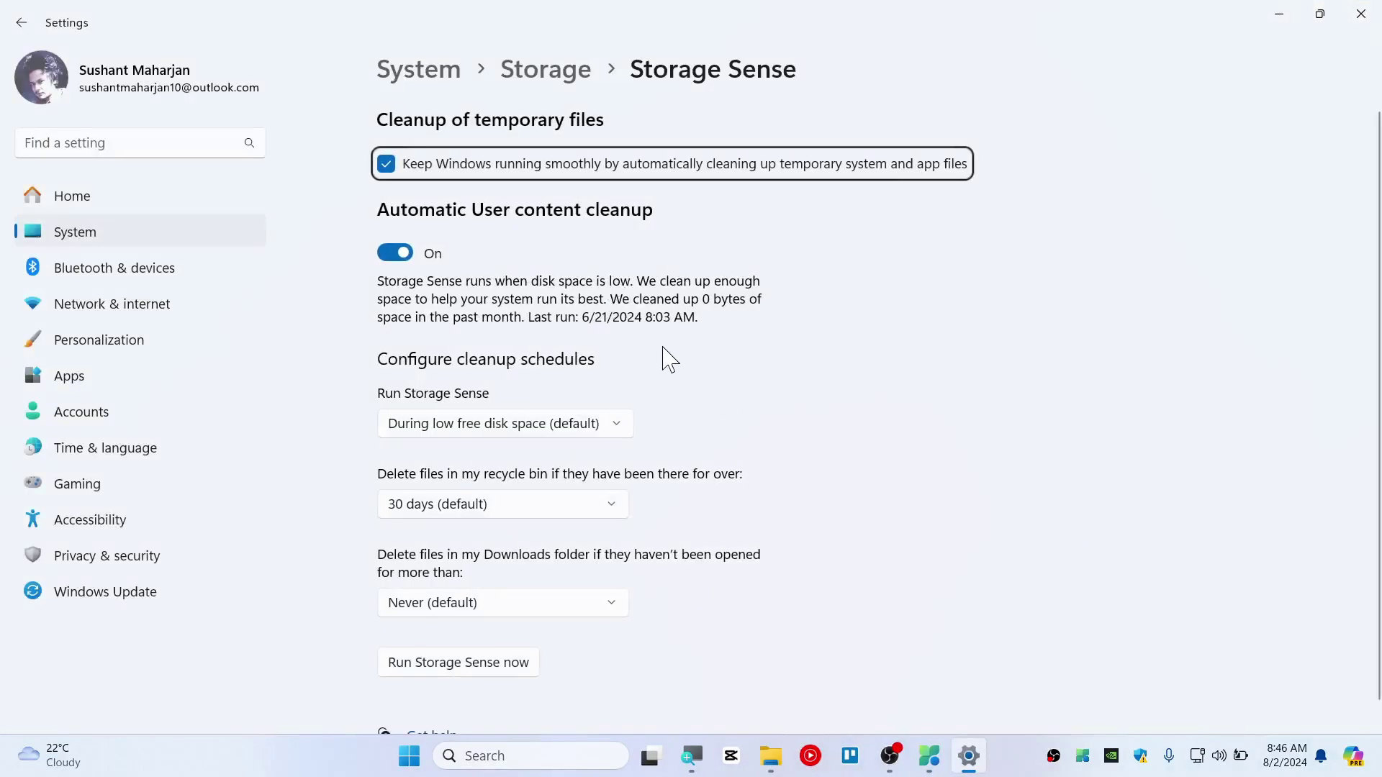
scroll(663, 379, "down", 1)
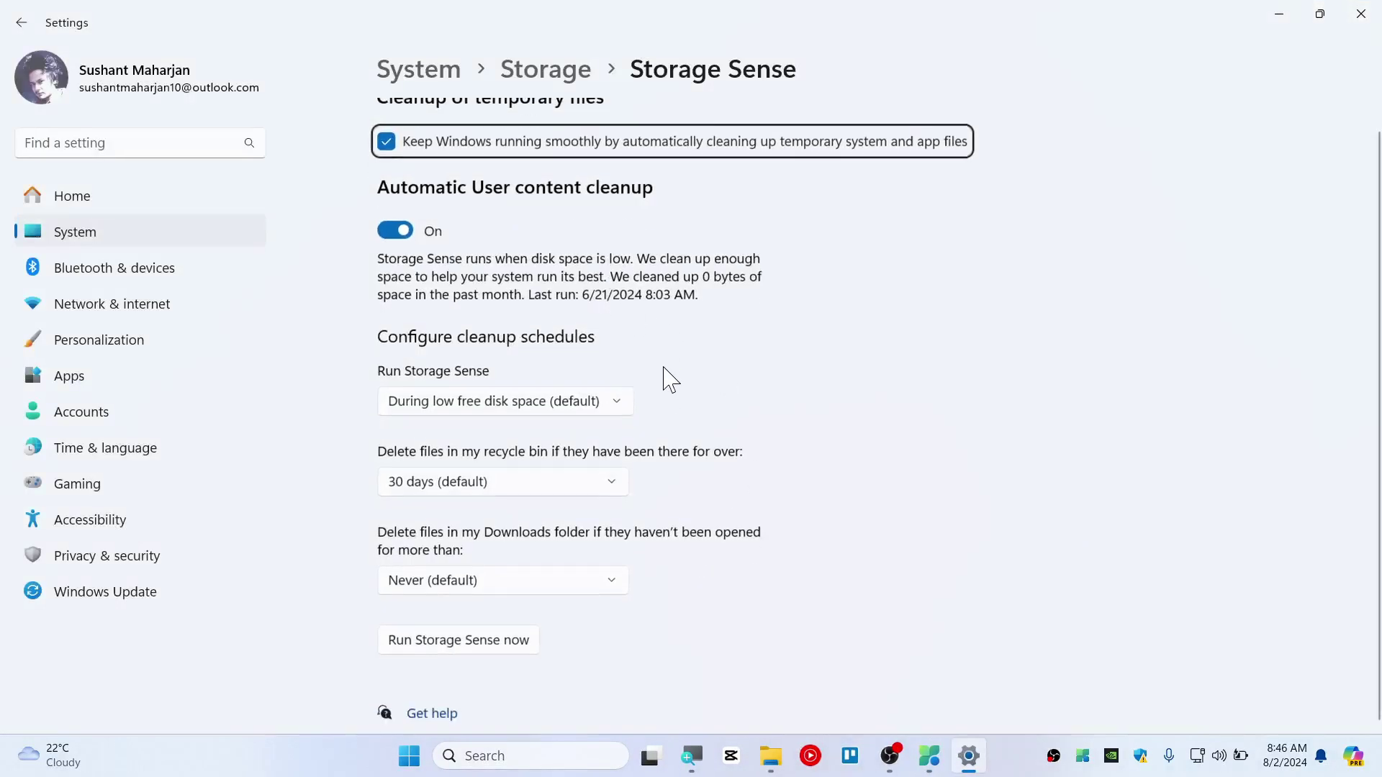
left_click(458, 645)
scroll(561, 659, "down", 2)
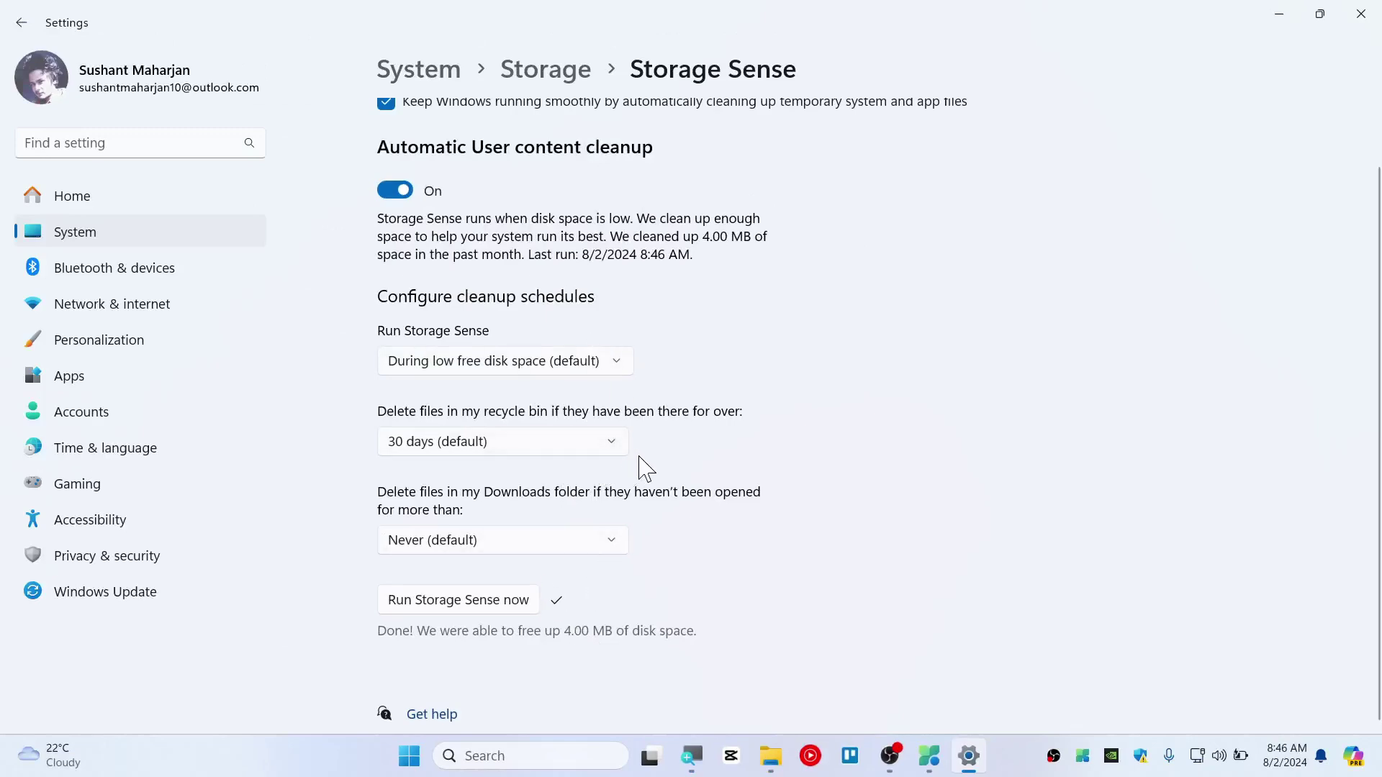
Step: Close the Settings window to return to the desktop
left_click(928, 756)
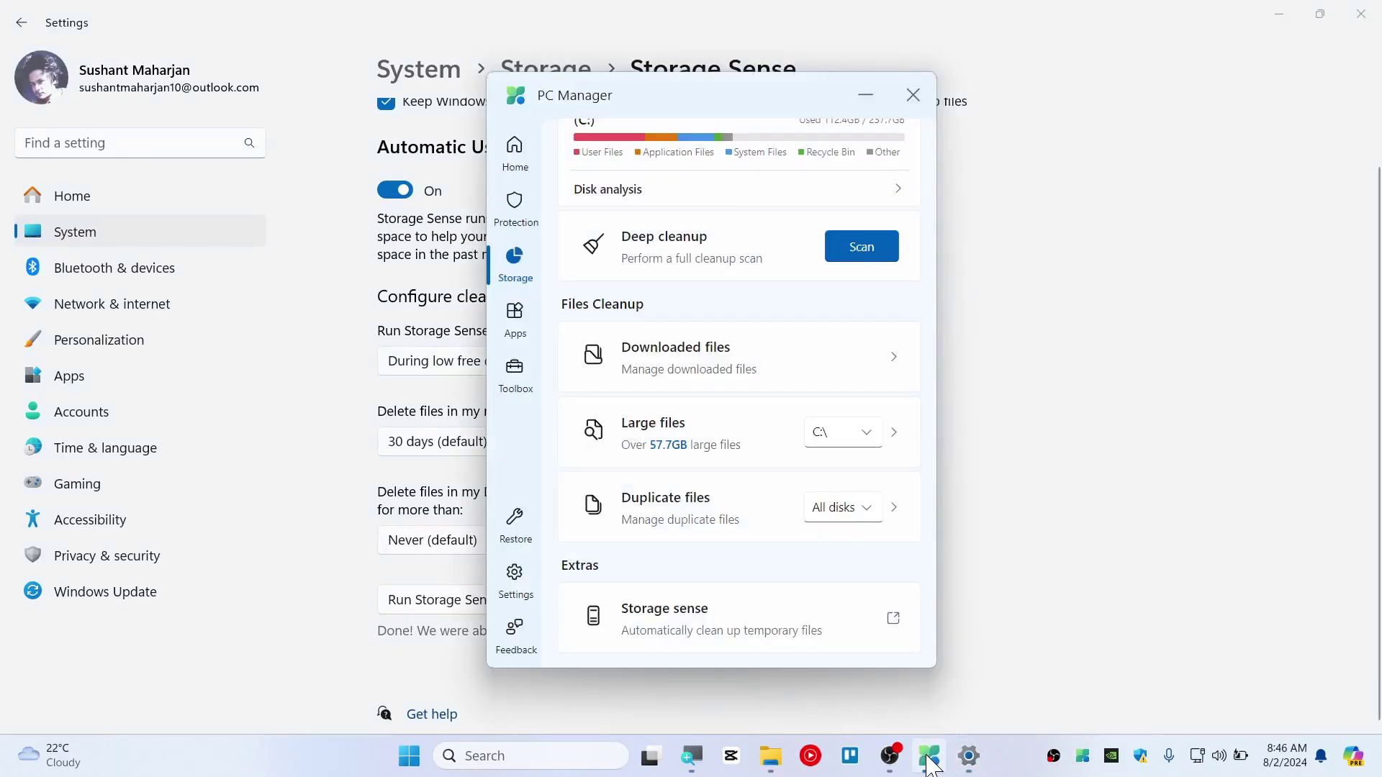
left_click(928, 756)
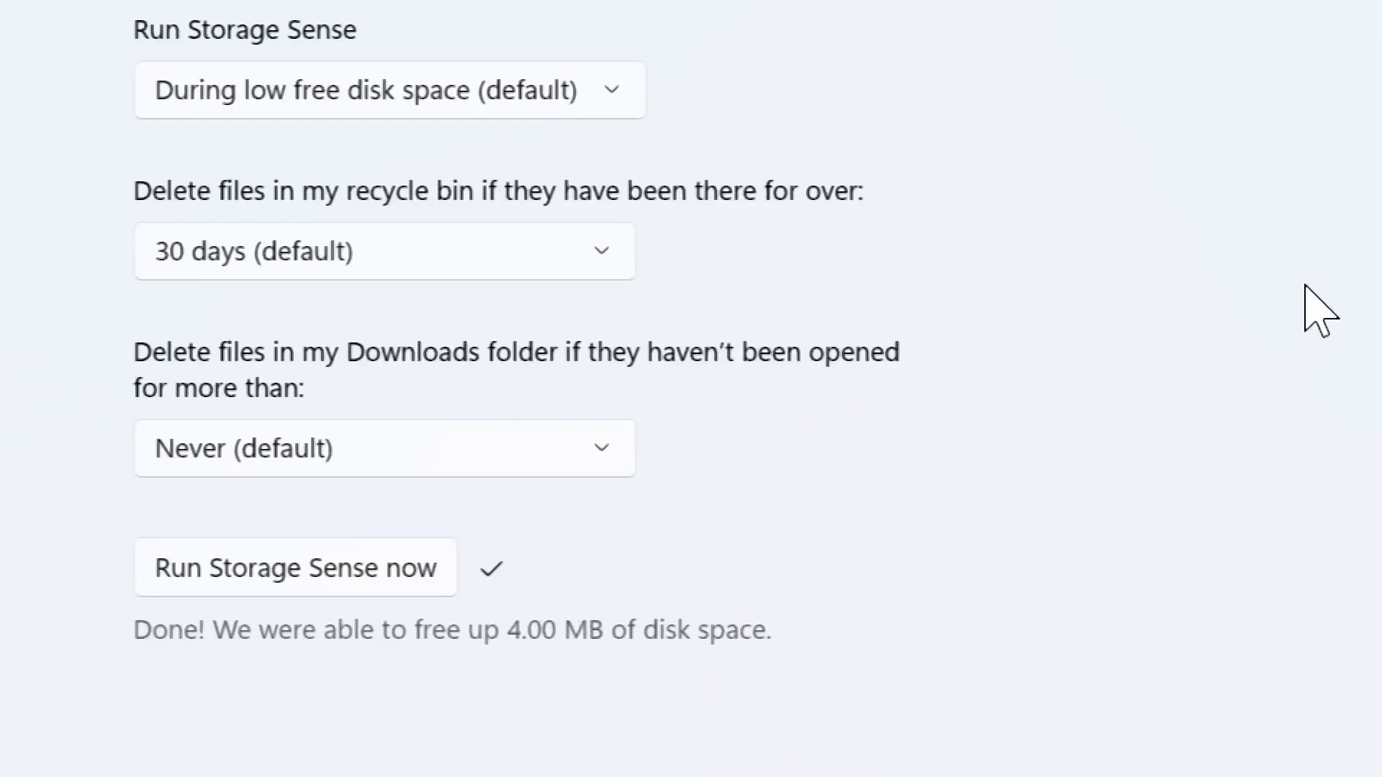
key("alt+F4")
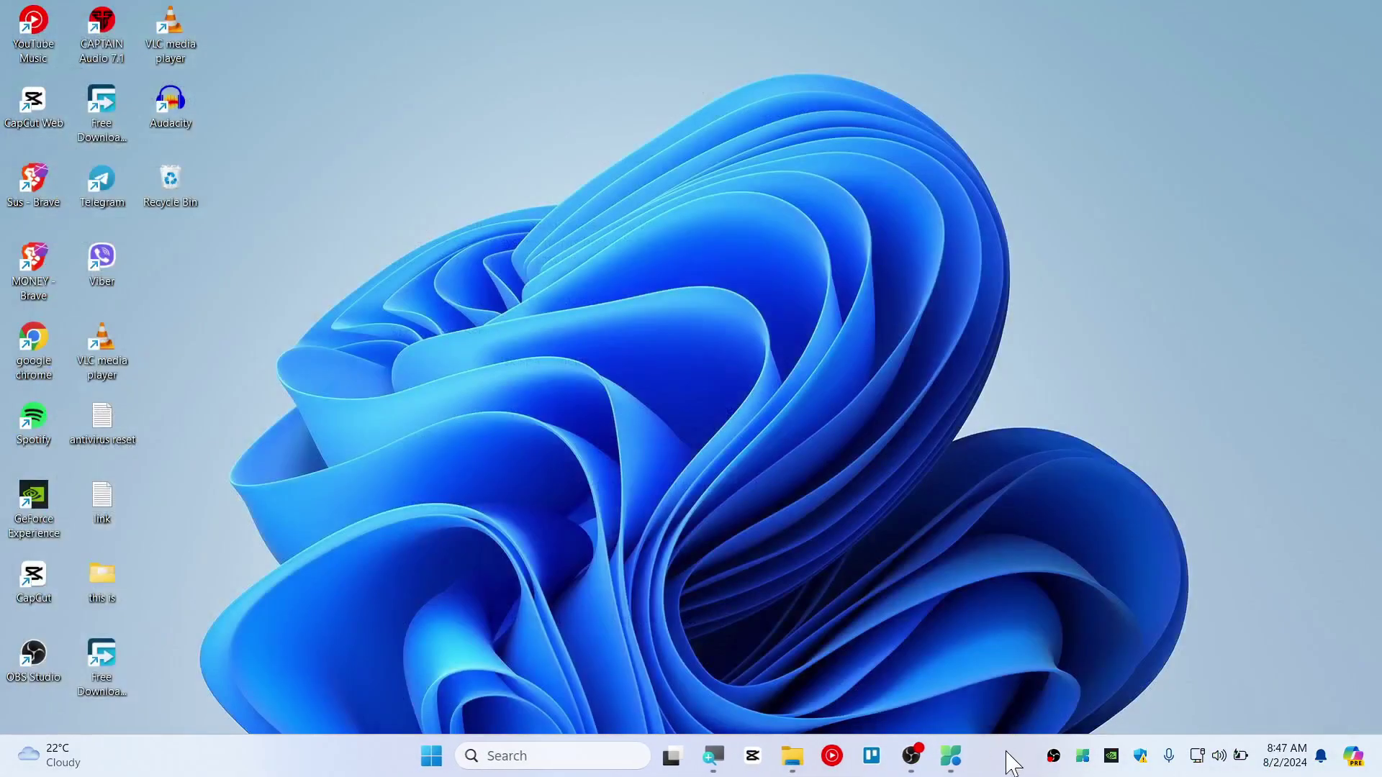
Step: Reopen PC Manager's Apps page and glance at Process management before returning
left_click(950, 755)
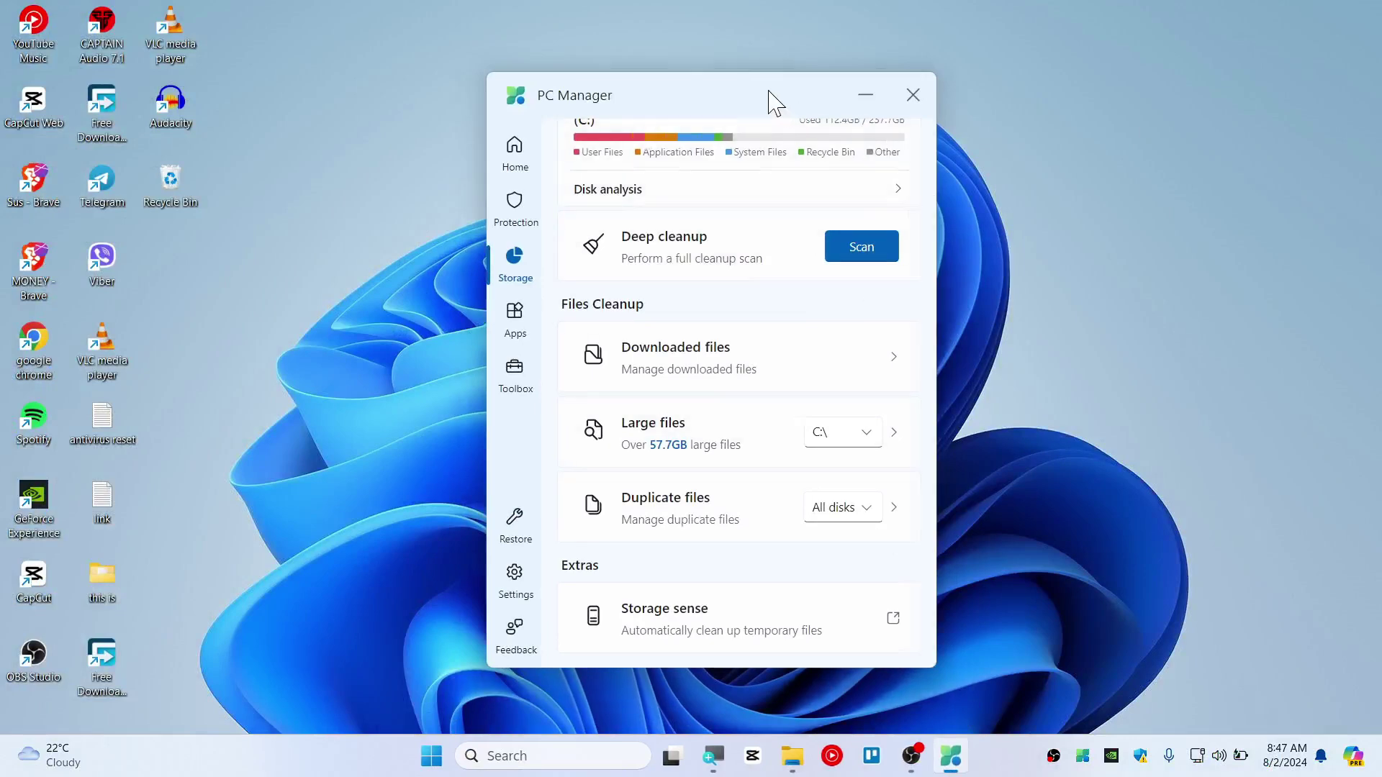
left_click_drag(771, 101, 663, 104)
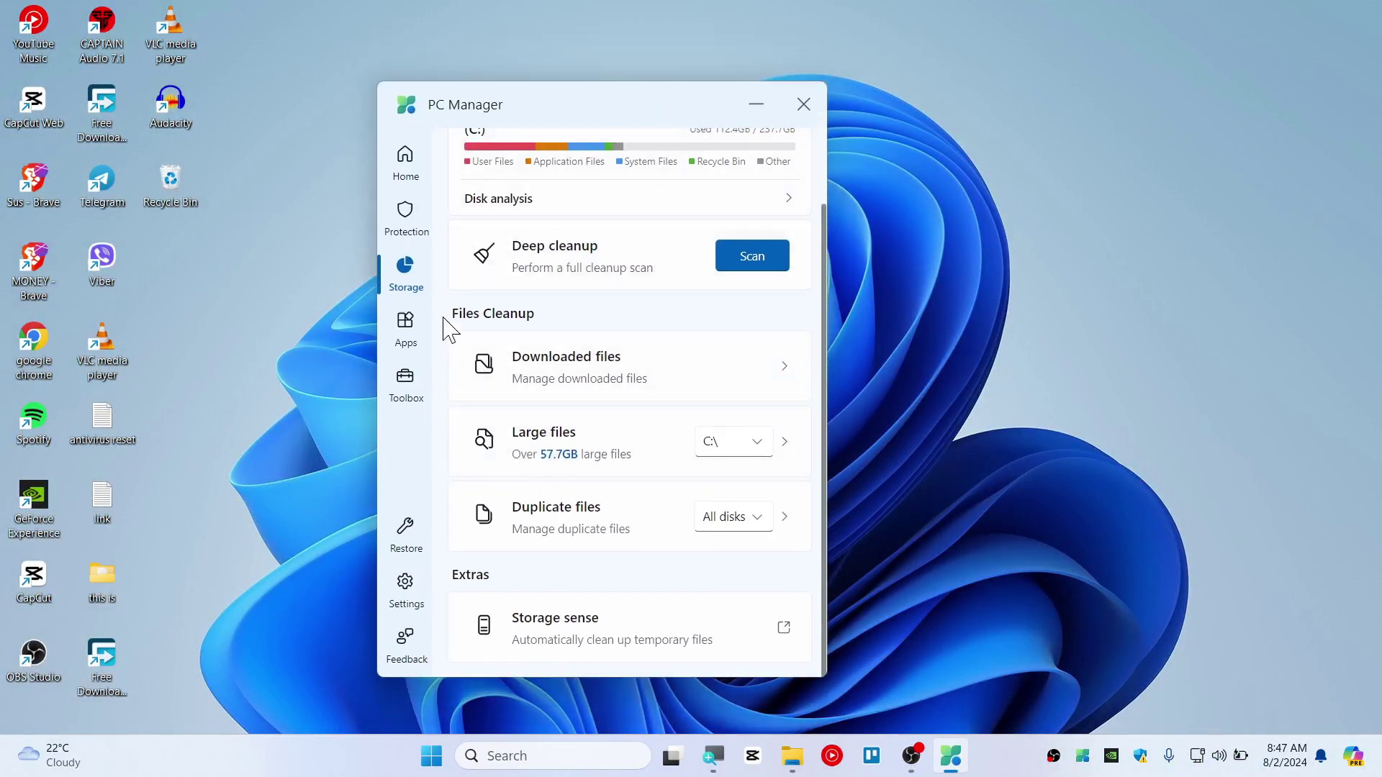
left_click(419, 337)
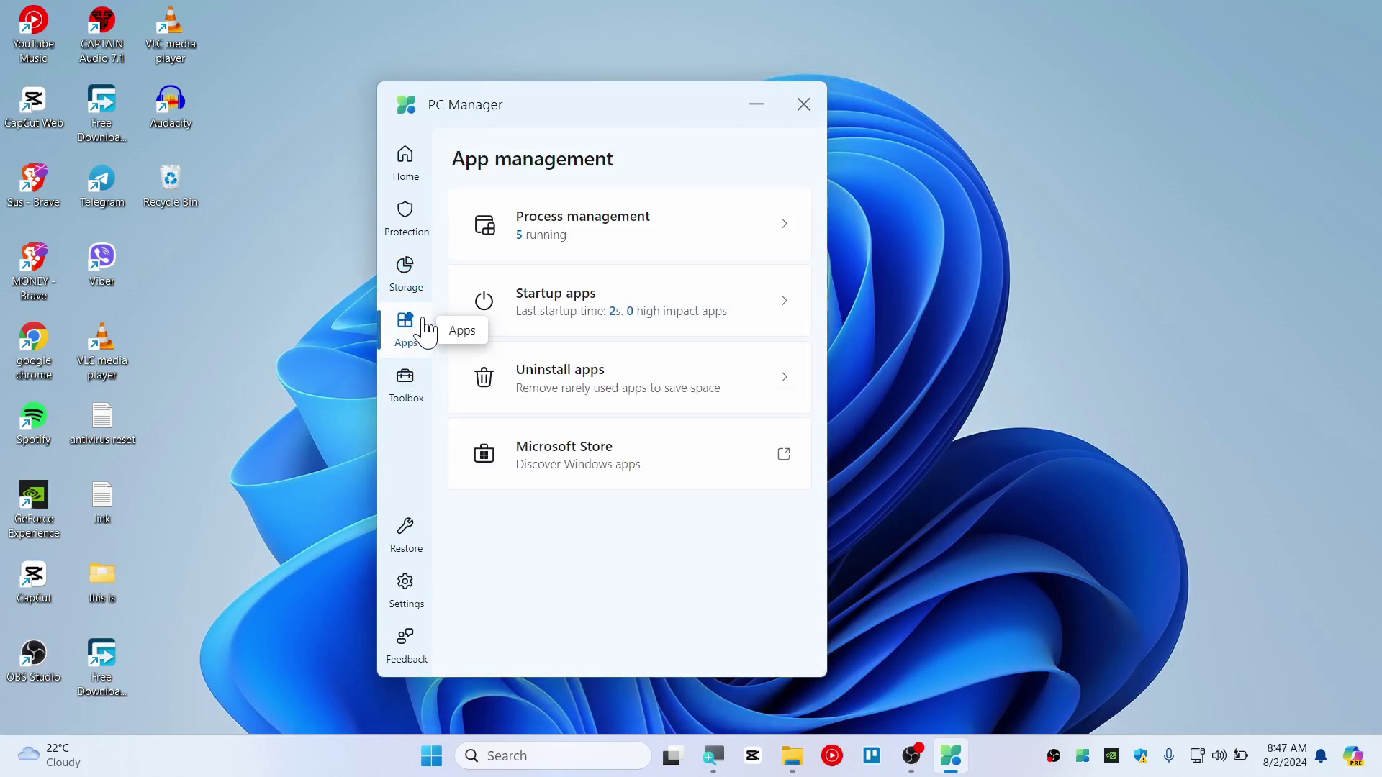
left_click(687, 220)
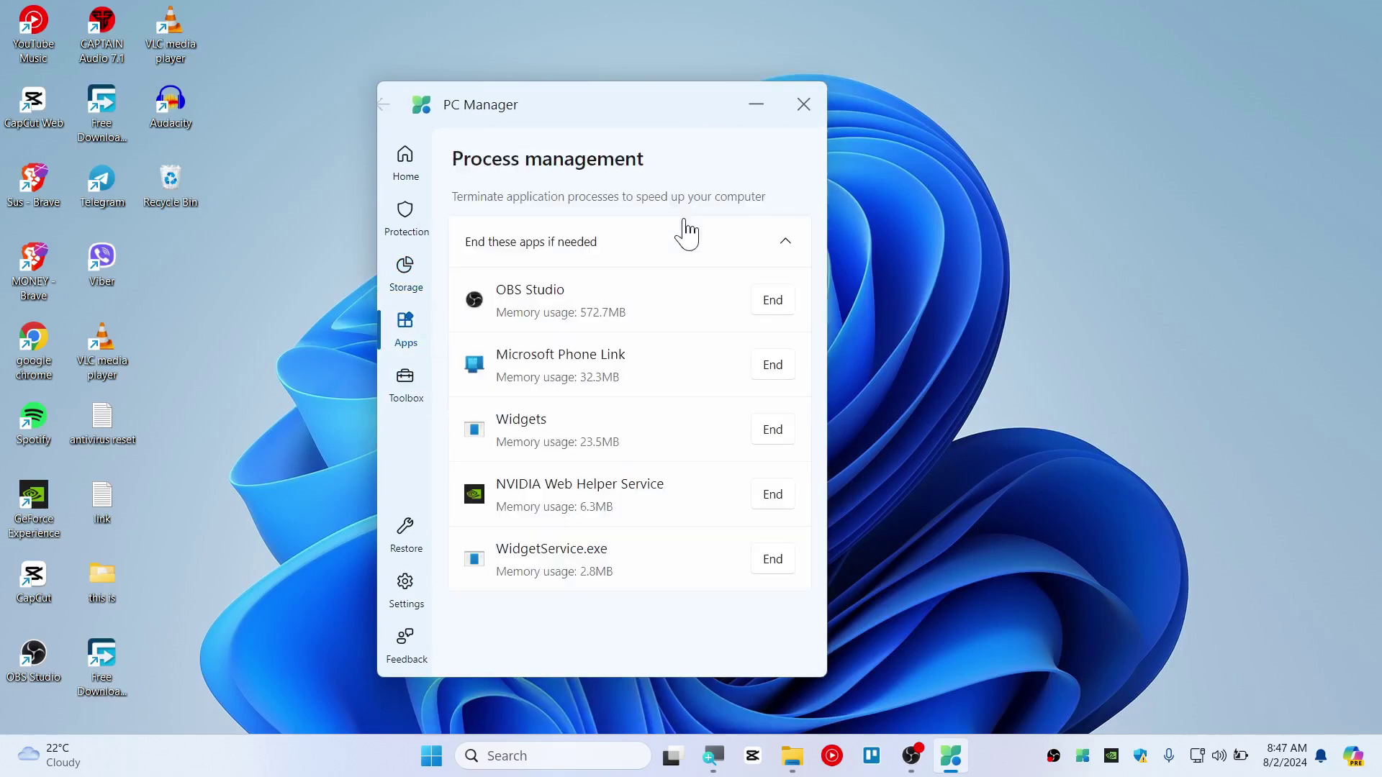
left_click(403, 106)
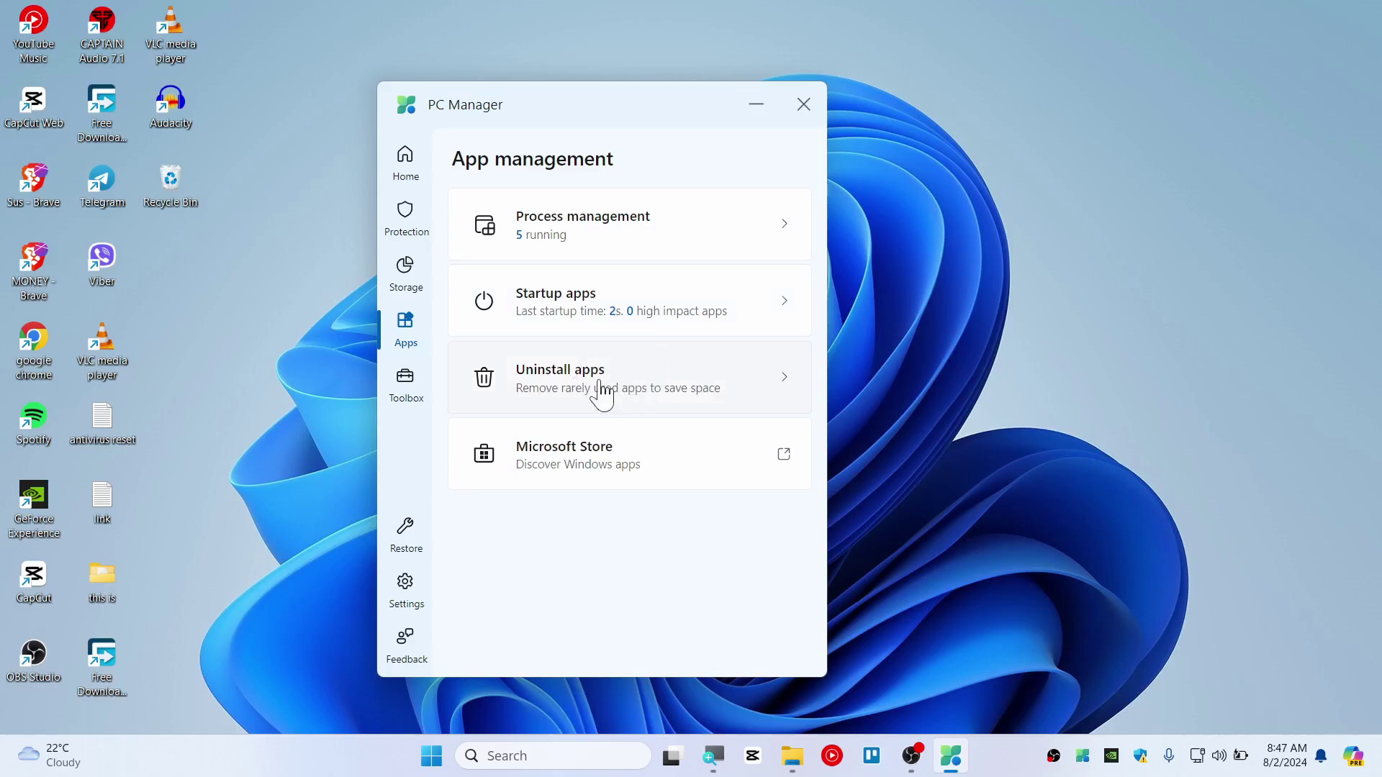
Step: List installable apps for uninstalling sorted by Size, led by CapCut at 16.3GB
left_click(653, 385)
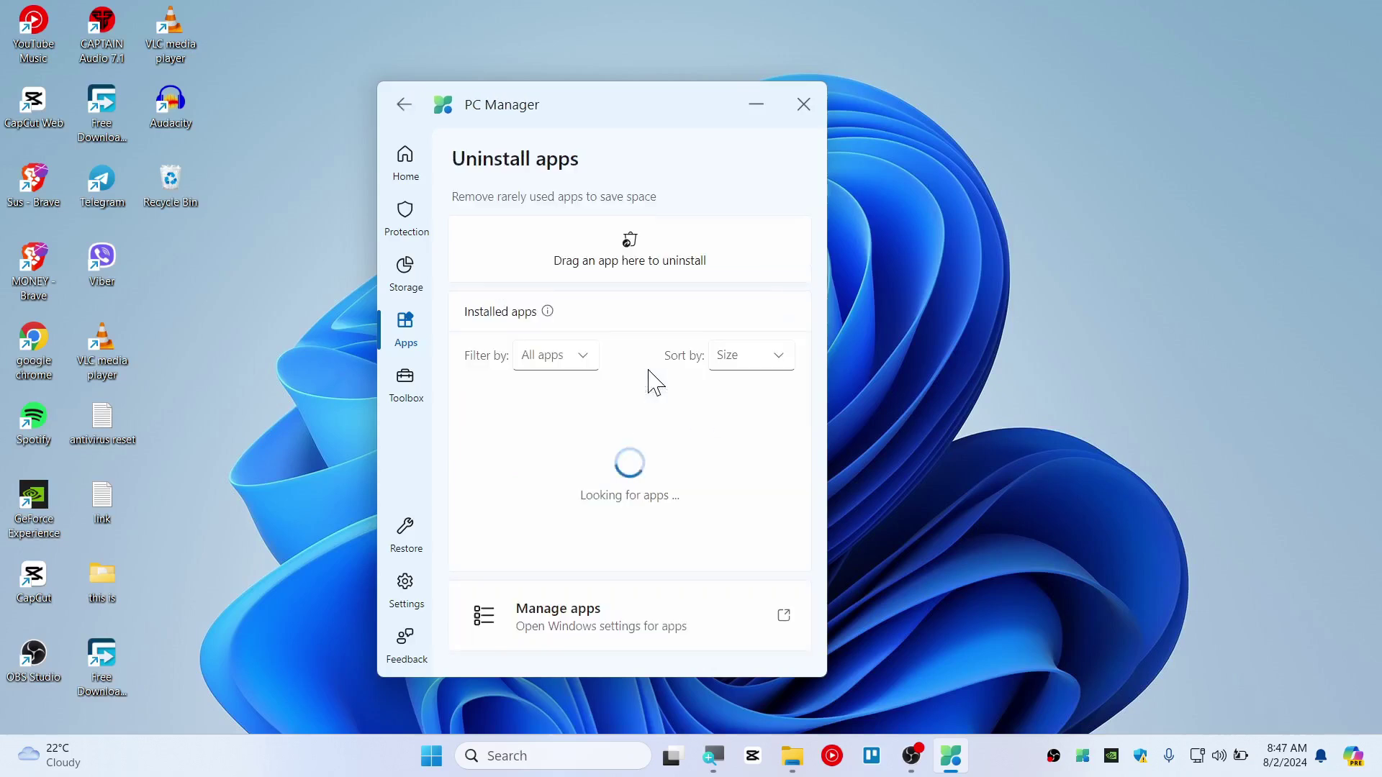
left_click_drag(615, 101, 611, 54)
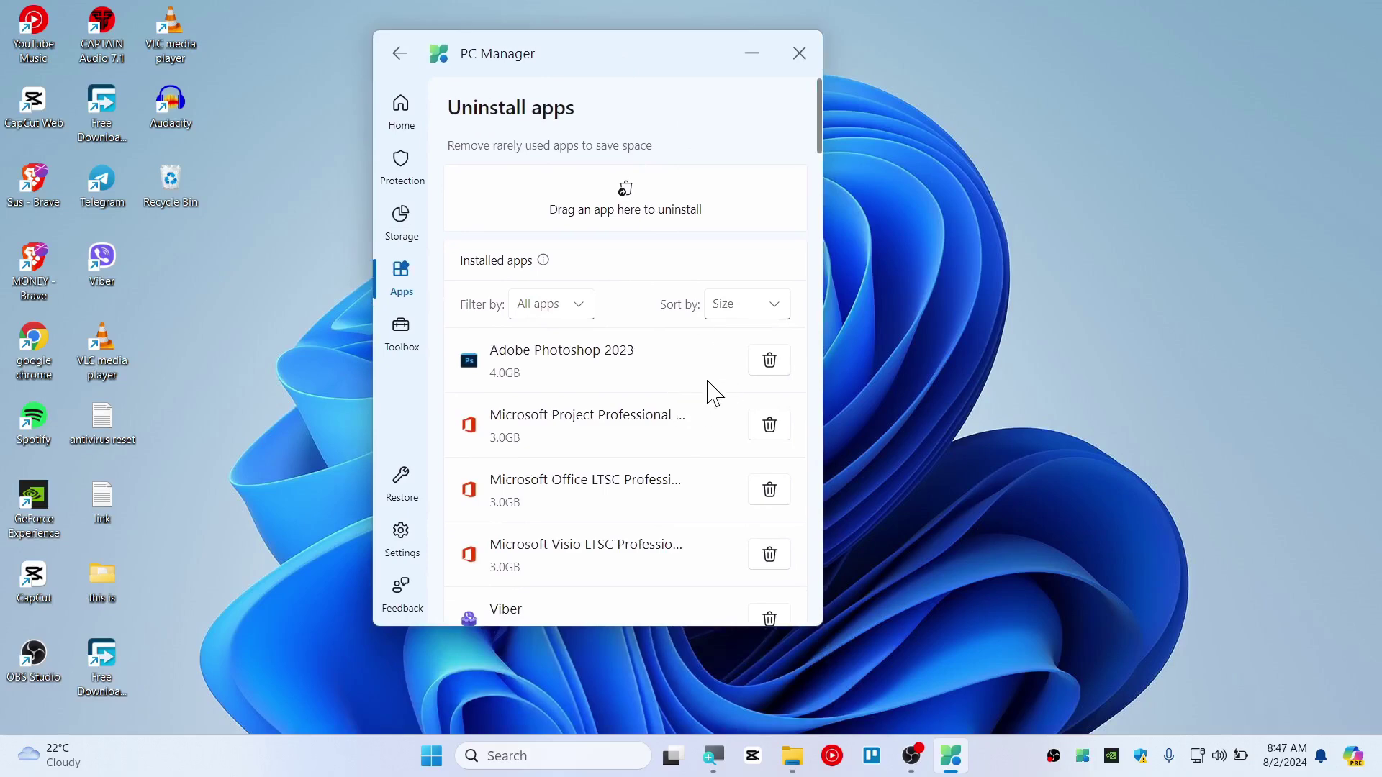
scroll(711, 392, "down", 5)
scroll(711, 392, "up", 5)
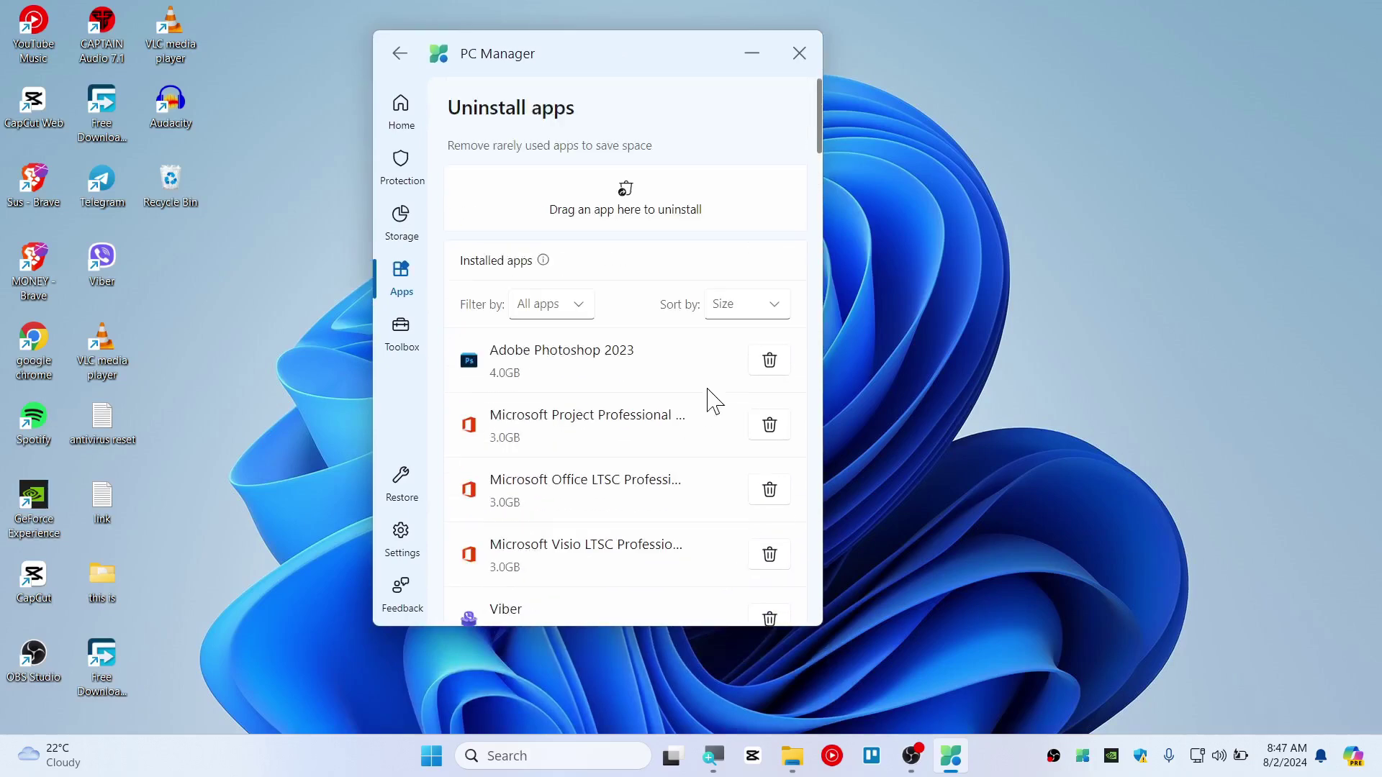
left_click(770, 311)
left_click(752, 351)
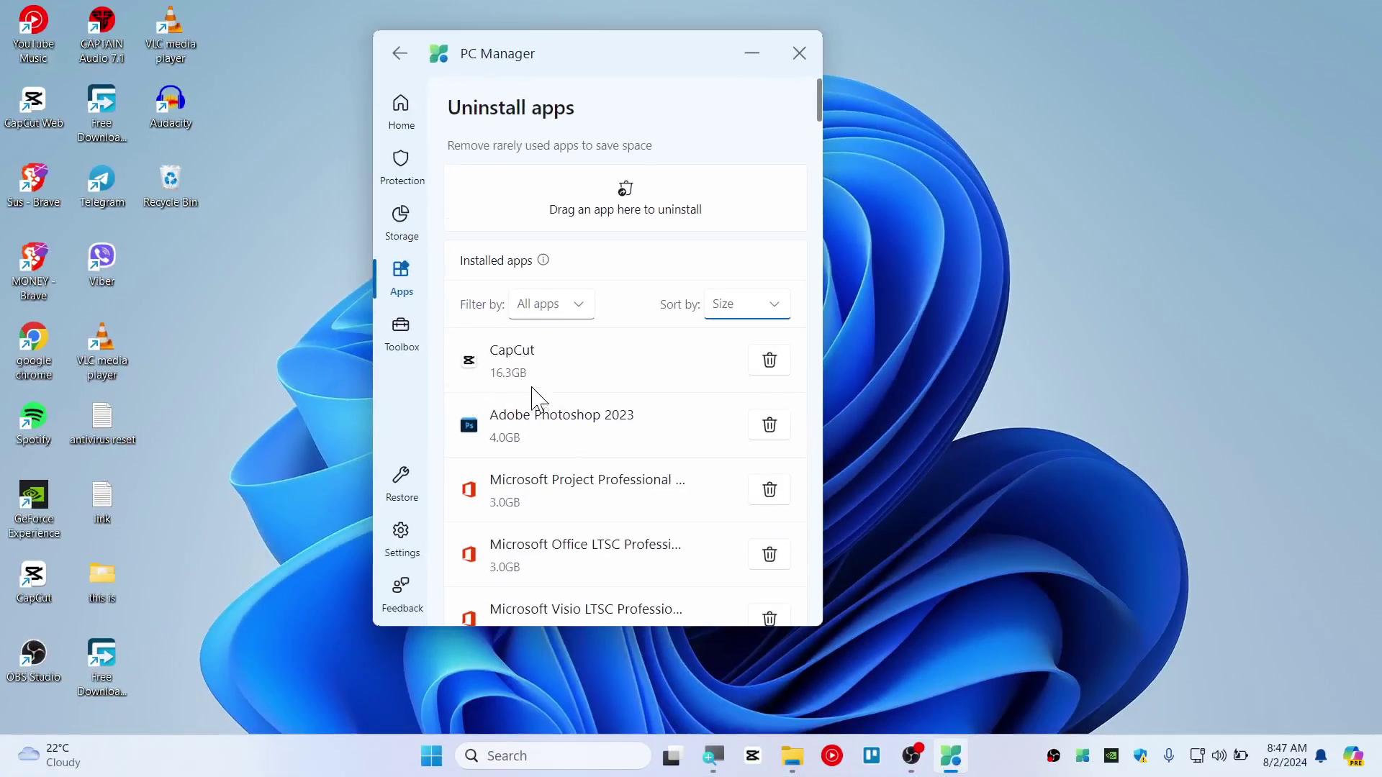
scroll(574, 425, "down", 4)
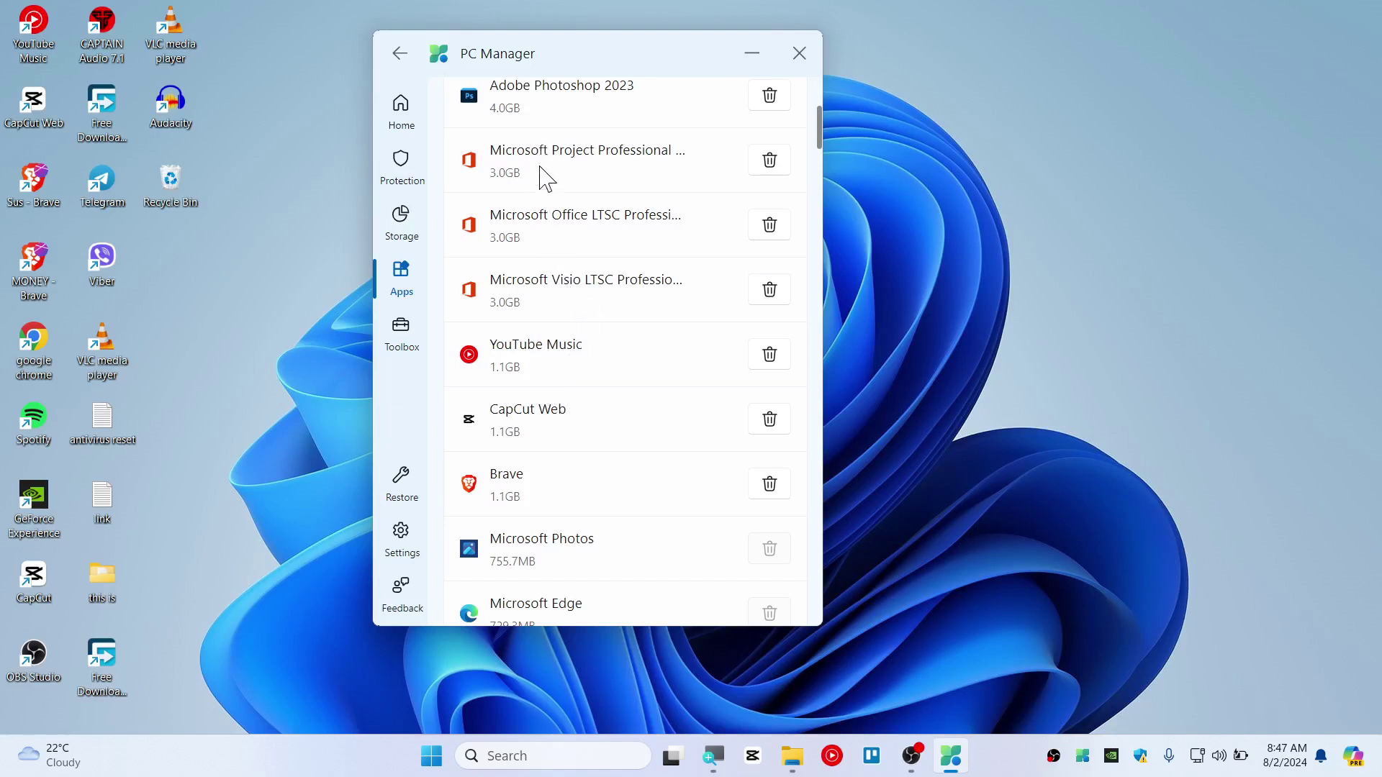
scroll(590, 208, "down", 4)
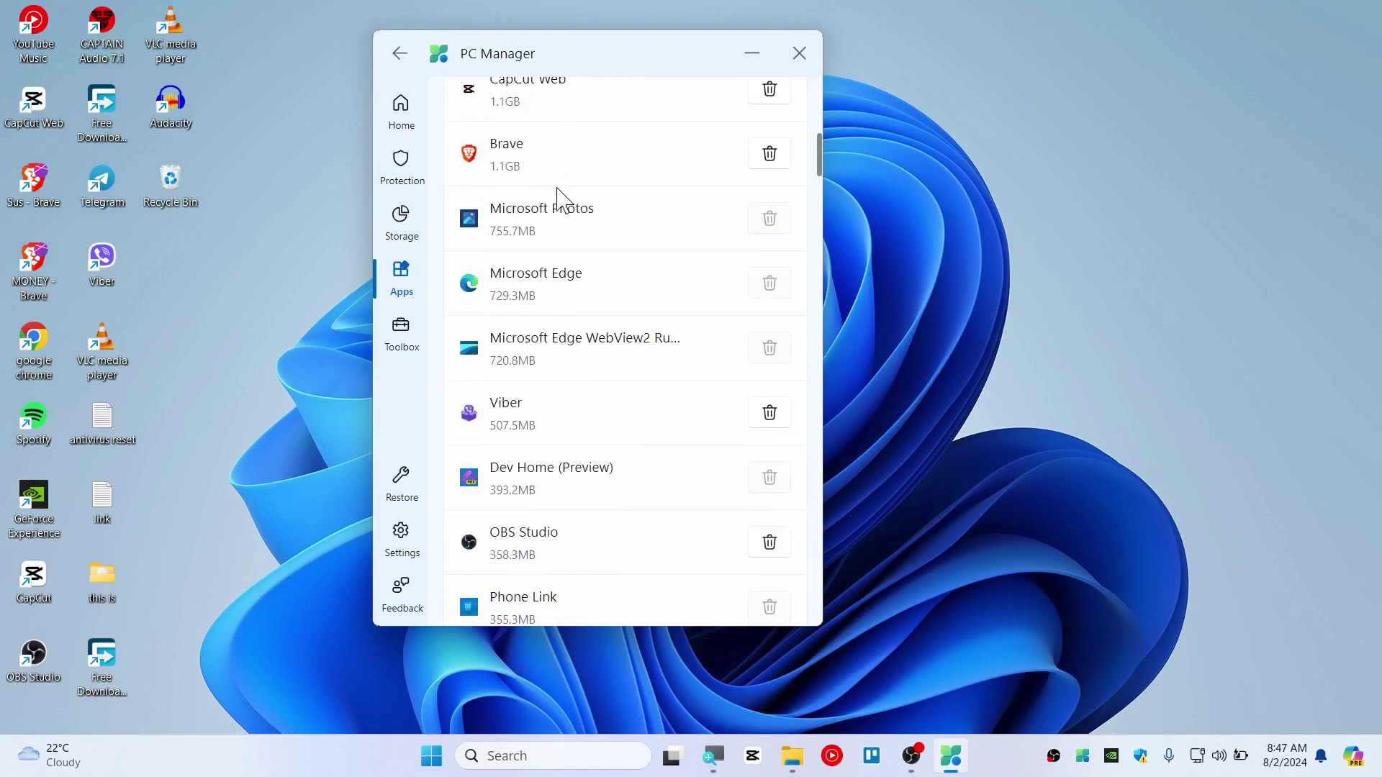
scroll(582, 402, "down", 4)
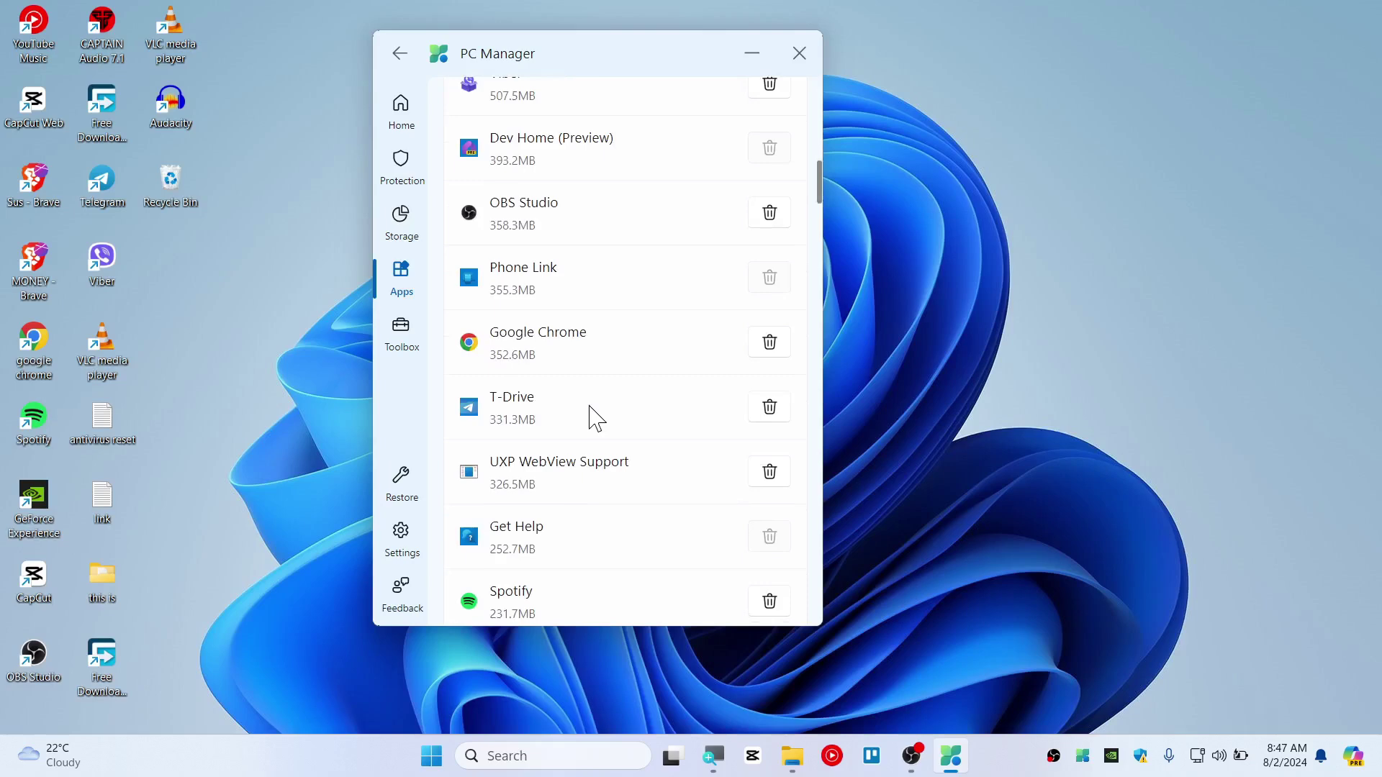
scroll(614, 366, "down", 20)
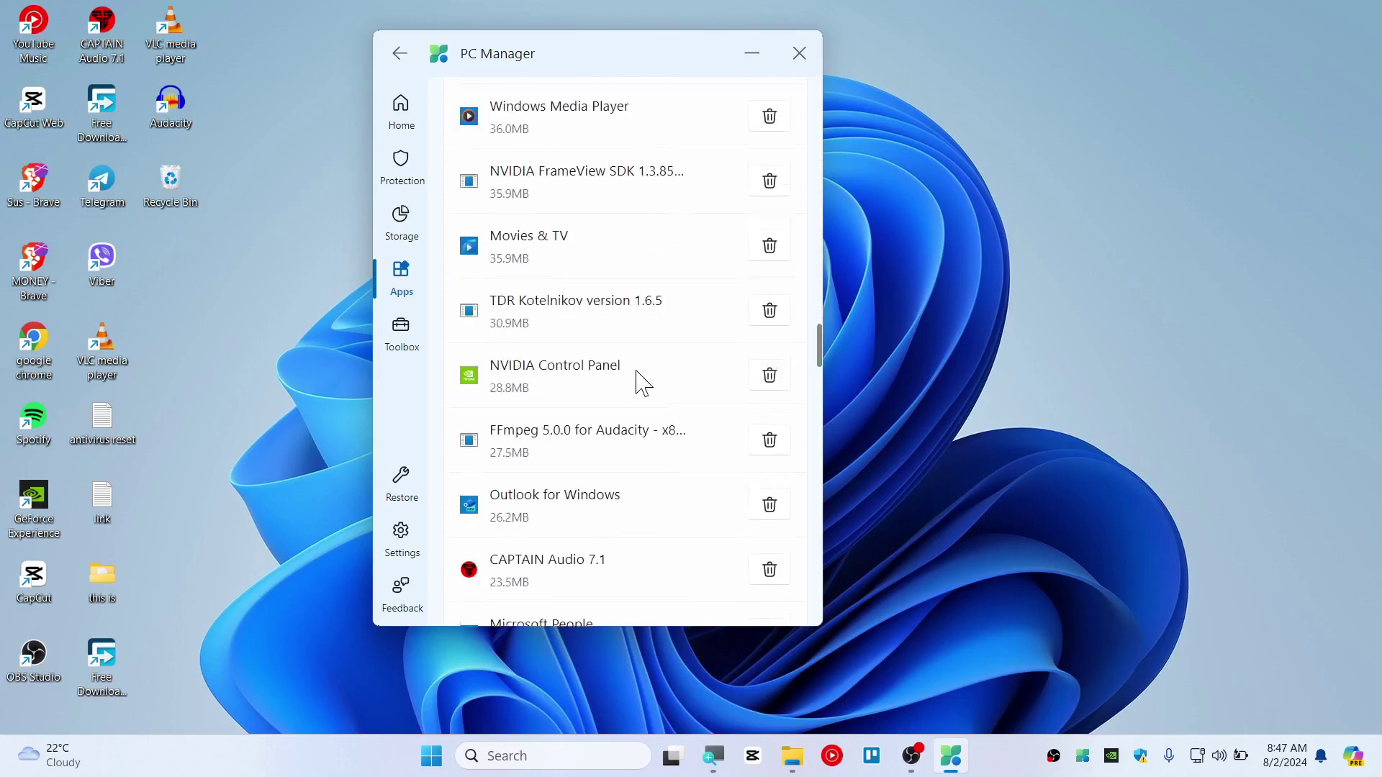
scroll(642, 377, "down", 6)
scroll(641, 377, "up", 20)
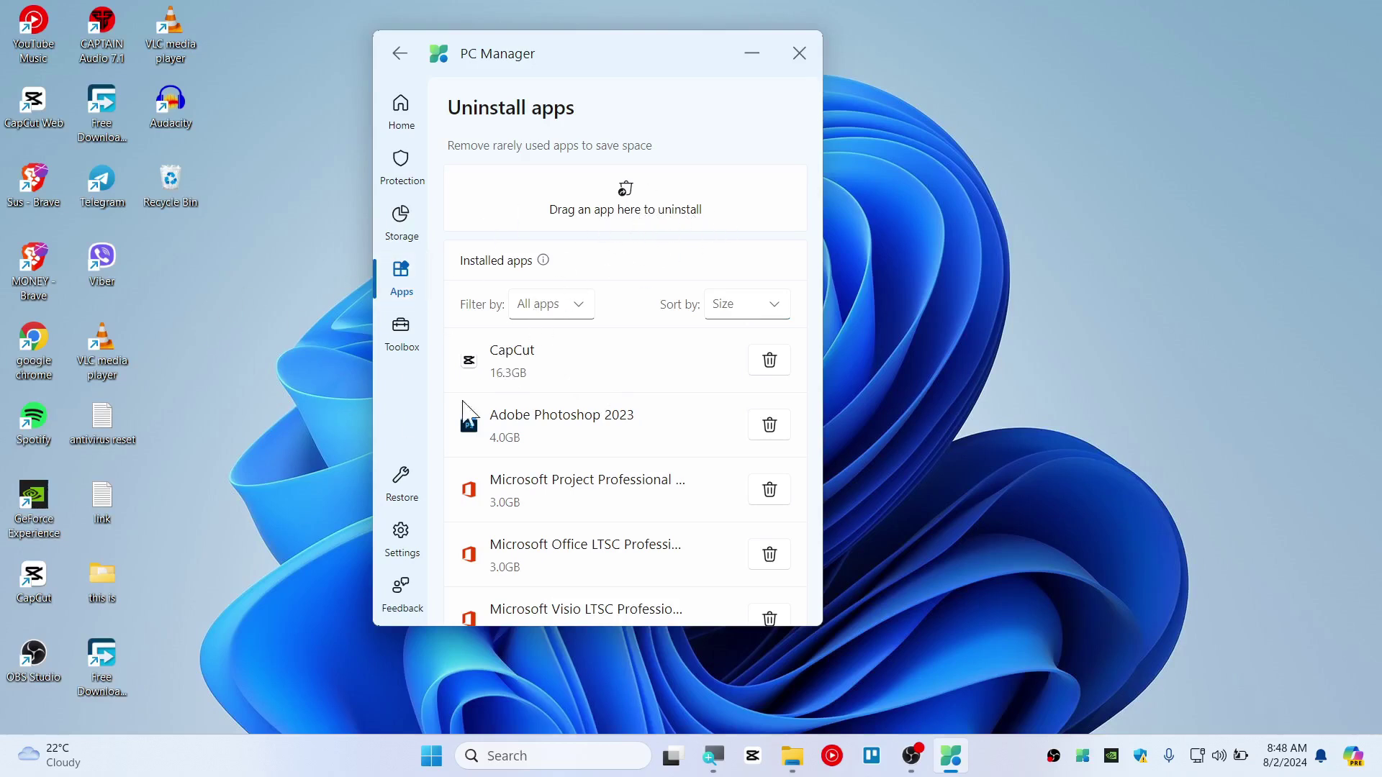
Step: Check the Restore page, then go to PC Manager's Settings page
left_click(402, 486)
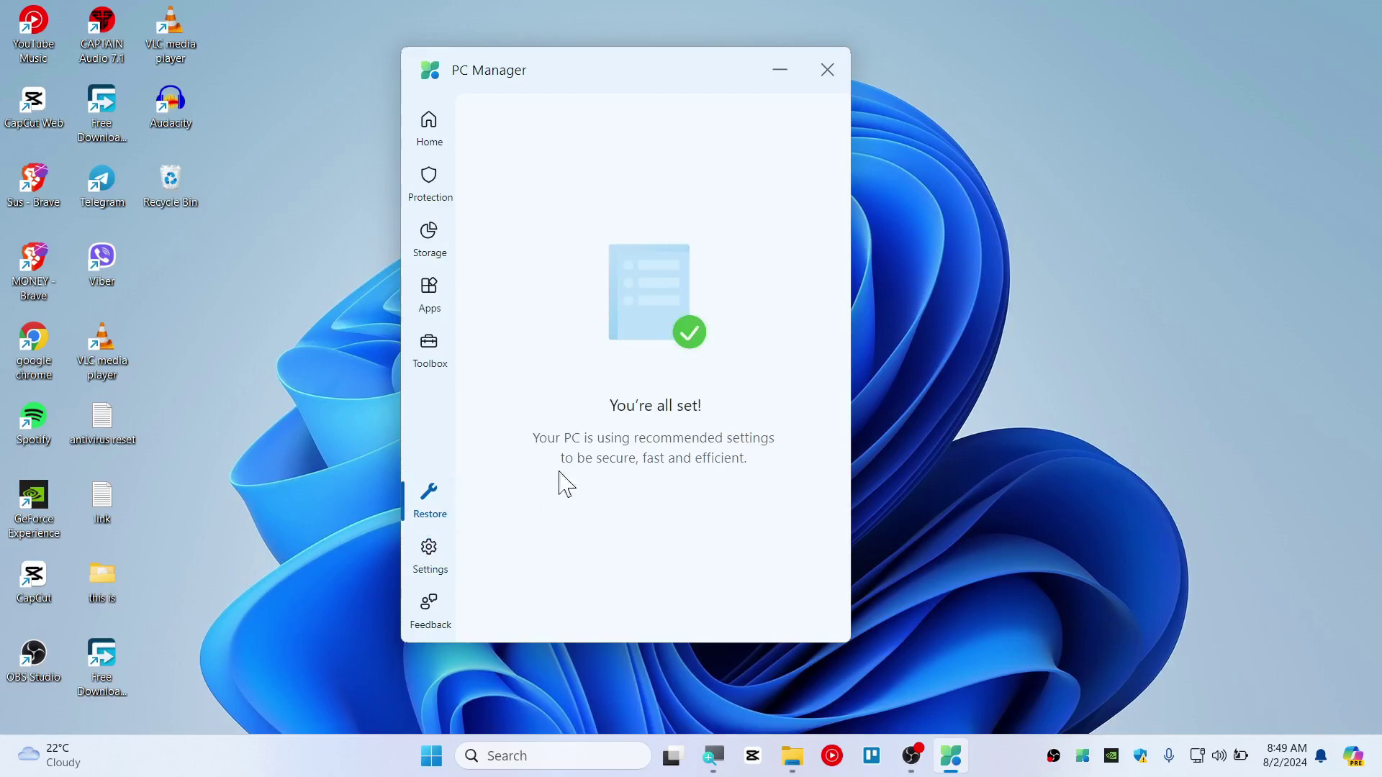
left_click(432, 560)
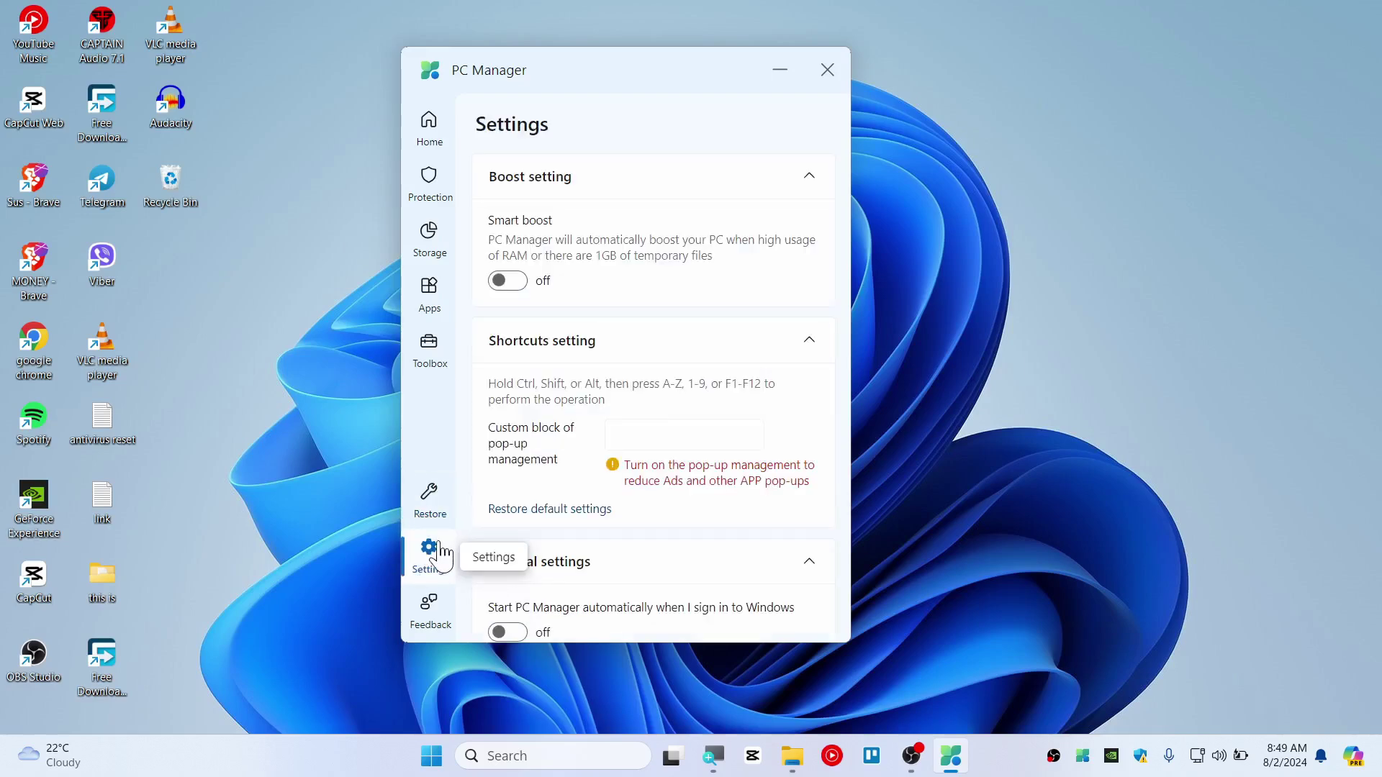
scroll(507, 496, "down", 5)
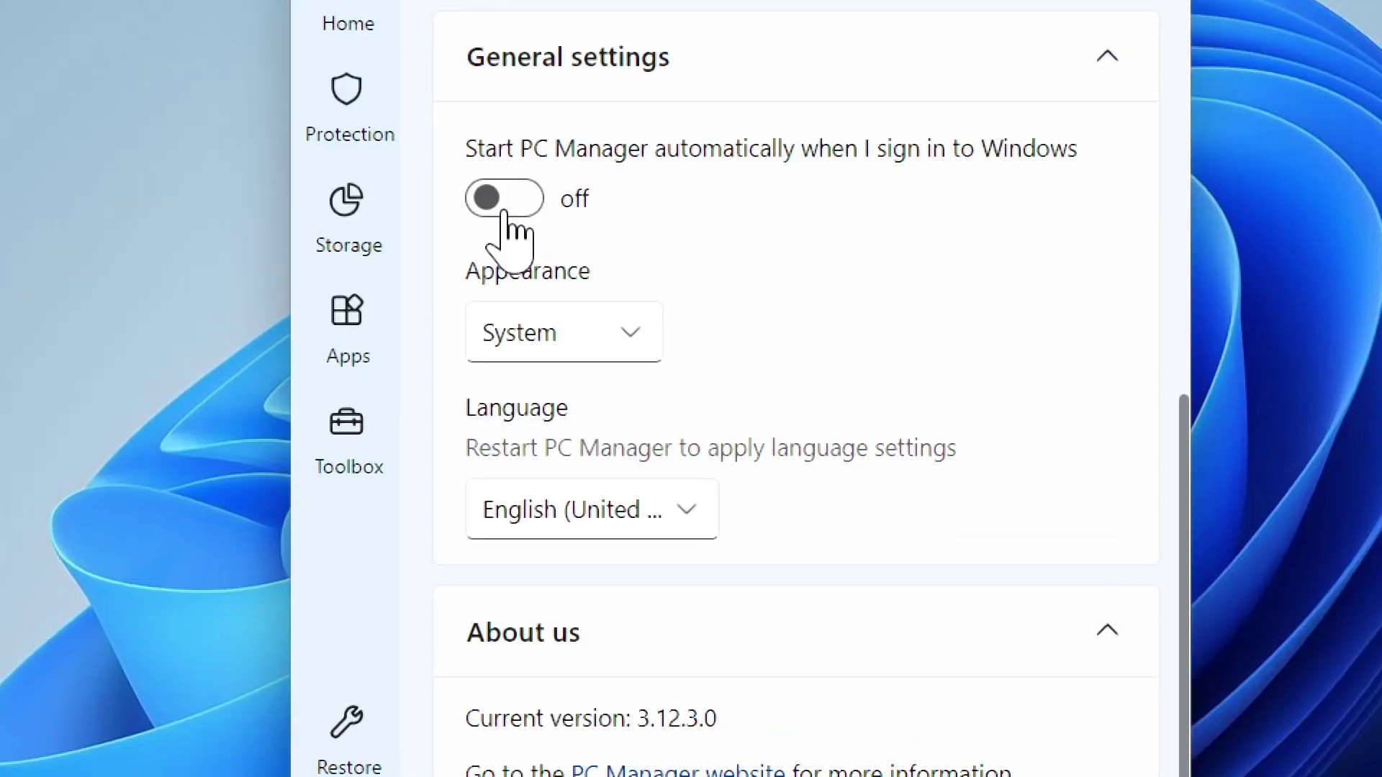
Step: Toggle 'Start PC Manager automatically' on and back off, then reposition the window
left_click(503, 210)
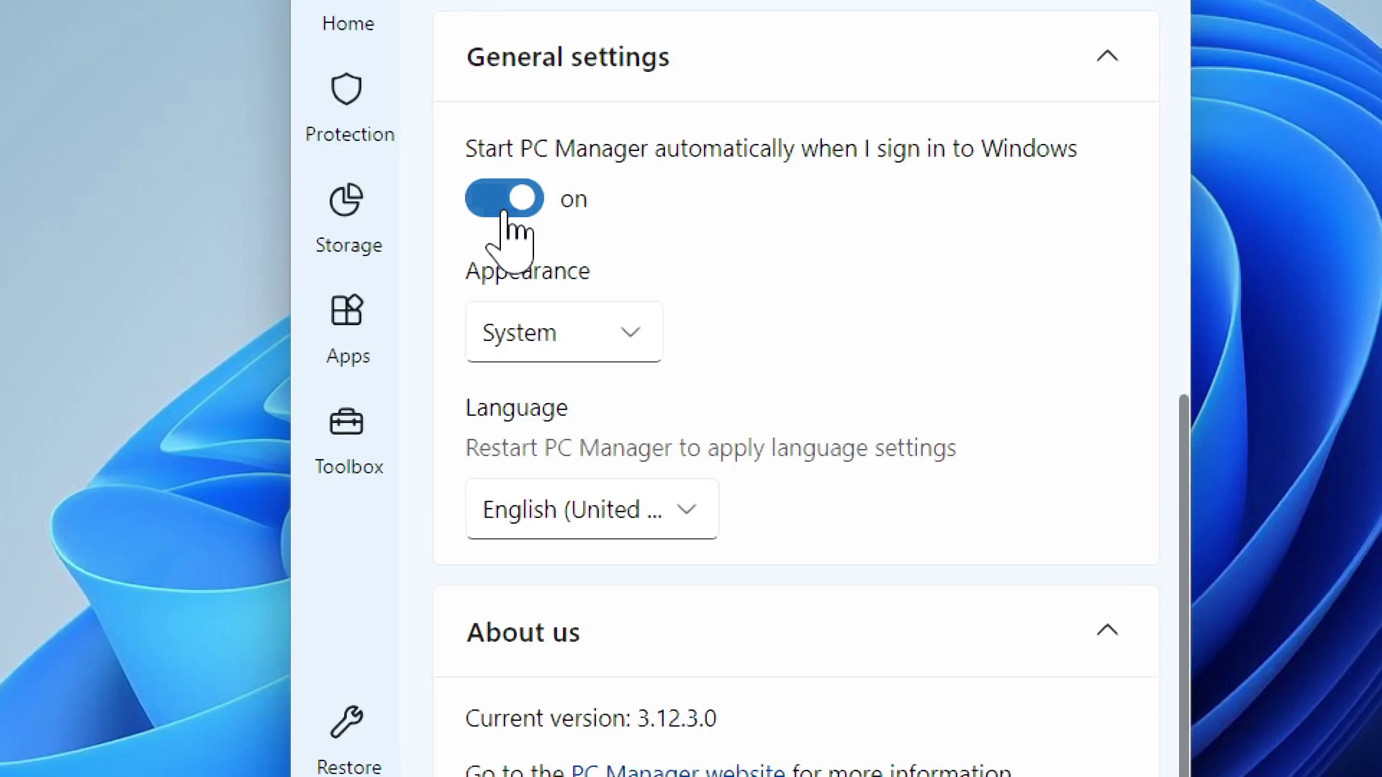
left_click(503, 209)
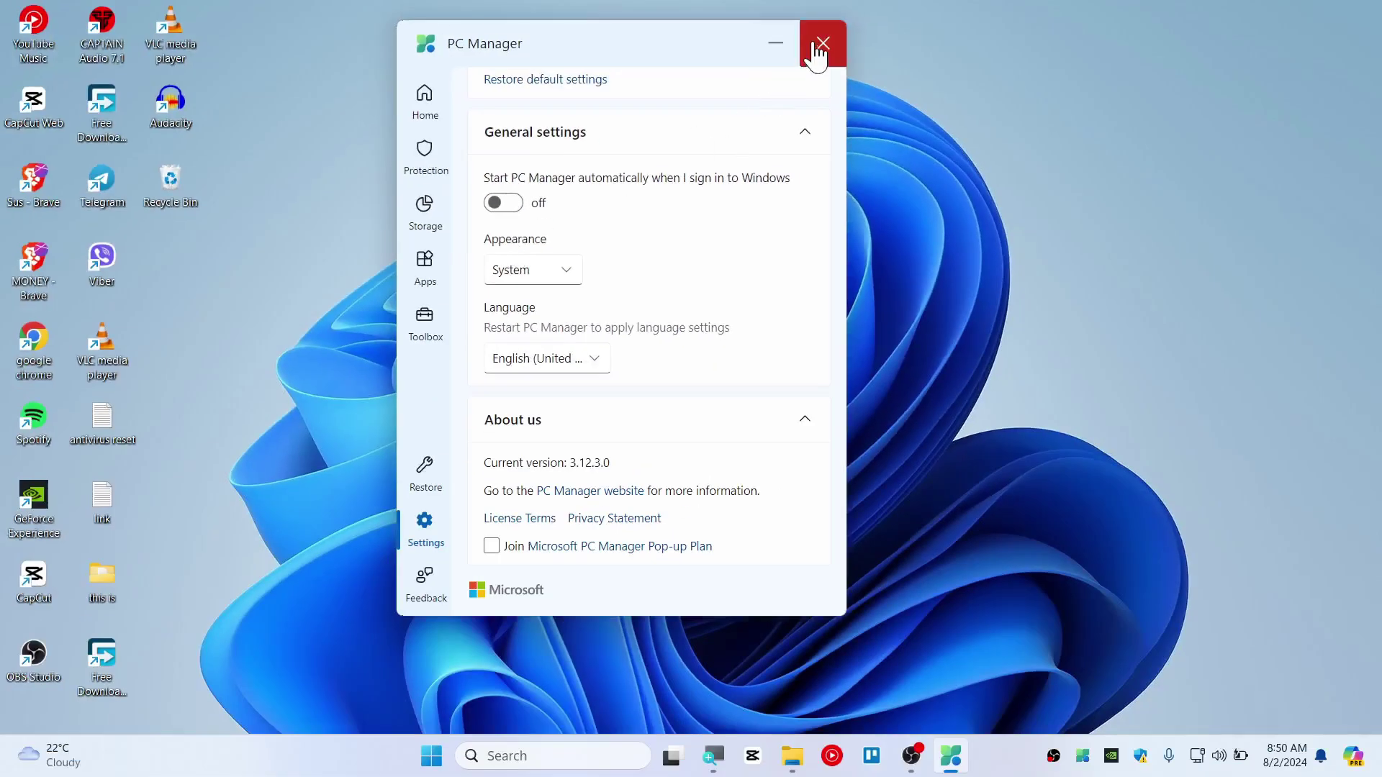
scroll(534, 302, "up", 6)
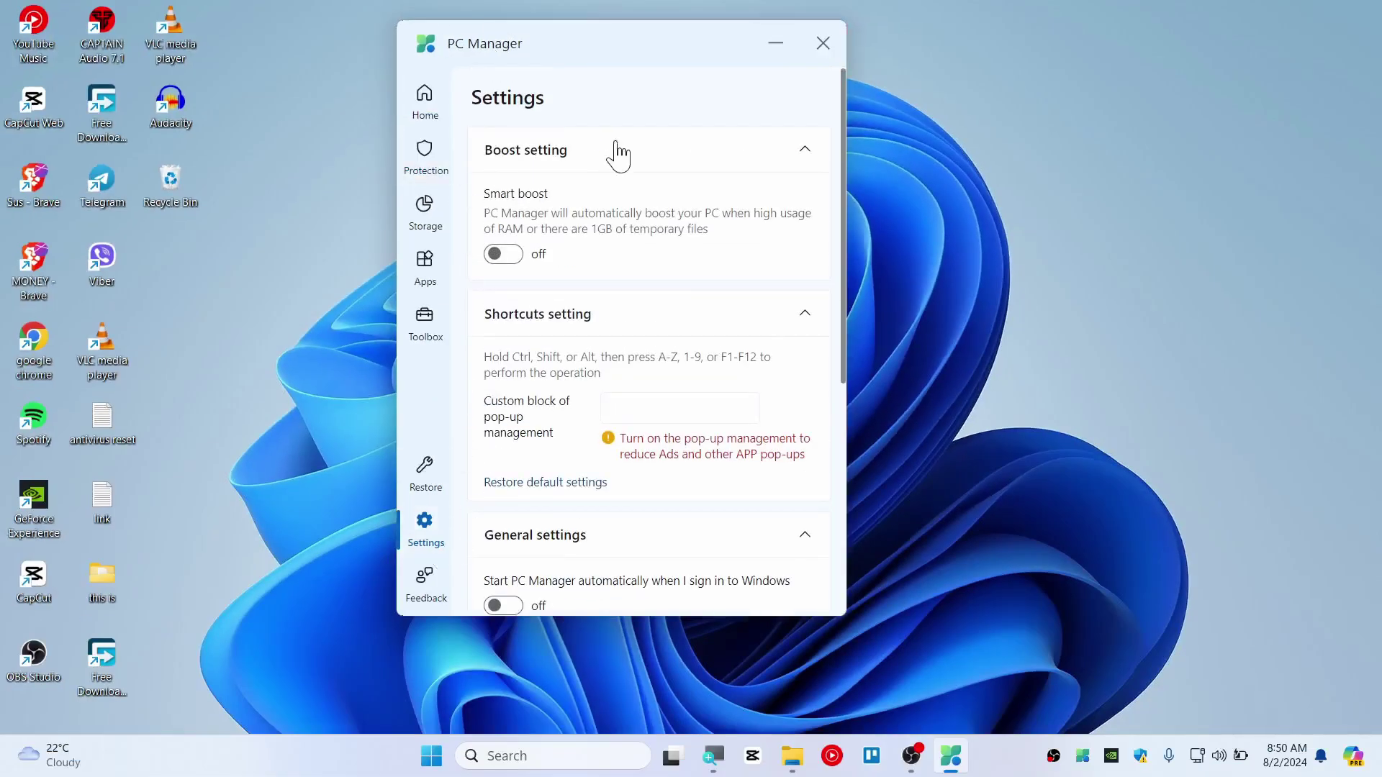
left_click_drag(559, 52, 573, 109)
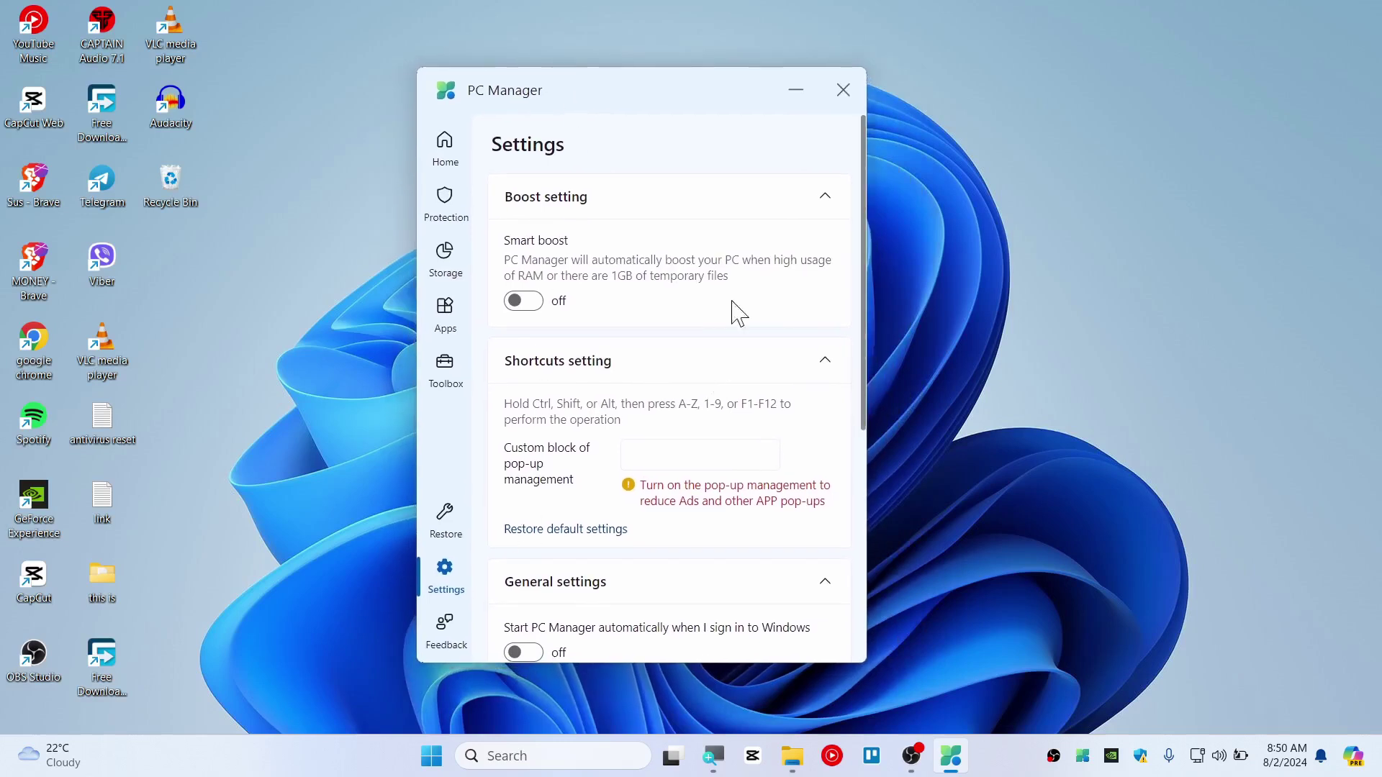